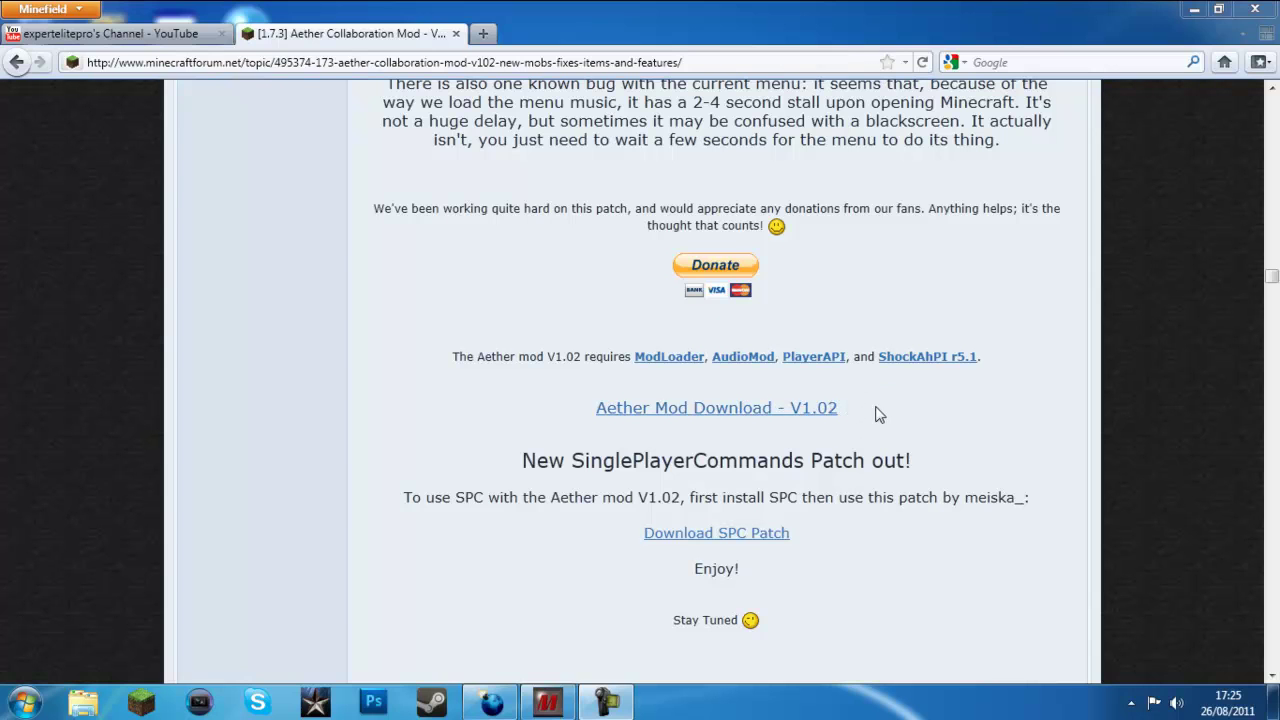
- Open the ModLoader link from the Aether mod V1.02 requirements in the forum post
{"action": "triple_click", "coordinate": [592, 421]}
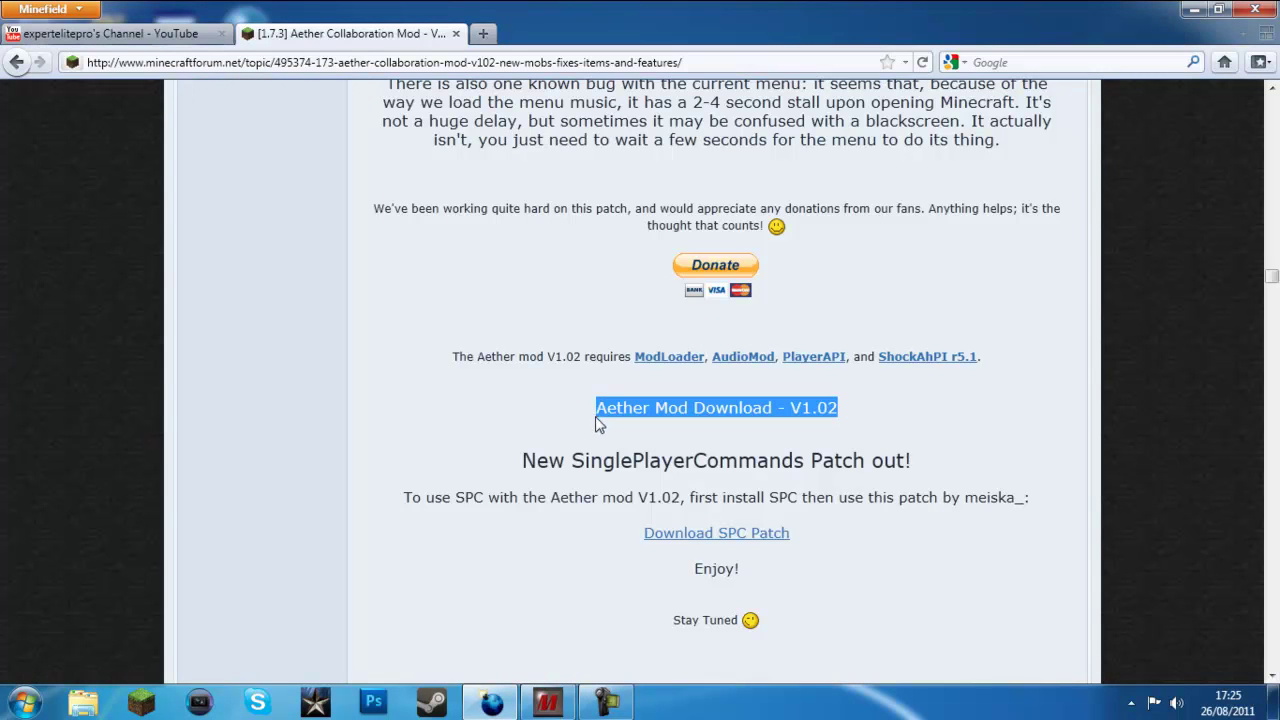
{"action": "left_click", "coordinate": [597, 425]}
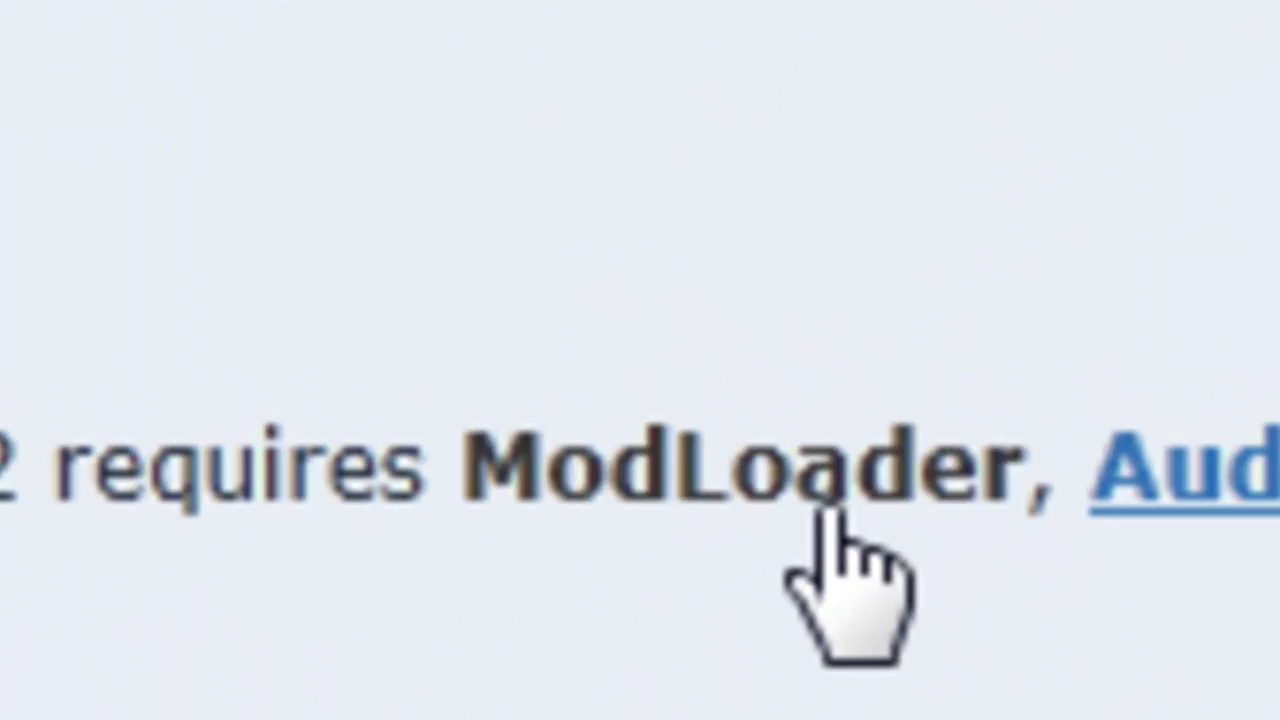
{"action": "left_click", "coordinate": [826, 505]}
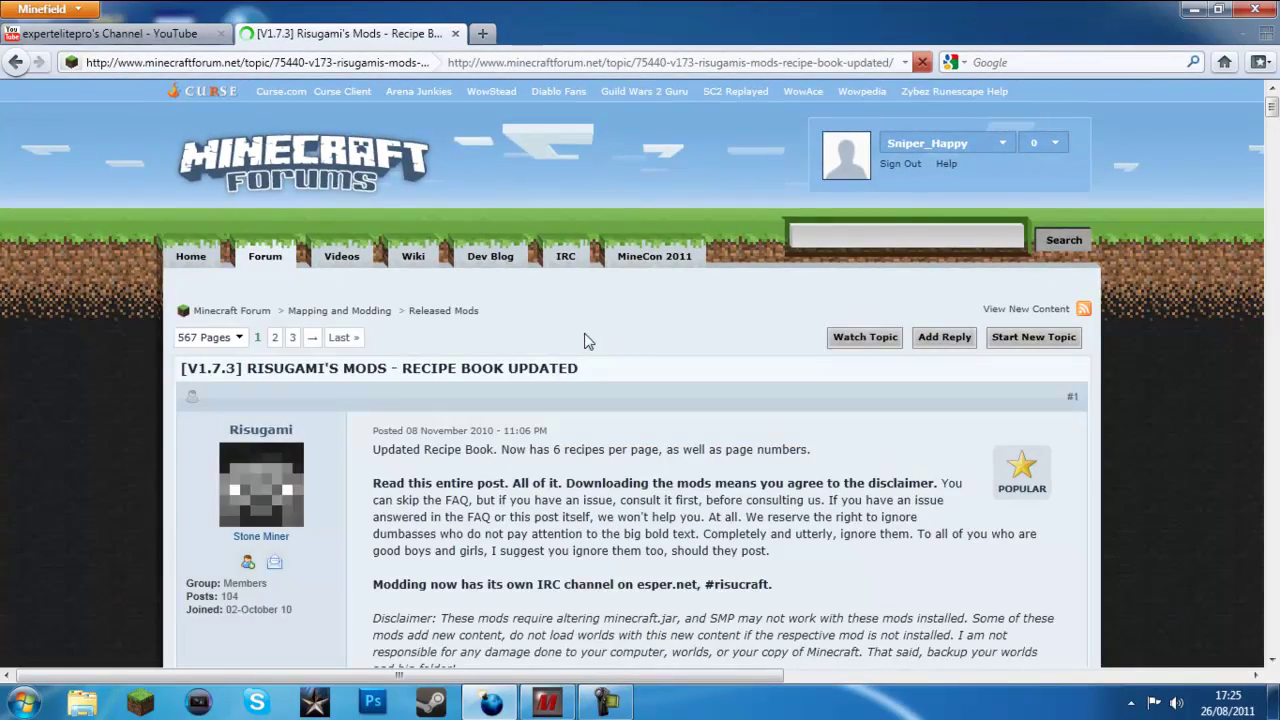
- Download ModLoader Beta 1.7.3 through its direct link, save ModLoader.zip, and clear and close the download list
{"action": "scroll", "coordinate": [586, 341], "scroll_direction": "down", "scroll_amount": 20}
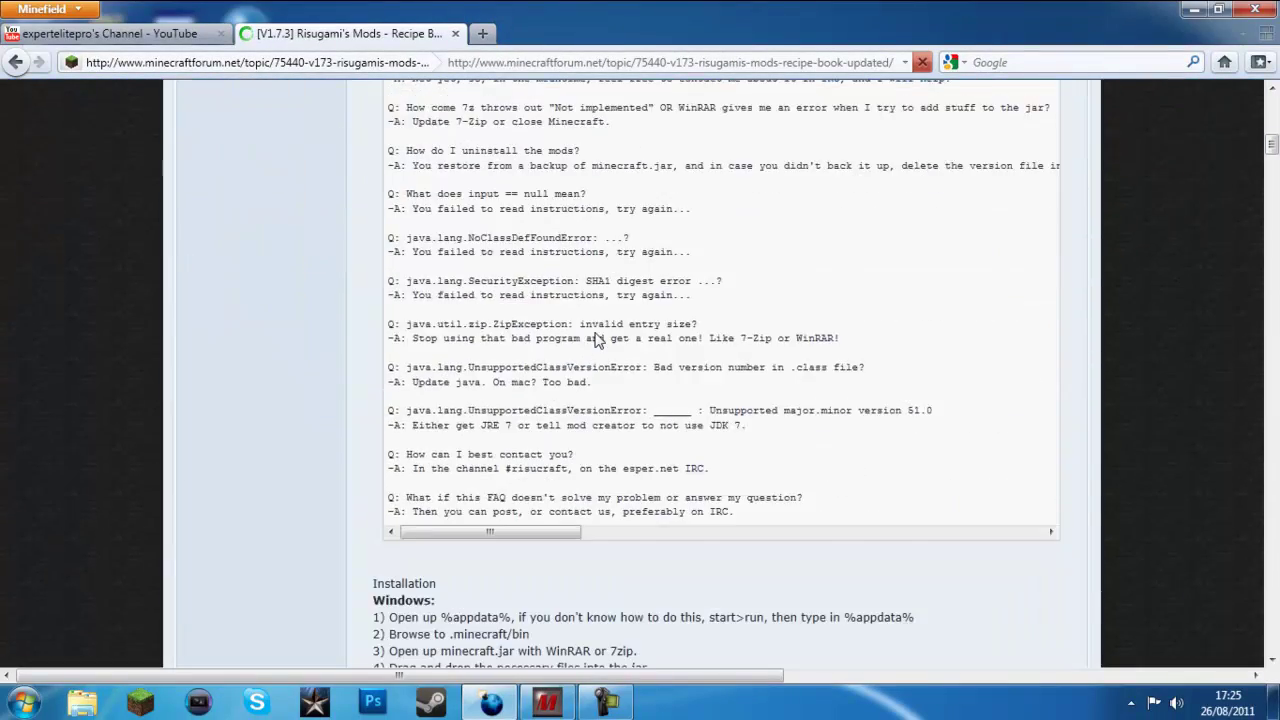
{"action": "scroll", "coordinate": [594, 341], "scroll_direction": "down", "scroll_amount": 9}
{"action": "scroll", "coordinate": [590, 343], "scroll_direction": "up", "scroll_amount": 5}
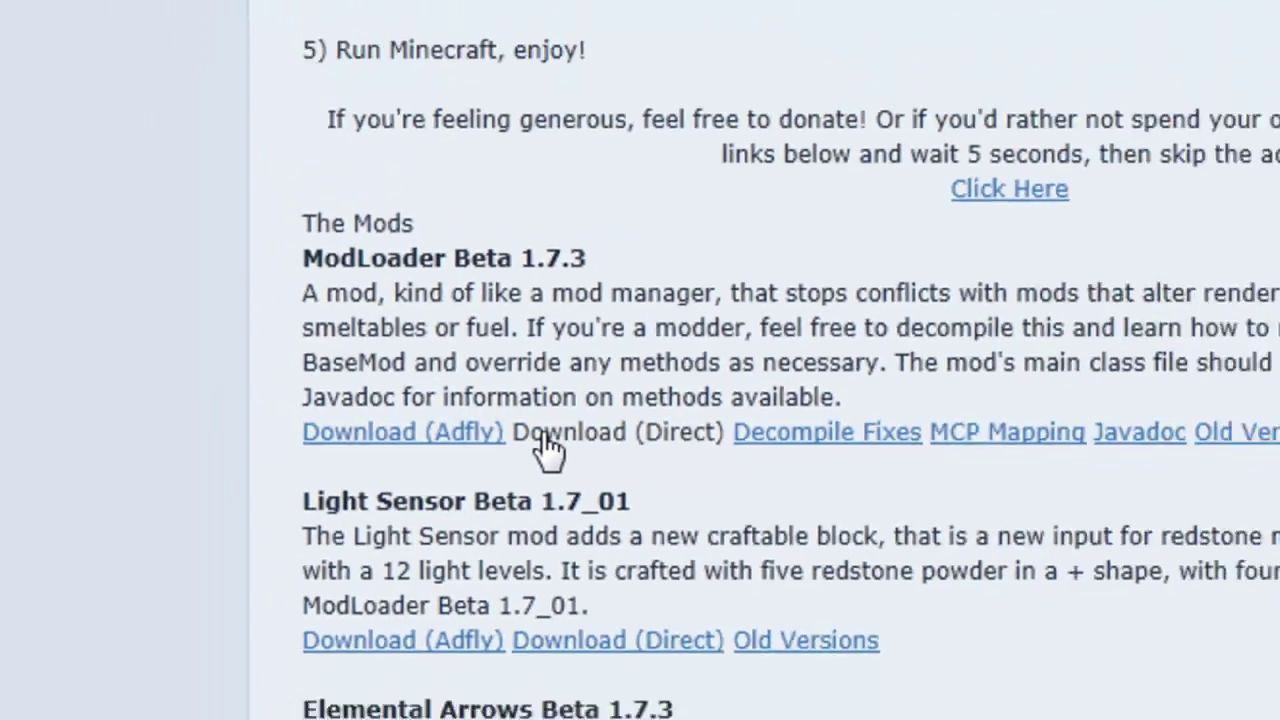
{"action": "left_click", "coordinate": [548, 440]}
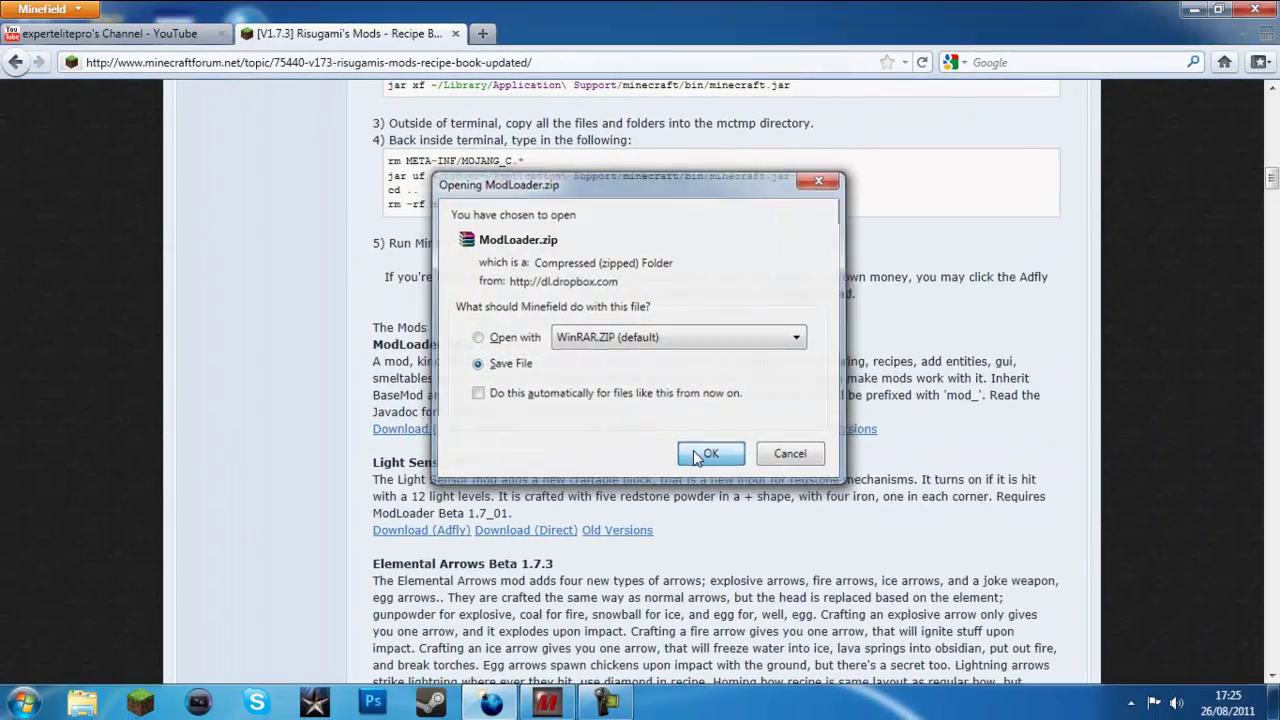
{"action": "left_click", "coordinate": [704, 454]}
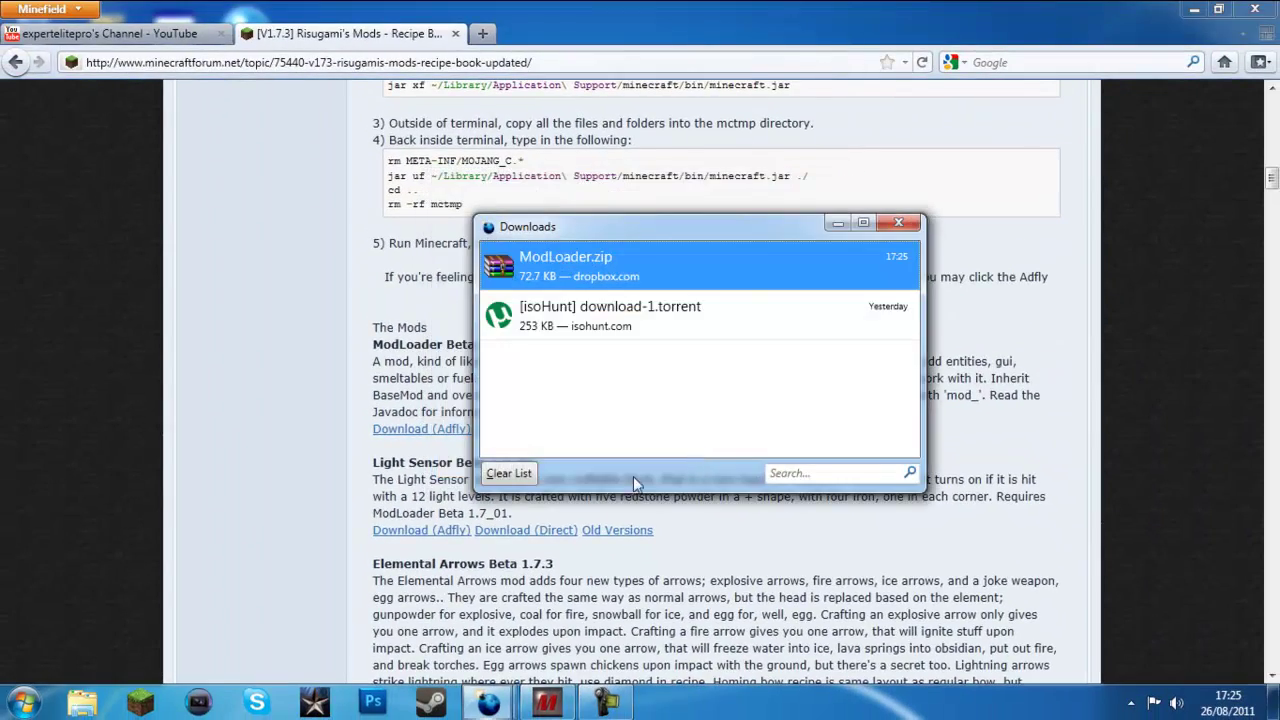
{"action": "left_click", "coordinate": [507, 473]}
{"action": "left_click", "coordinate": [897, 224]}
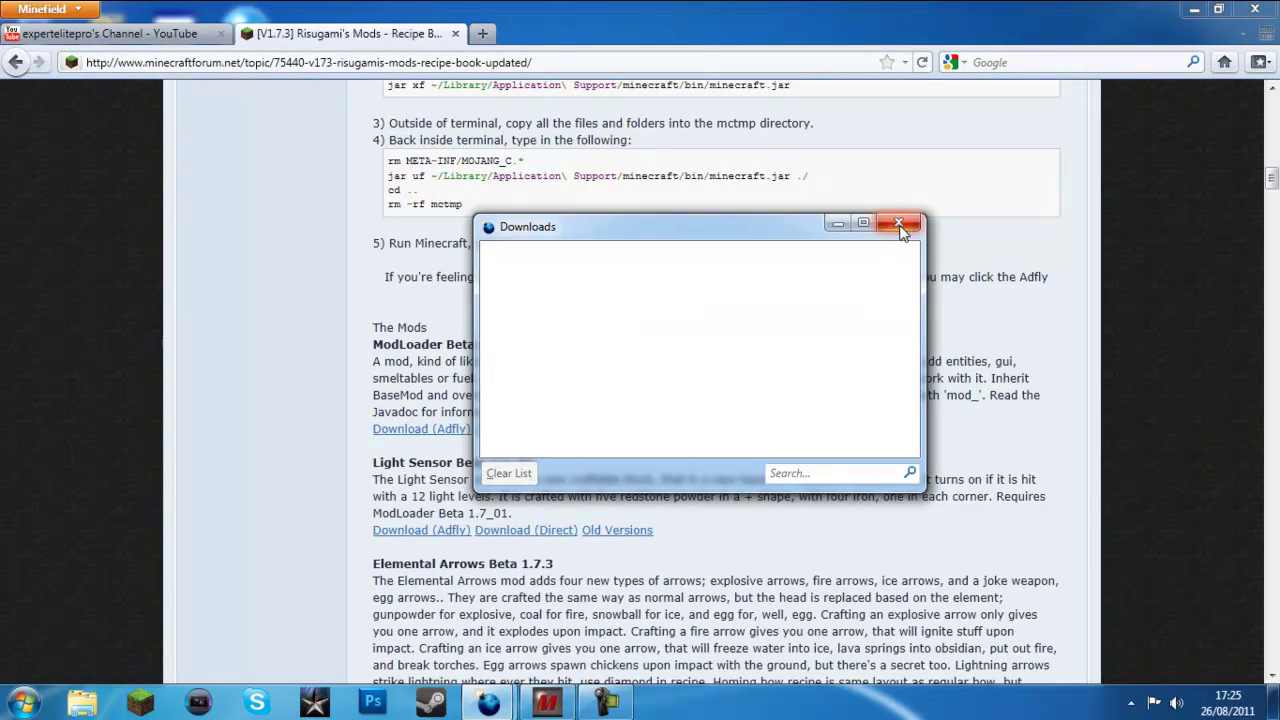
- Download AudioMod Beta 1.7_01 through its direct link, save the file, and clear and close the download list
{"action": "scroll", "coordinate": [640, 452], "scroll_direction": "down", "scroll_amount": 4}
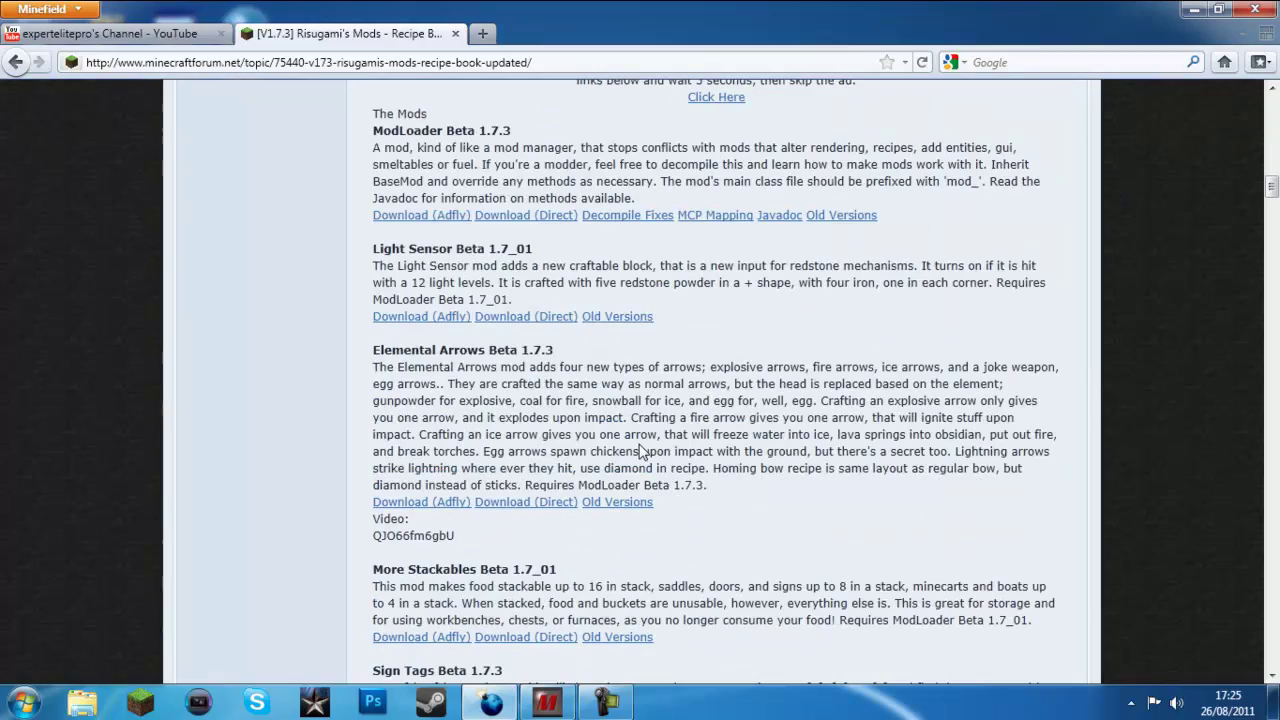
{"action": "scroll", "coordinate": [640, 452], "scroll_direction": "down", "scroll_amount": 4}
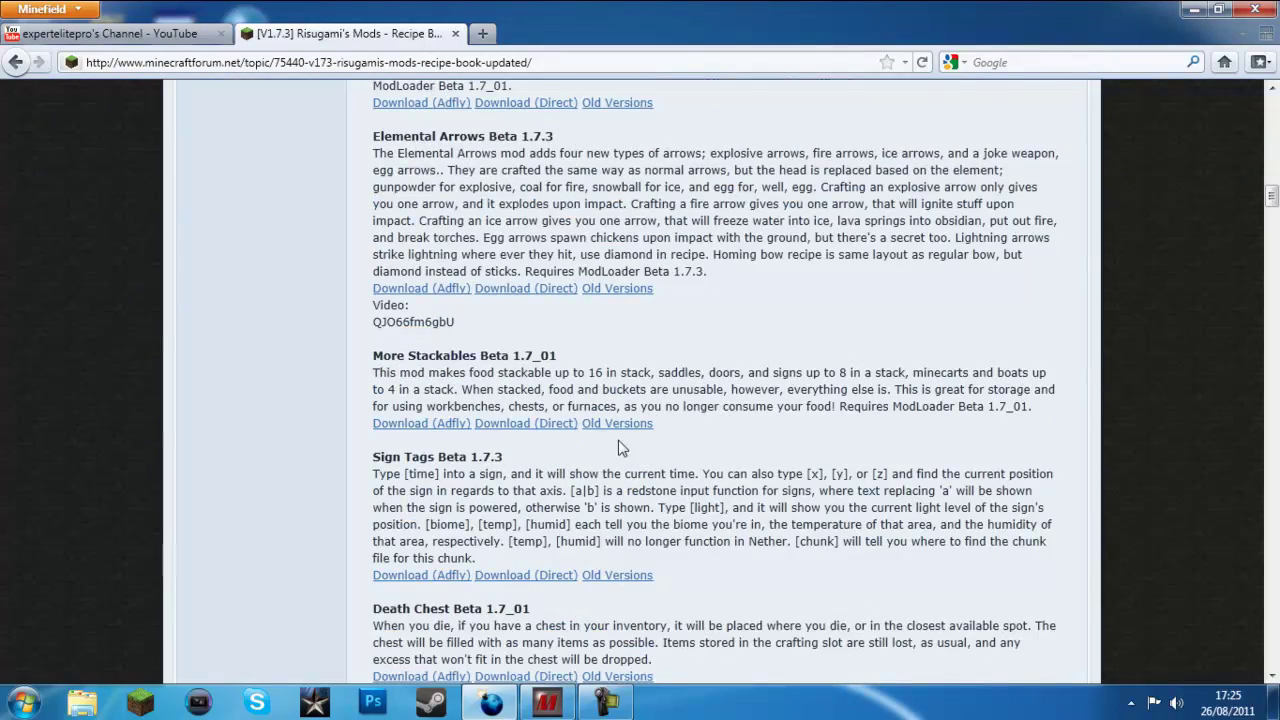
{"action": "scroll", "coordinate": [619, 447], "scroll_direction": "down", "scroll_amount": 7}
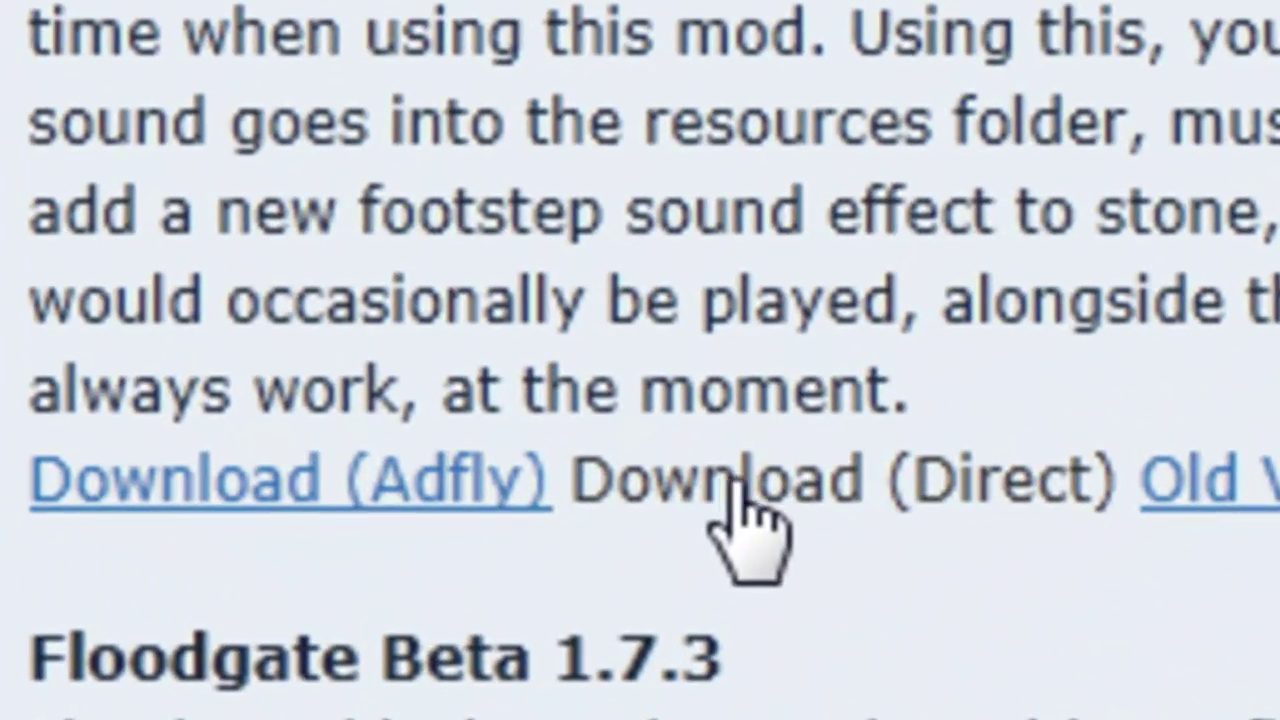
{"action": "left_click", "coordinate": [740, 482]}
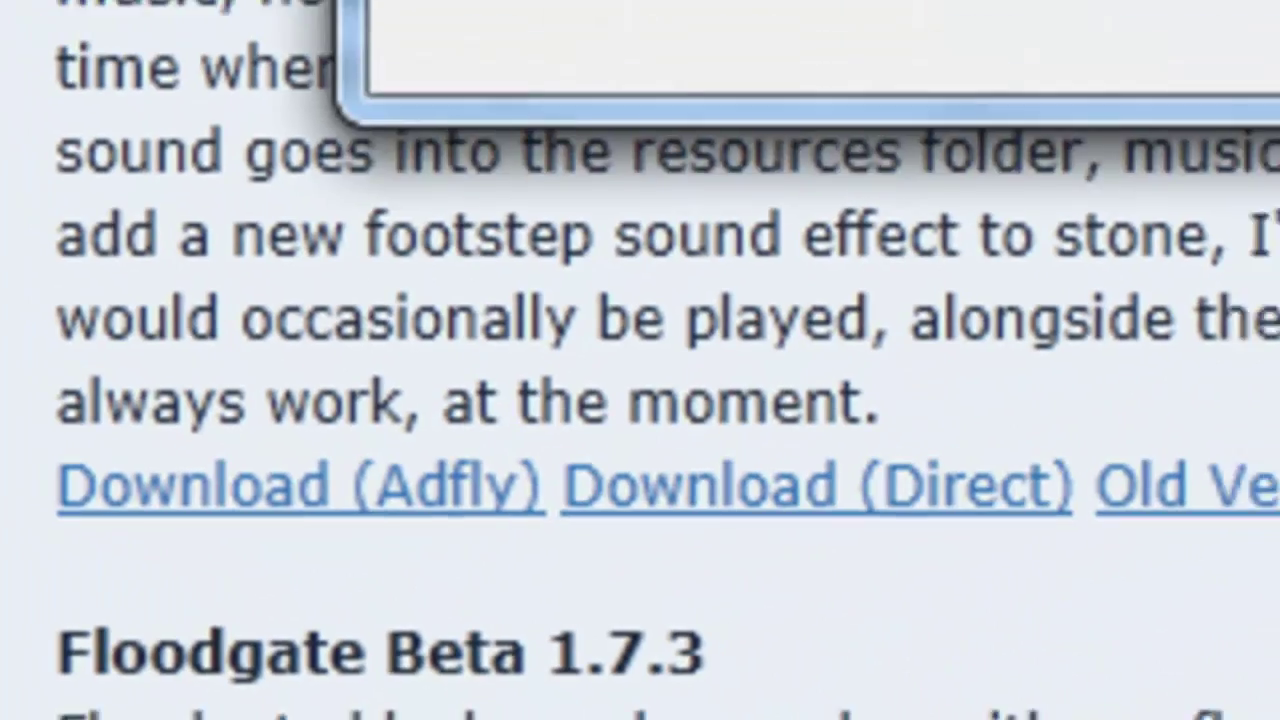
{"action": "left_click", "coordinate": [945, 370]}
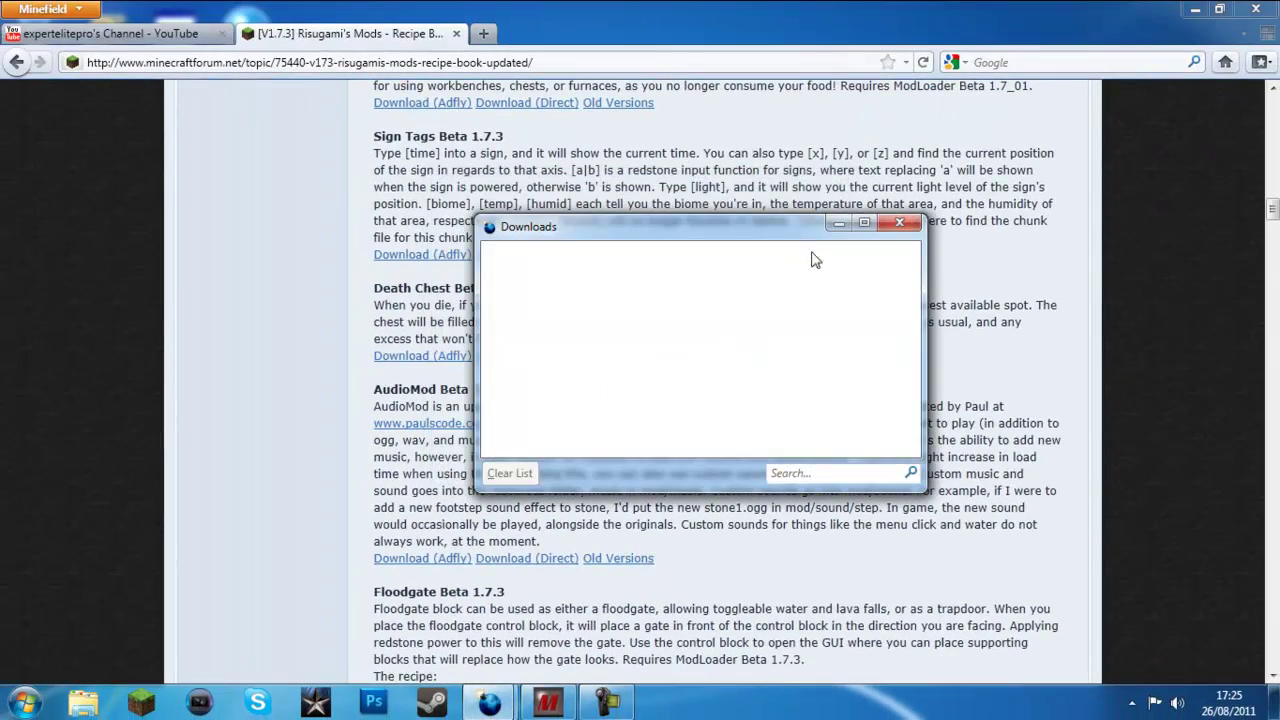
{"action": "left_click", "coordinate": [900, 223]}
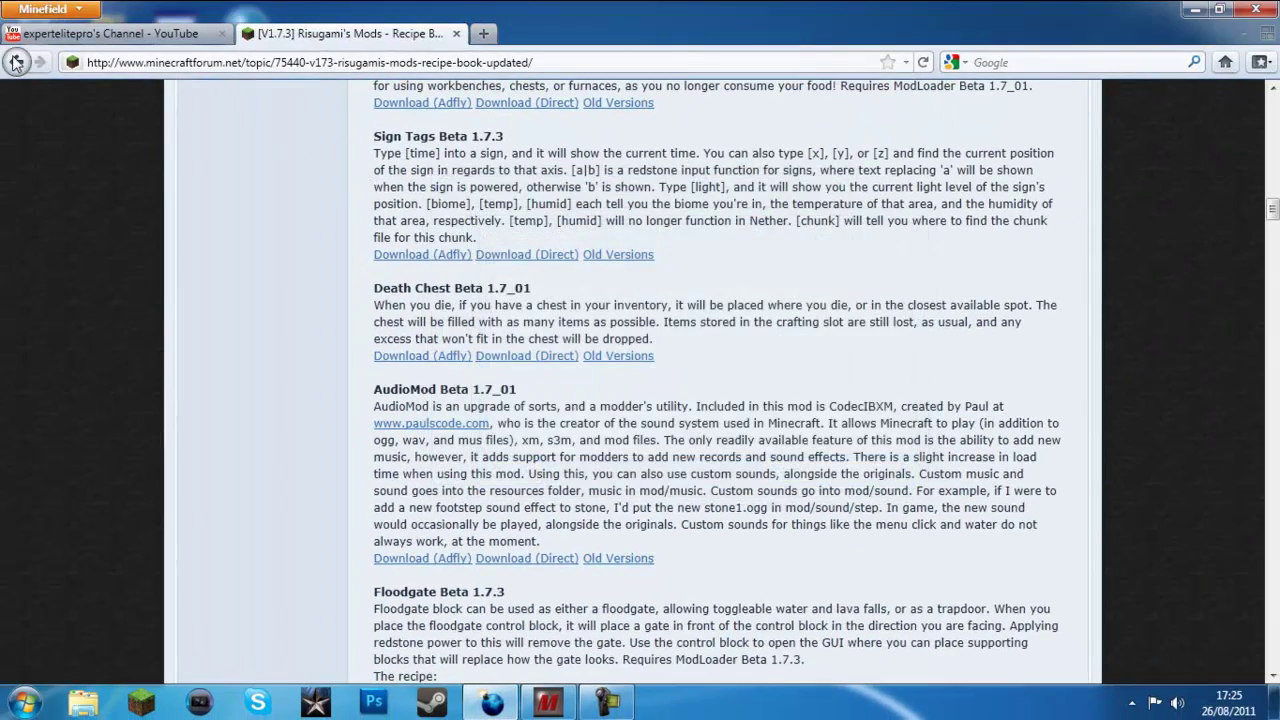
- Return to the Aether mod thread and follow the PlayerAPI link past the adf.ly advert to its MediaFire page
{"action": "left_click", "coordinate": [16, 62]}
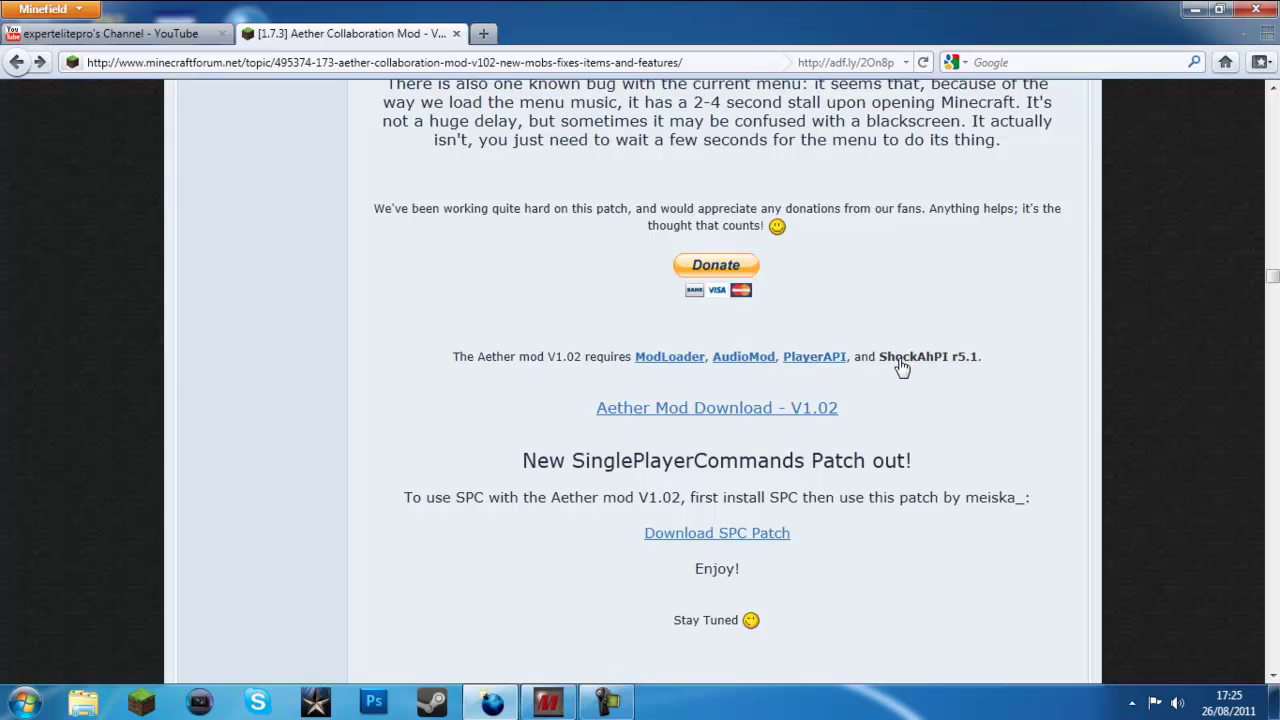
{"action": "left_click", "coordinate": [806, 359]}
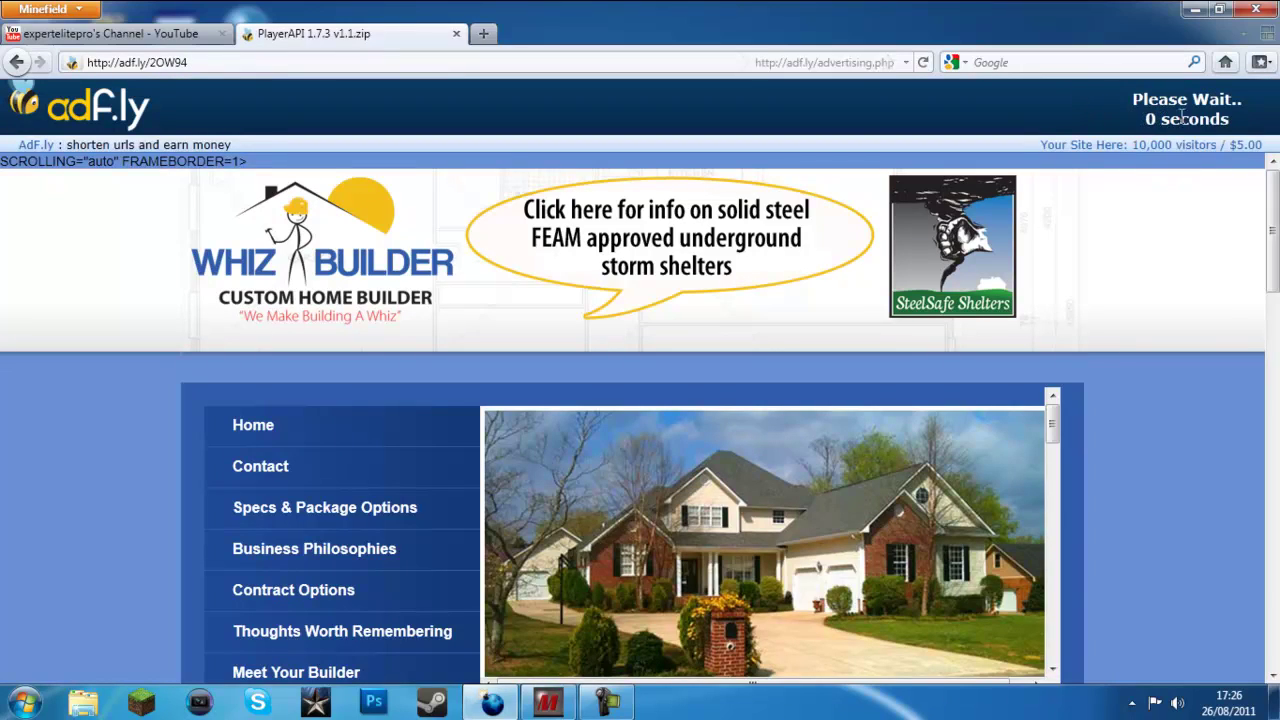
{"action": "left_click", "coordinate": [1186, 117]}
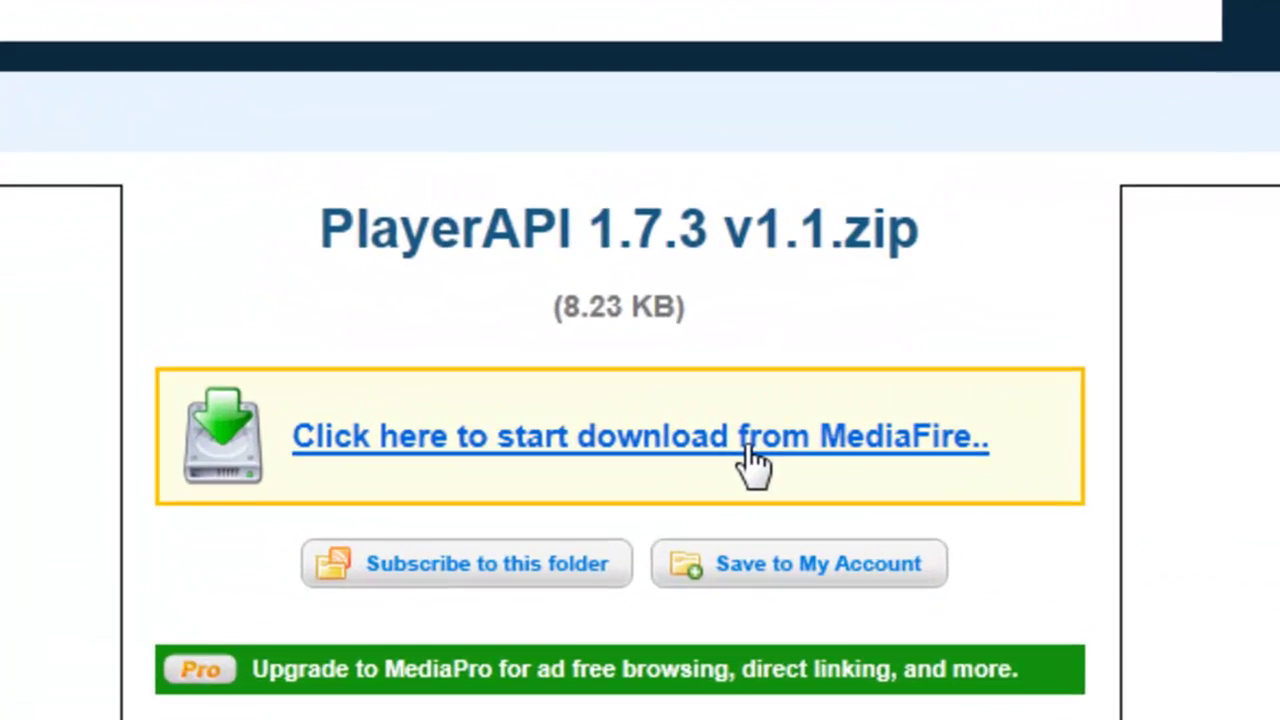
- Download and save PlayerAPI 1.7.3 v1.1.zip from MediaFire, then clear the download list and dismiss the blocked pop-up notice
{"action": "left_click", "coordinate": [771, 435]}
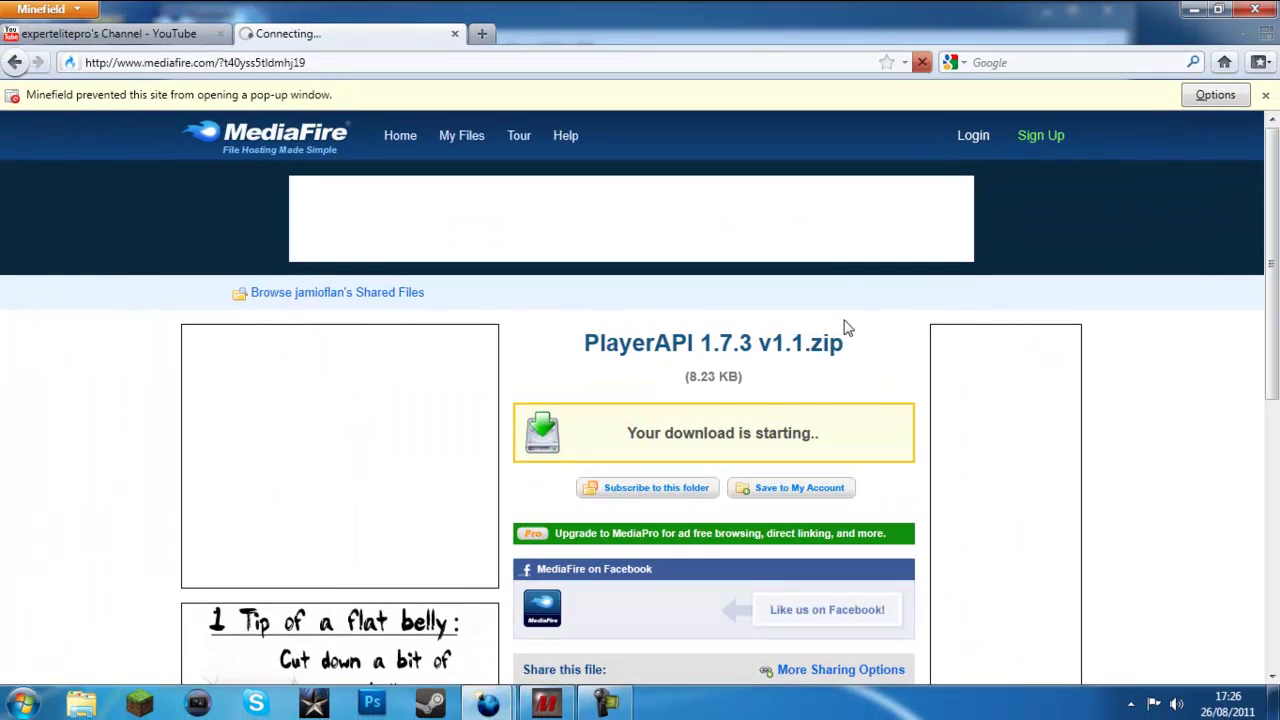
{"action": "left_click", "coordinate": [711, 456]}
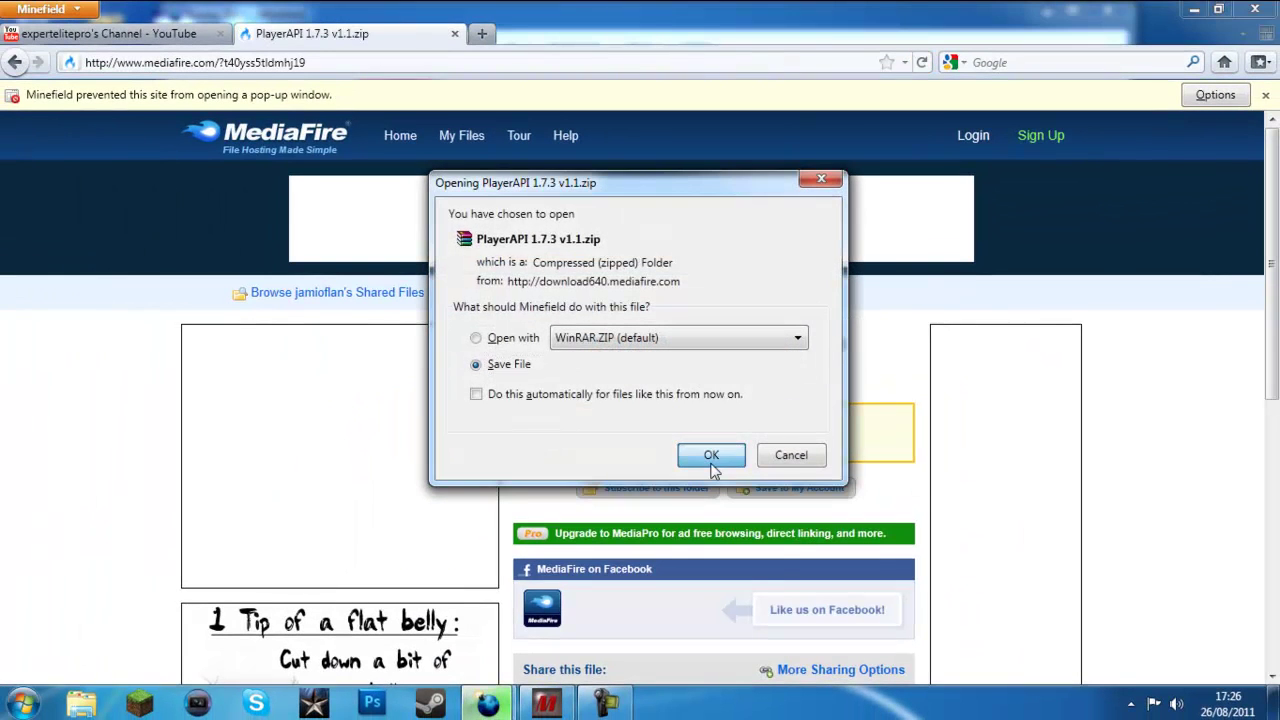
{"action": "left_click", "coordinate": [533, 479]}
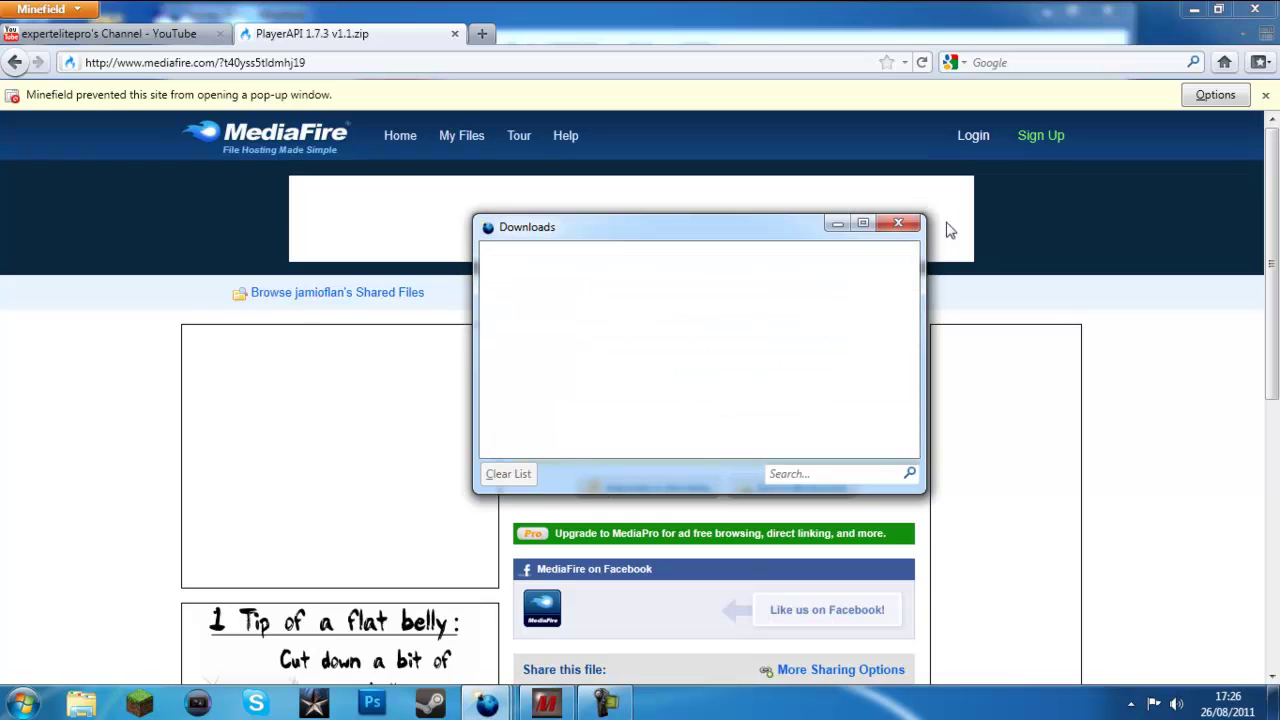
{"action": "left_click", "coordinate": [898, 223]}
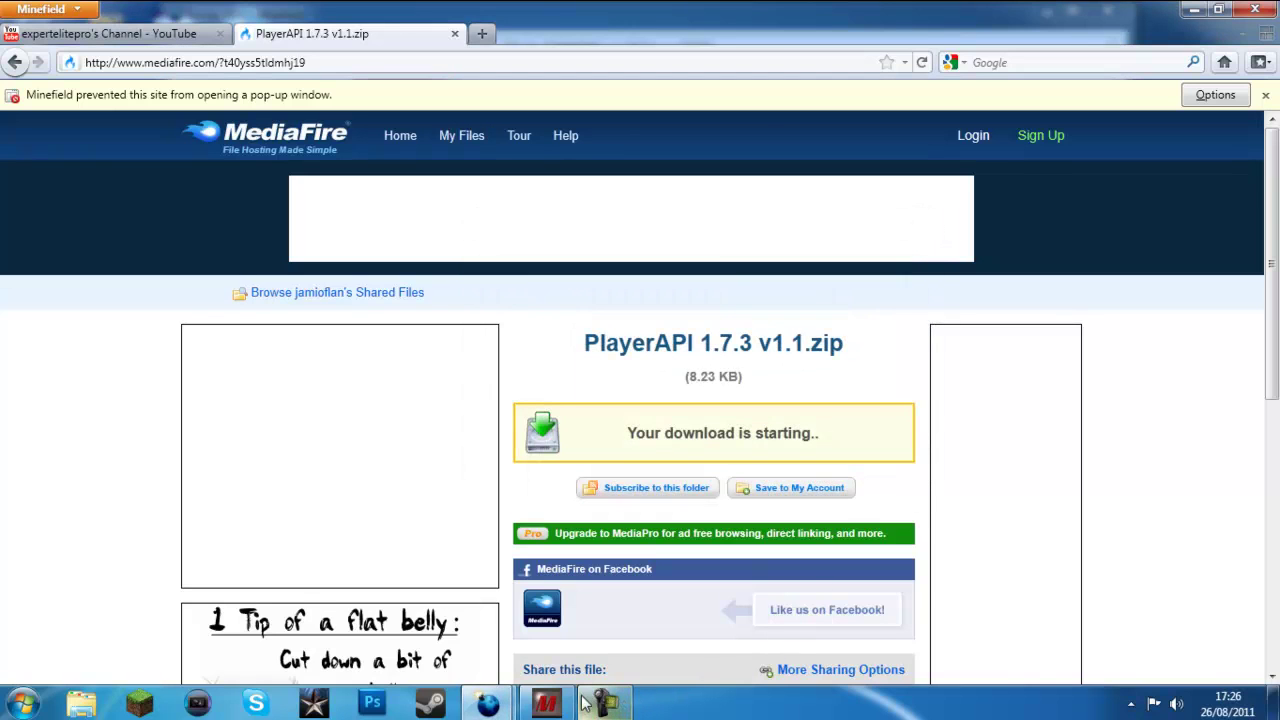
{"action": "mouse_move", "coordinate": [574, 706]}
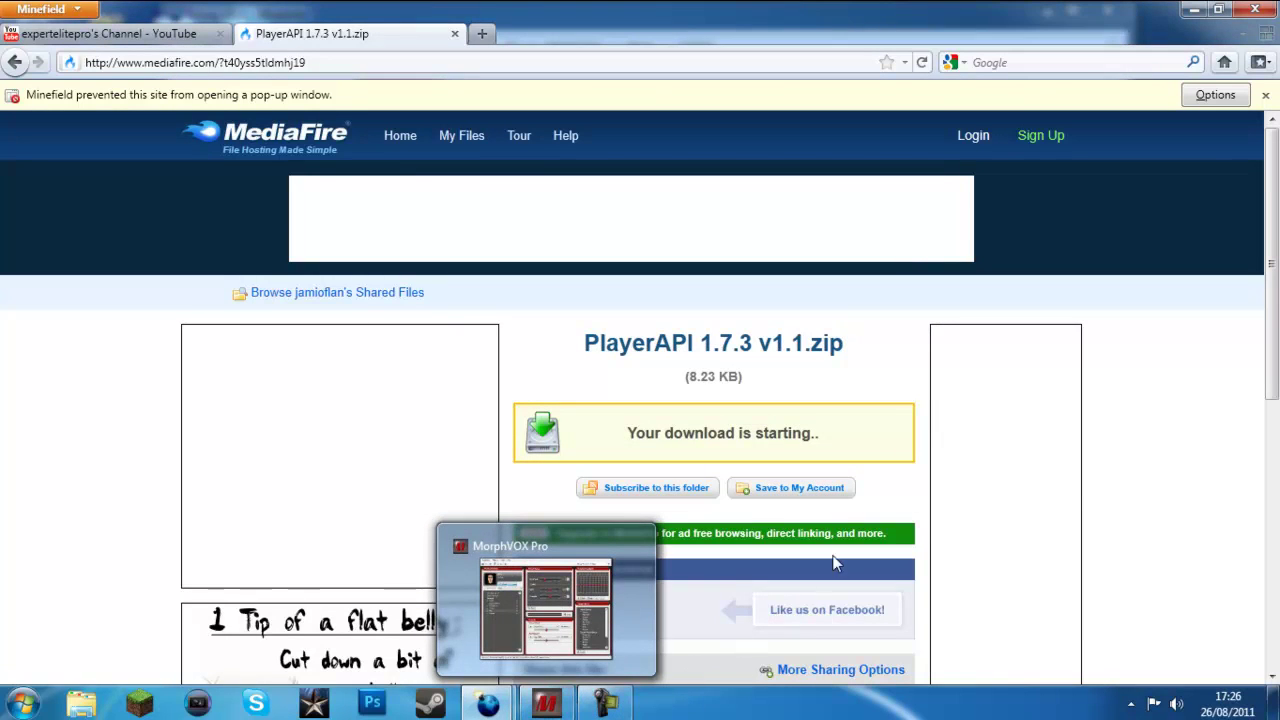
{"action": "left_click", "coordinate": [1265, 94]}
{"action": "scroll", "coordinate": [969, 334], "scroll_direction": "down", "scroll_amount": 10}
{"action": "scroll", "coordinate": [127, 379], "scroll_direction": "up", "scroll_amount": 10}
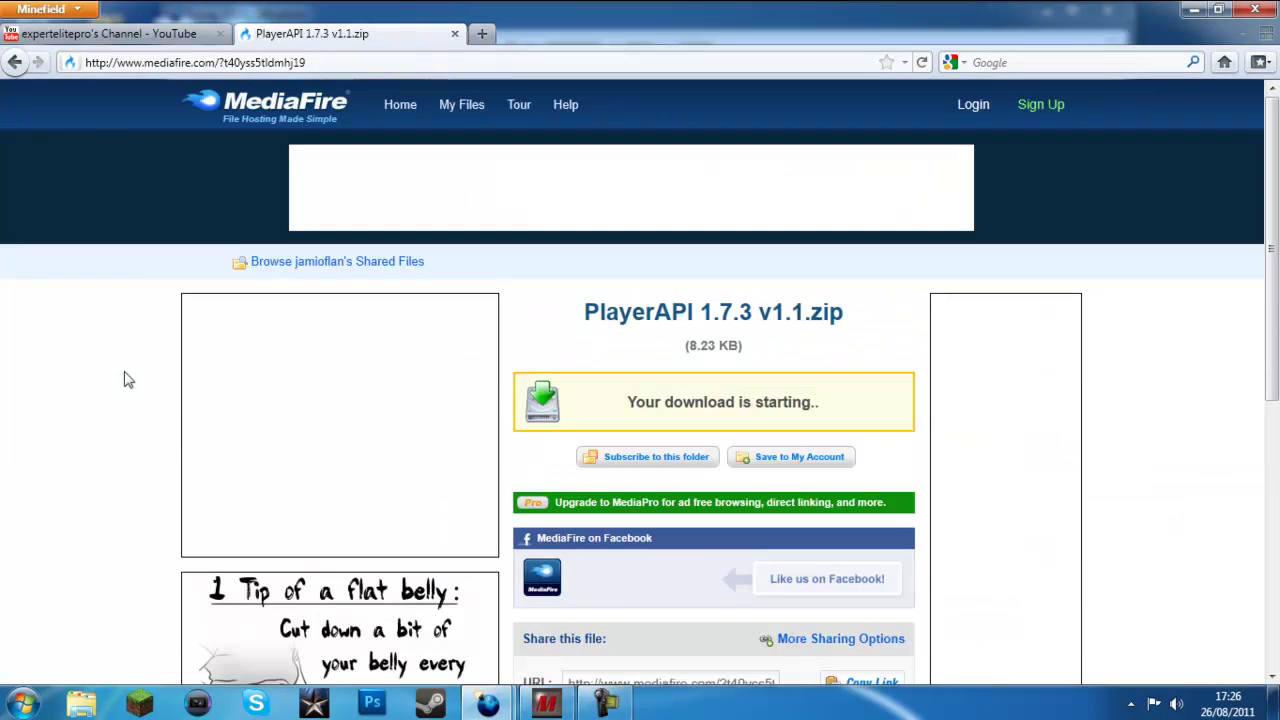
- Return to the Aether mod thread and follow the ShockAhPI r5.1 link past the adf.ly advert to its MediaFire page
{"action": "left_click", "coordinate": [15, 62]}
{"action": "left_click", "coordinate": [22, 66]}
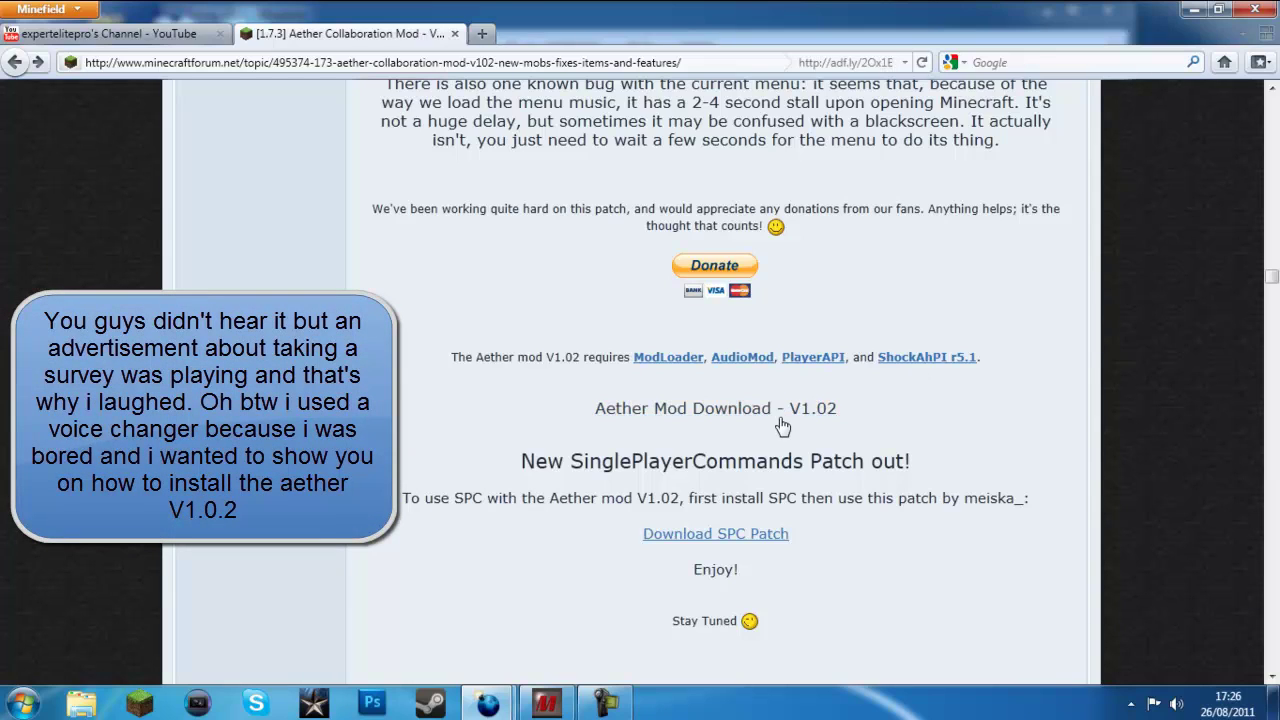
{"action": "left_click", "coordinate": [890, 358]}
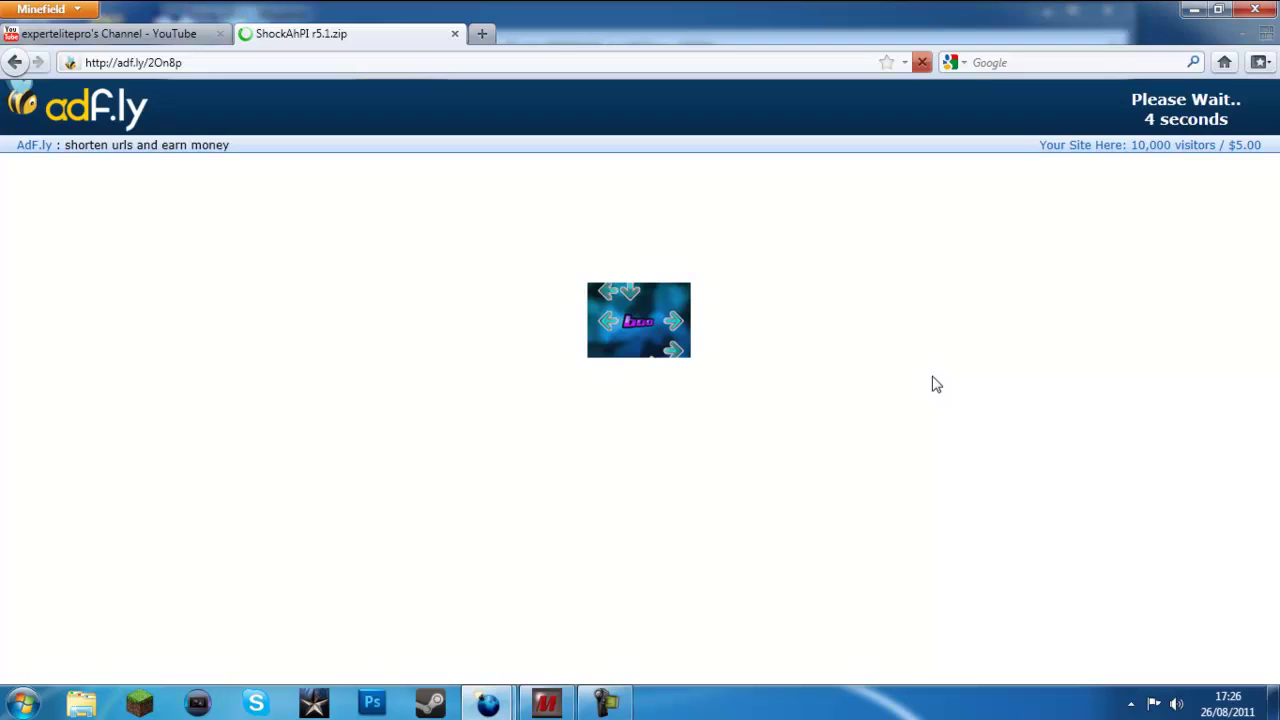
{"action": "left_click", "coordinate": [1168, 118]}
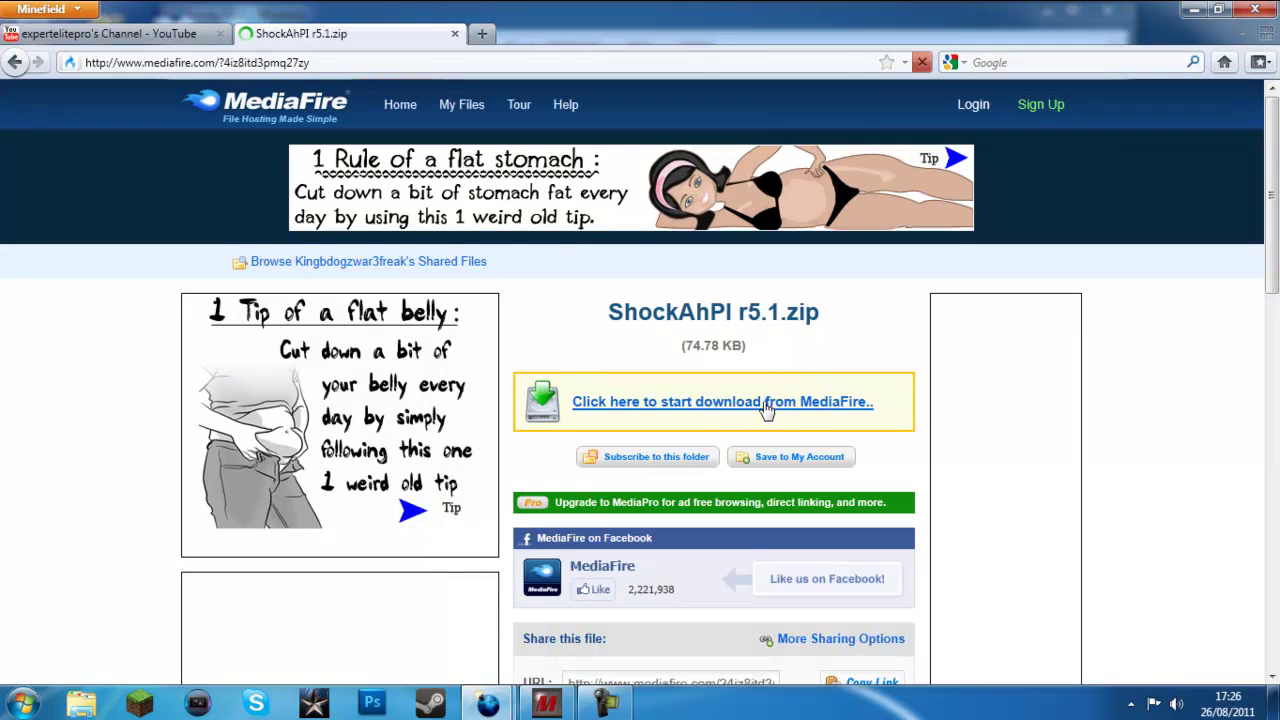
- Download and save ShockAhPI r5.1.zip from MediaFire, then clear and close the download list
{"action": "left_click", "coordinate": [767, 405]}
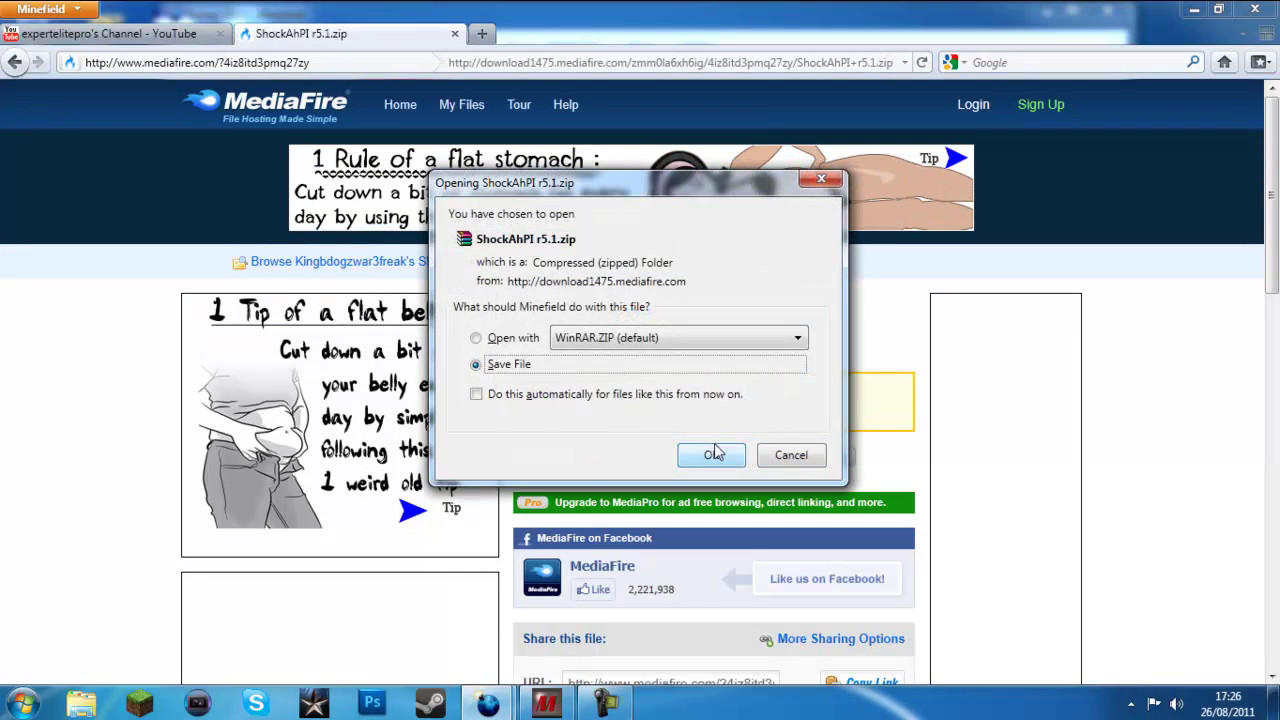
{"action": "left_click", "coordinate": [712, 454]}
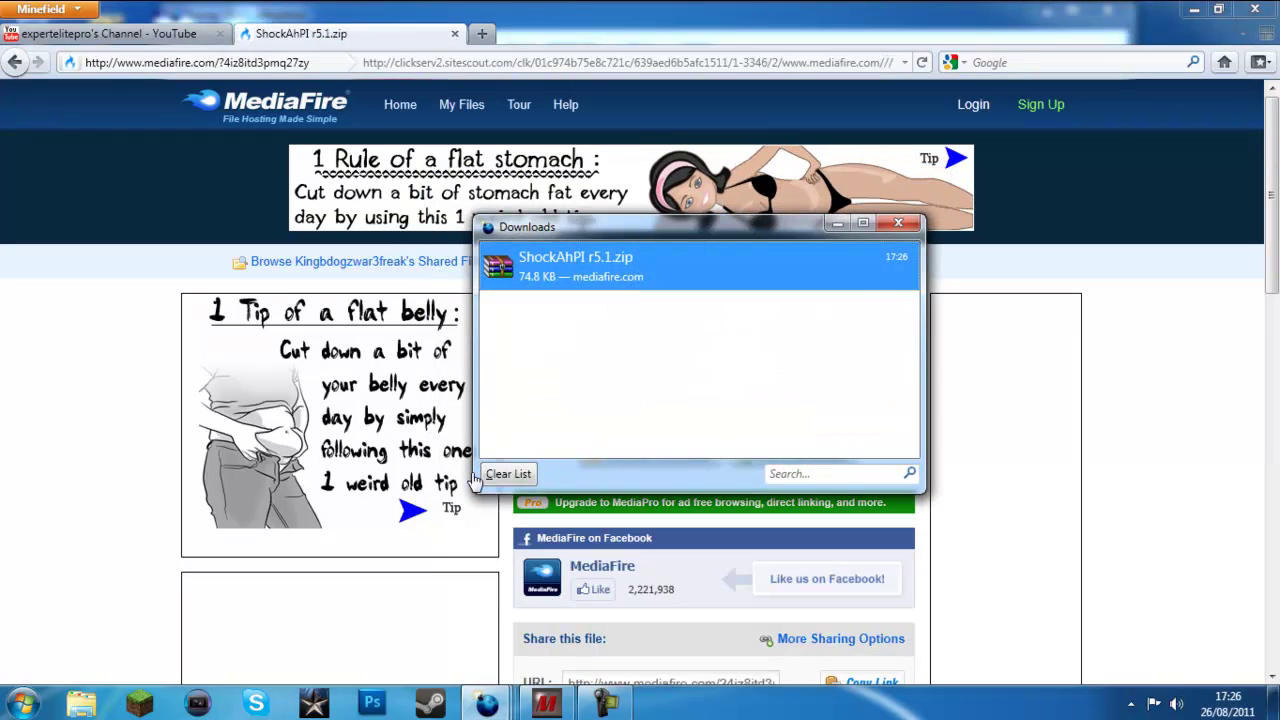
{"action": "left_click", "coordinate": [508, 474]}
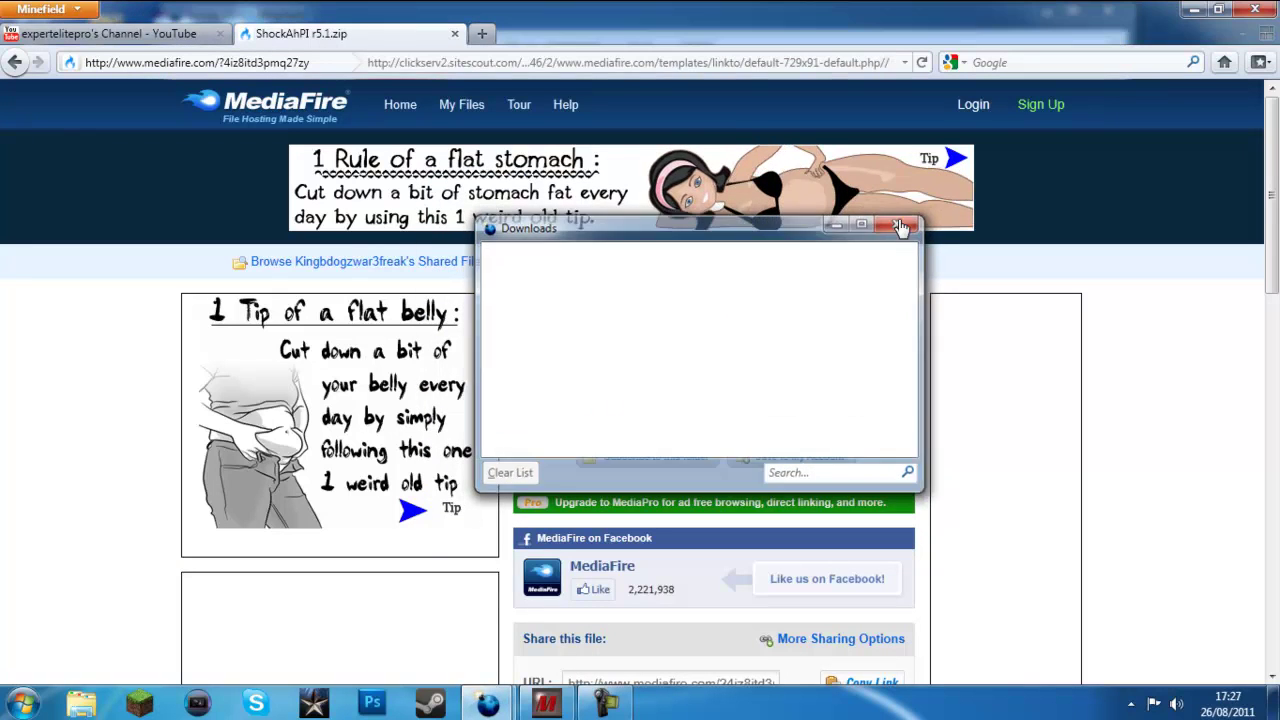
{"action": "left_click", "coordinate": [898, 222]}
{"action": "scroll", "coordinate": [677, 240], "scroll_direction": "down", "scroll_amount": 10}
{"action": "scroll", "coordinate": [677, 240], "scroll_direction": "up", "scroll_amount": 10}
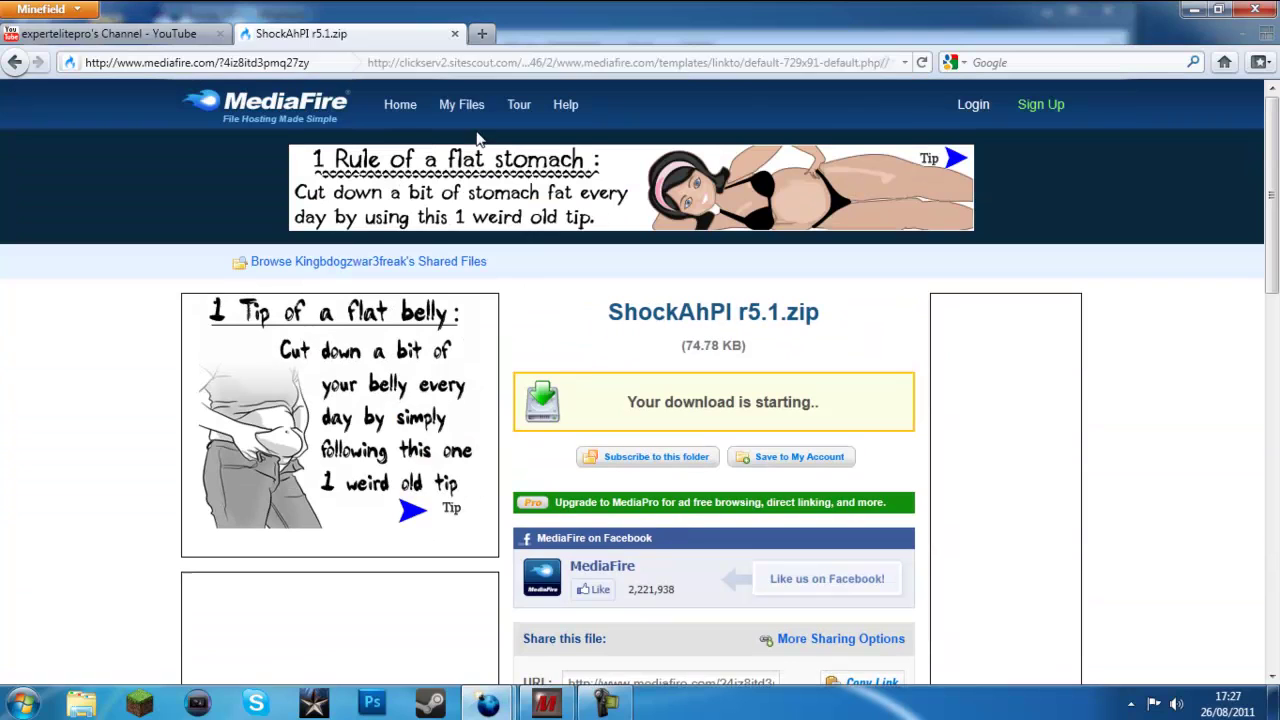
- Close the MediaFire page and reopen the Aether Collaboration Mod thread from today's browsing history in a new tab
{"action": "left_click", "coordinate": [454, 34]}
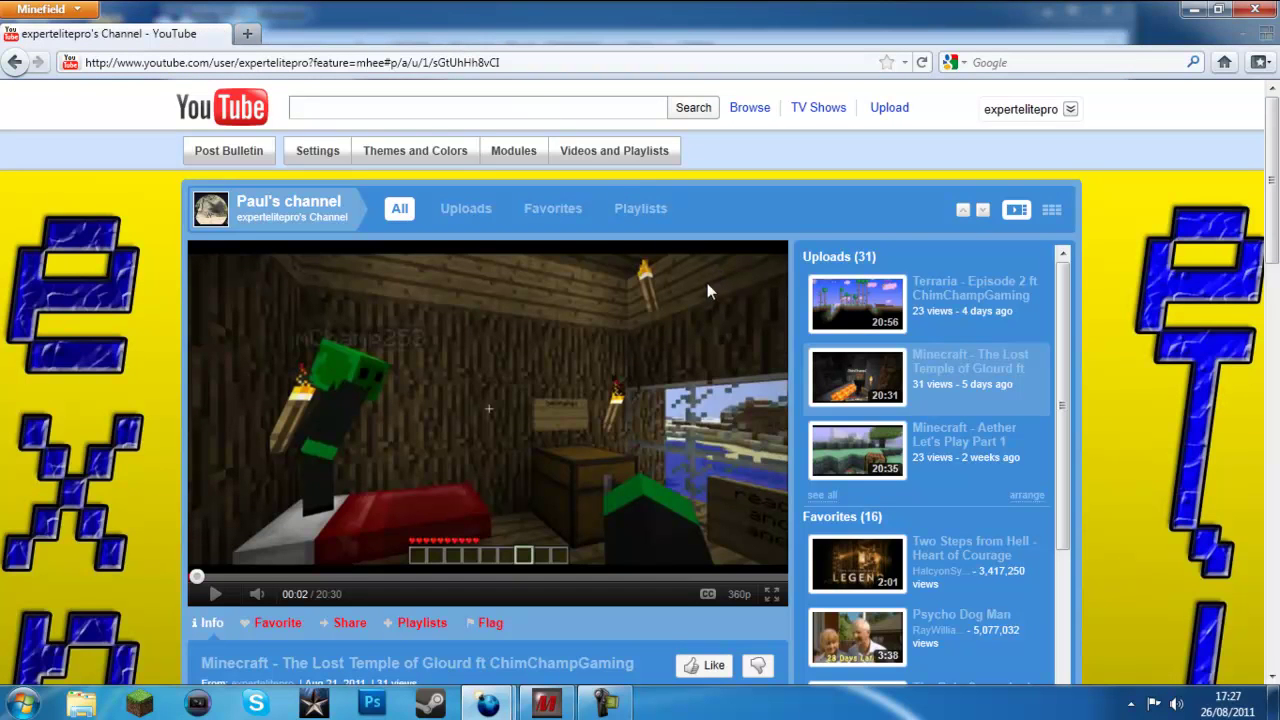
{"action": "left_click", "coordinate": [240, 34]}
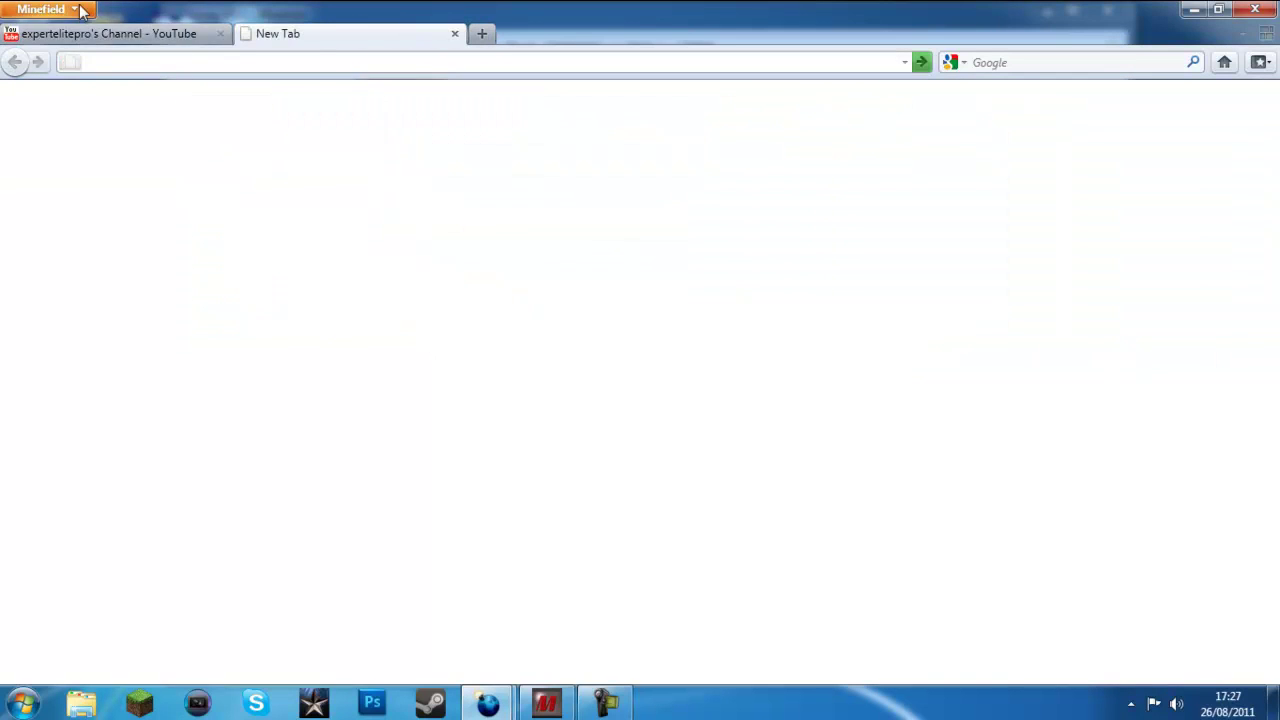
{"action": "left_click", "coordinate": [45, 9]}
{"action": "mouse_move", "coordinate": [295, 58]}
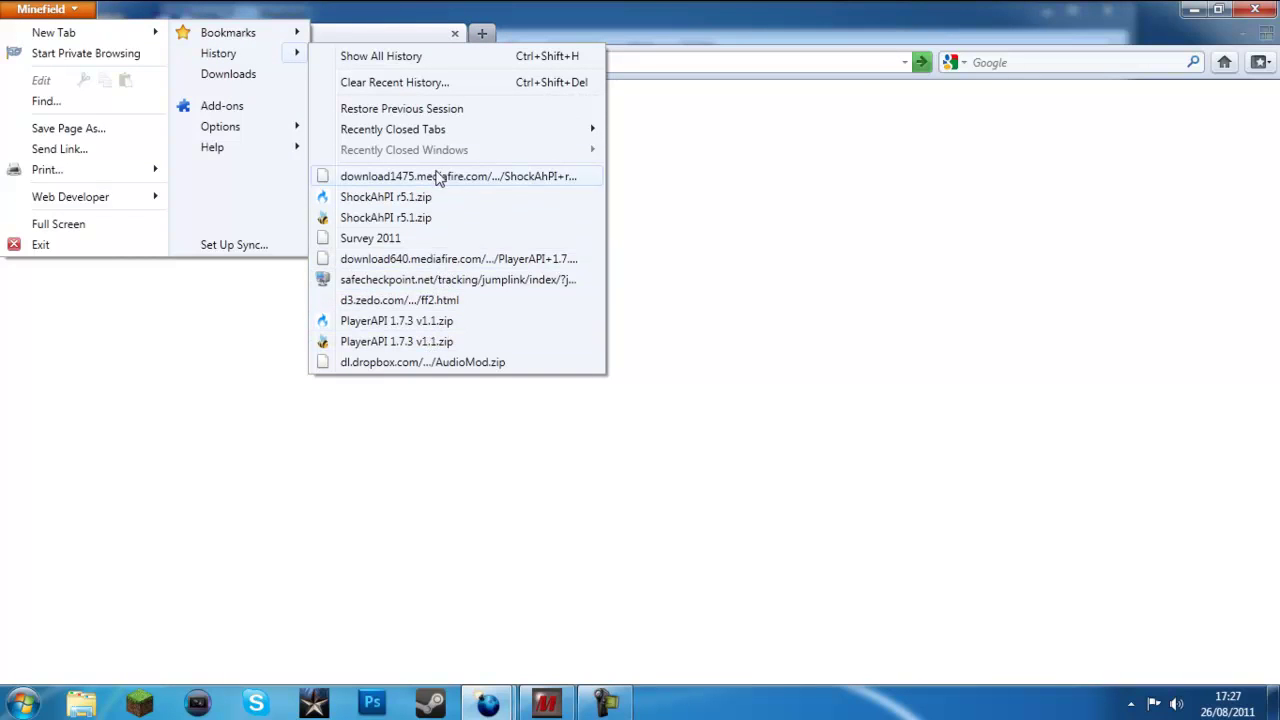
{"action": "left_click", "coordinate": [417, 58]}
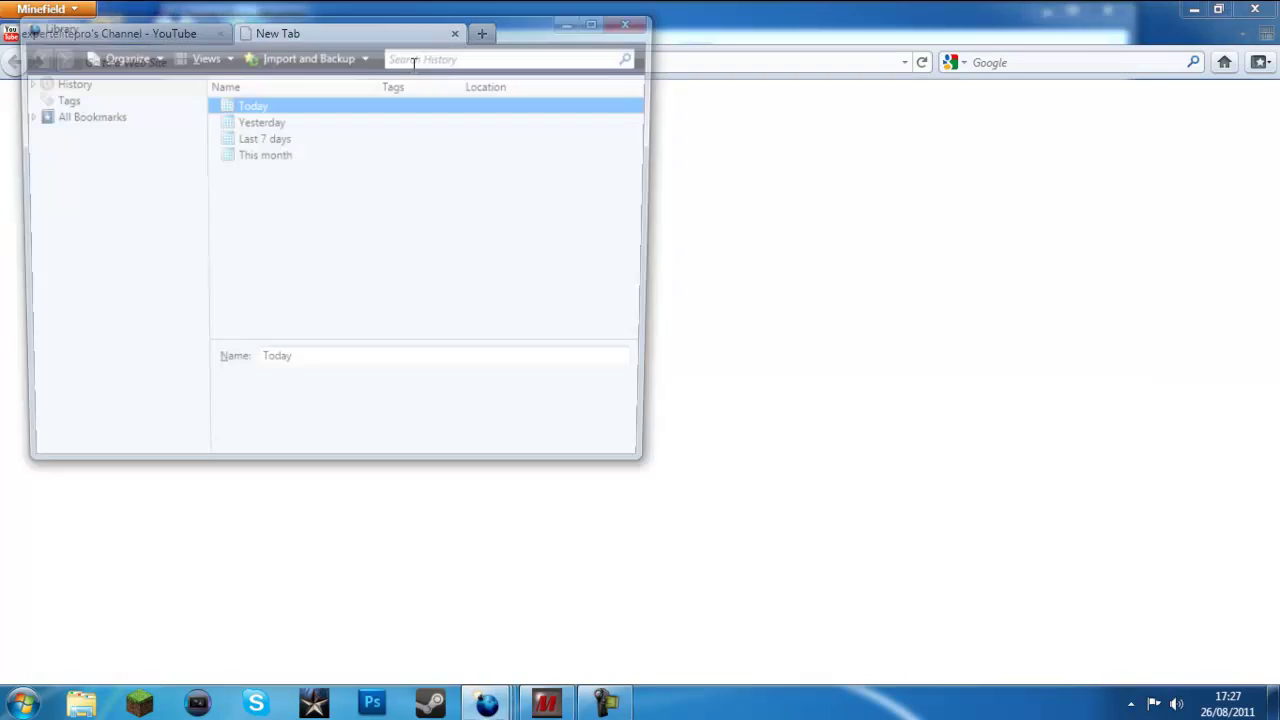
{"action": "double_click", "coordinate": [255, 110]}
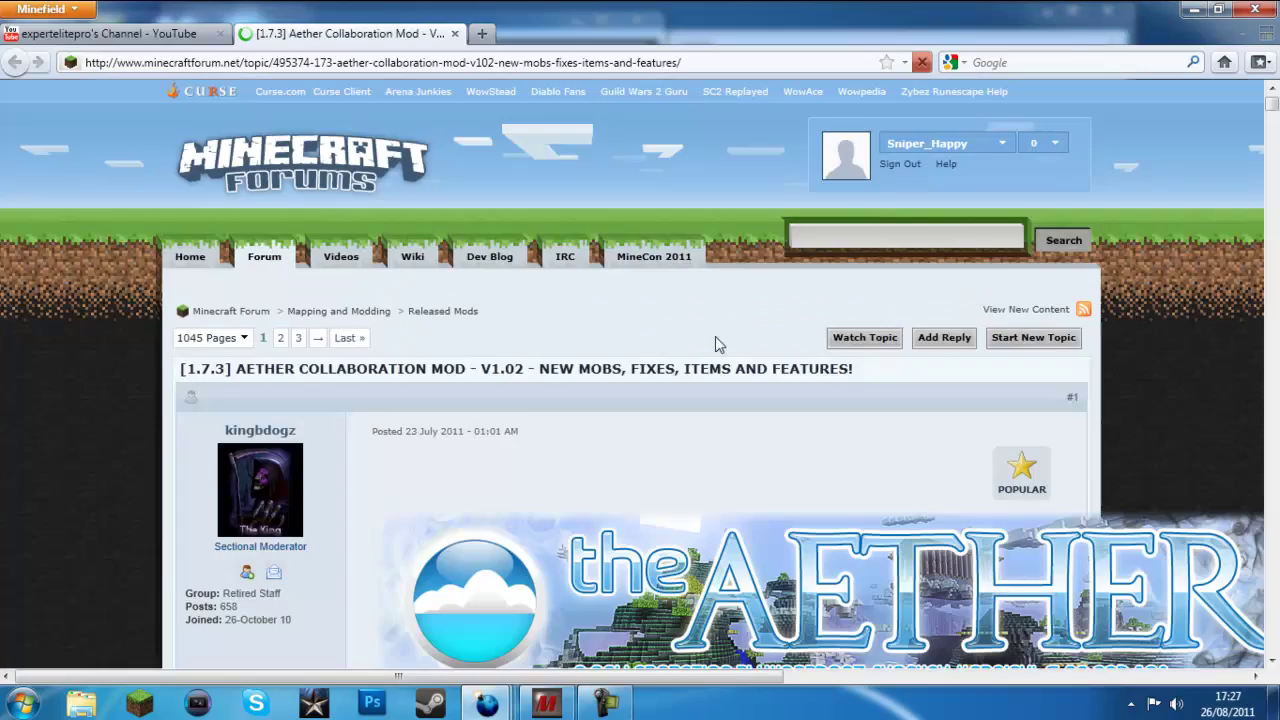
- Find the mod requirements section of the thread and follow the Aether Mod Download - V1.02 link
{"action": "scroll", "coordinate": [765, 315], "scroll_direction": "down", "scroll_amount": 10}
{"action": "scroll", "coordinate": [834, 319], "scroll_direction": "down", "scroll_amount": 20}
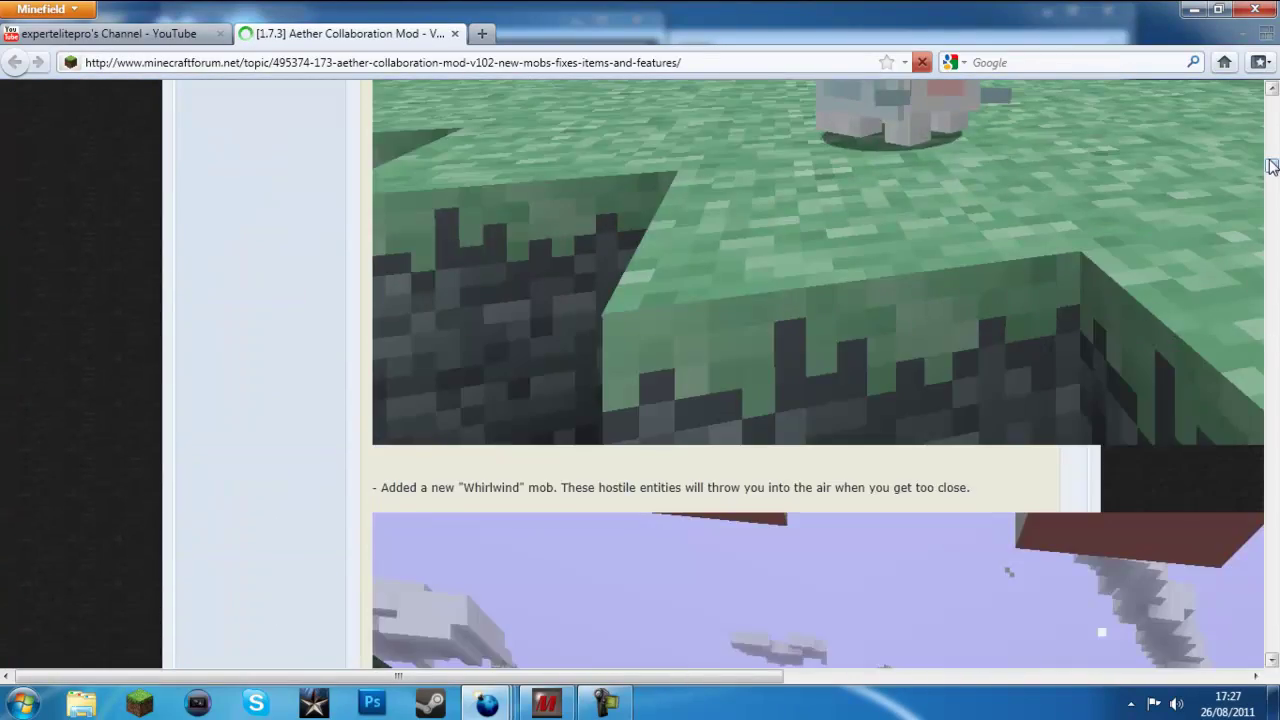
{"action": "left_click_drag", "start_coordinate": [1272, 165], "coordinate": [1272, 278]}
{"action": "scroll", "coordinate": [1093, 313], "scroll_direction": "down", "scroll_amount": 2}
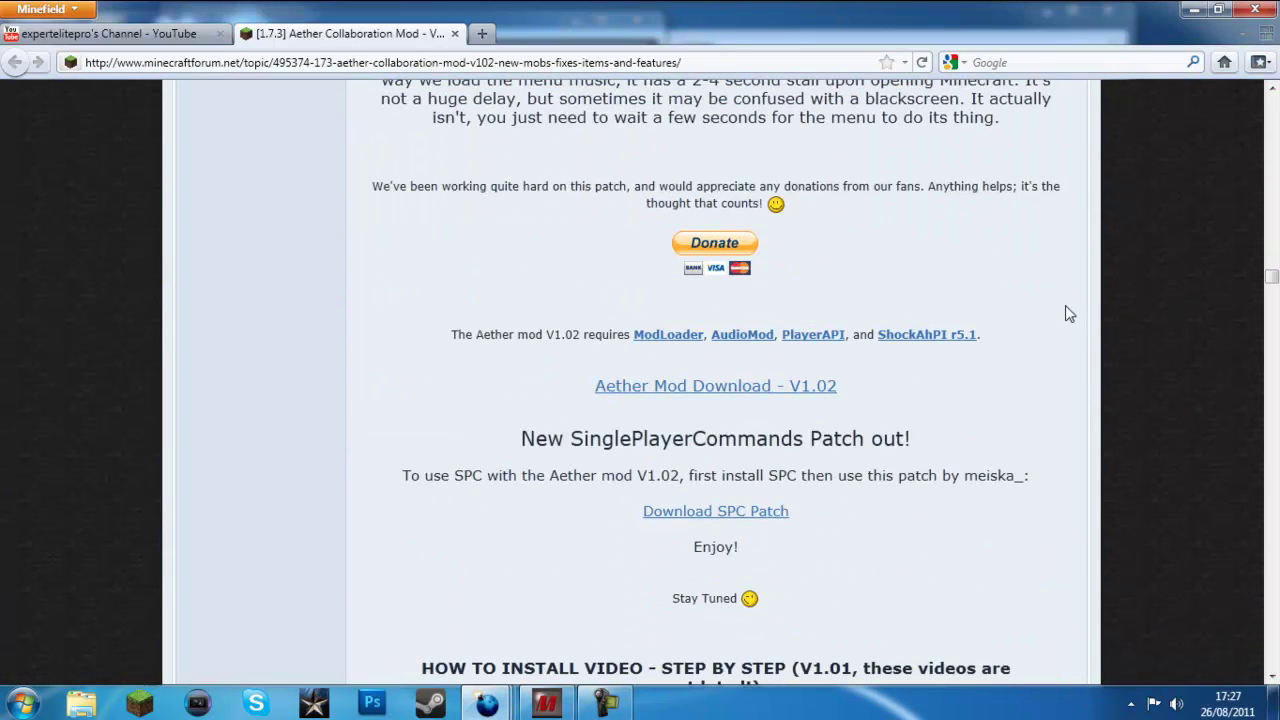
{"action": "left_click", "coordinate": [780, 398]}
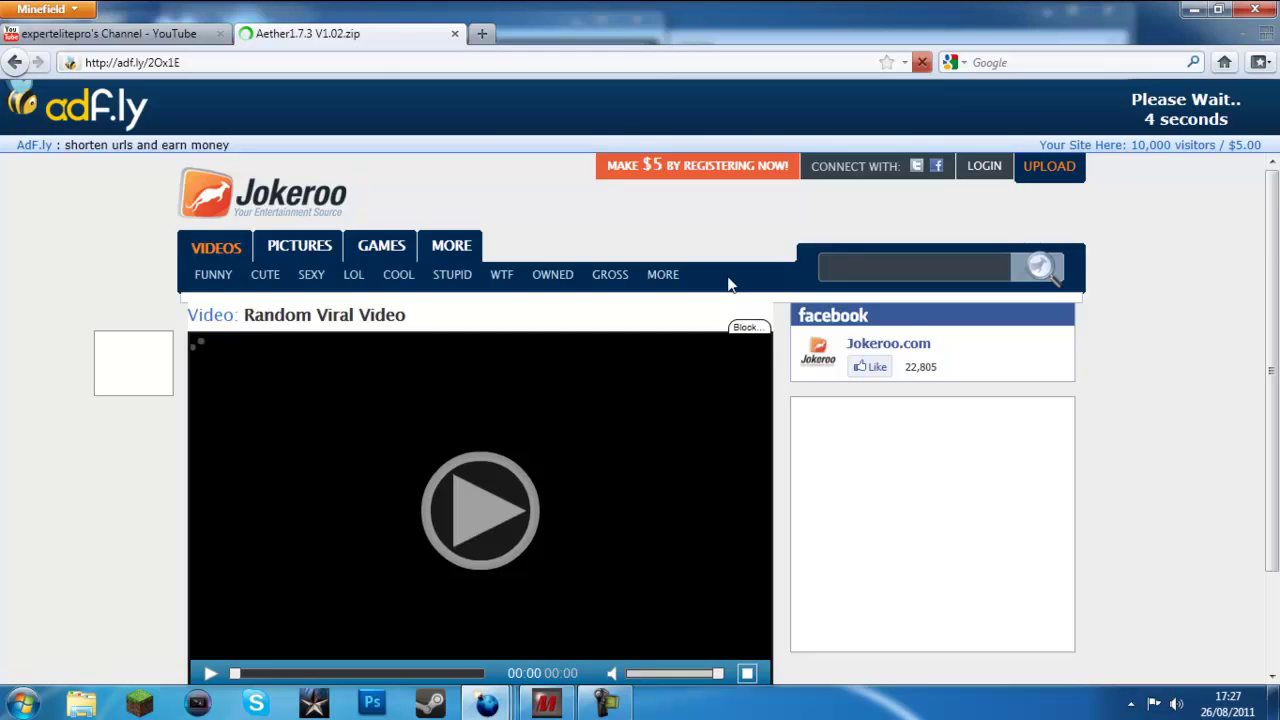
- Pause the video on the adf.ly advert, skip the advert and save Aether1.7.3 V1.02.zip from its MediaFire page
{"action": "scroll", "coordinate": [740, 292], "scroll_direction": "down", "scroll_amount": 4}
{"action": "scroll", "coordinate": [600, 420], "scroll_direction": "up", "scroll_amount": 2}
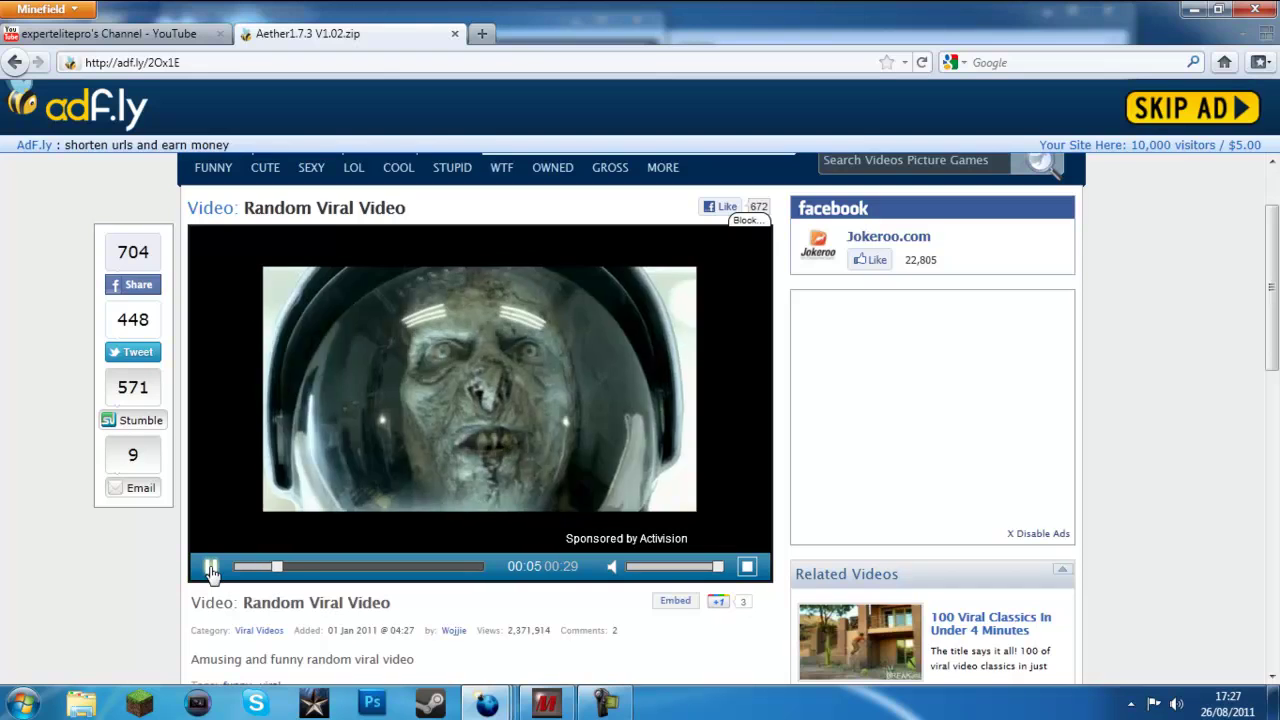
{"action": "left_click", "coordinate": [212, 567]}
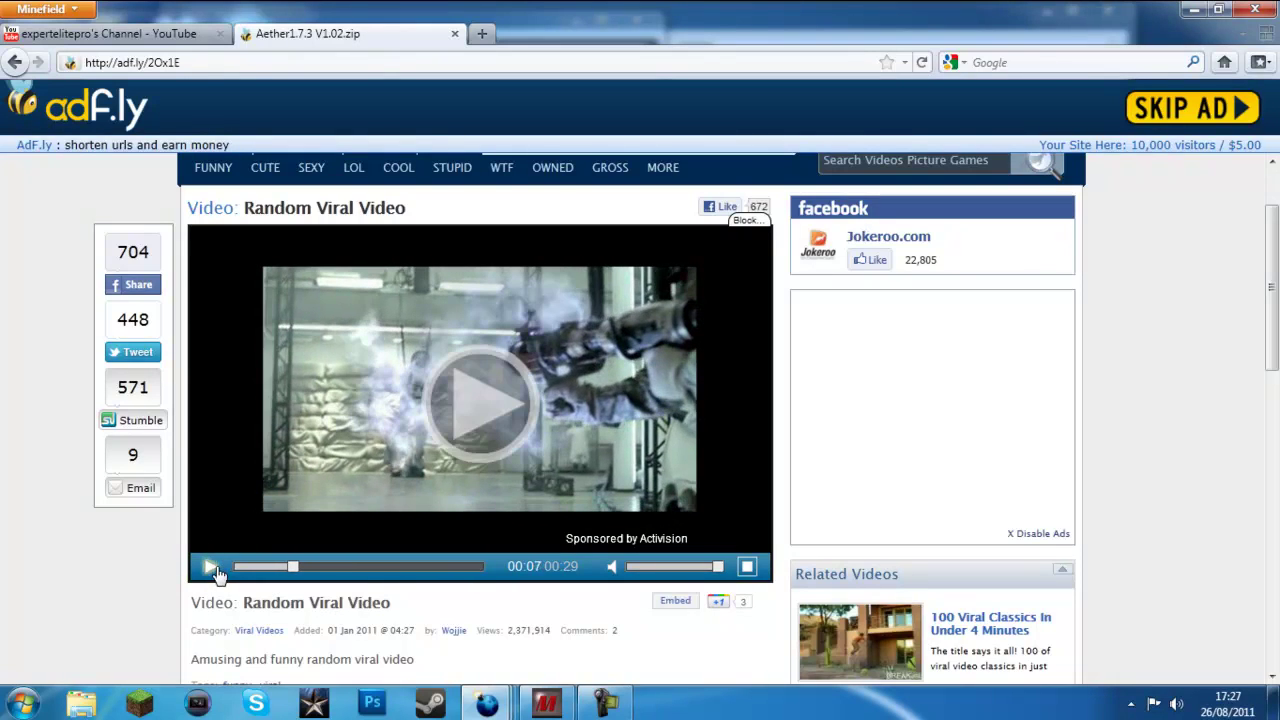
{"action": "left_click", "coordinate": [1155, 112]}
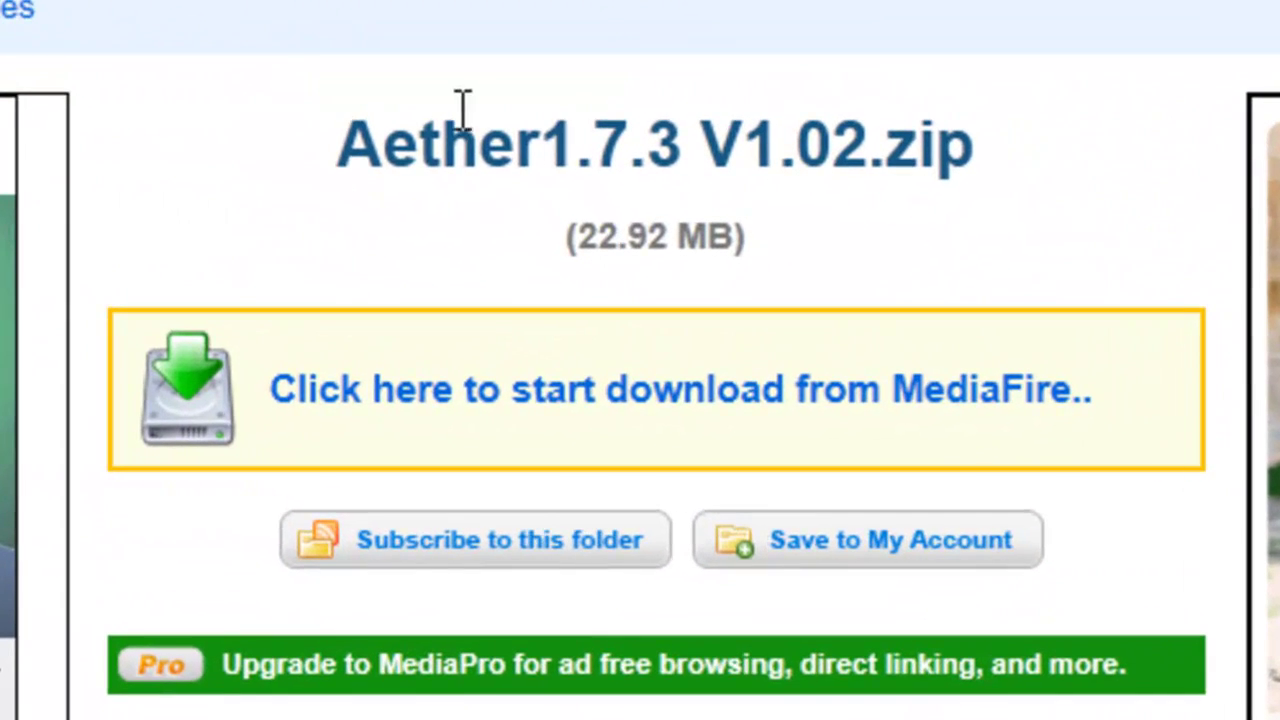
{"action": "left_click", "coordinate": [628, 375]}
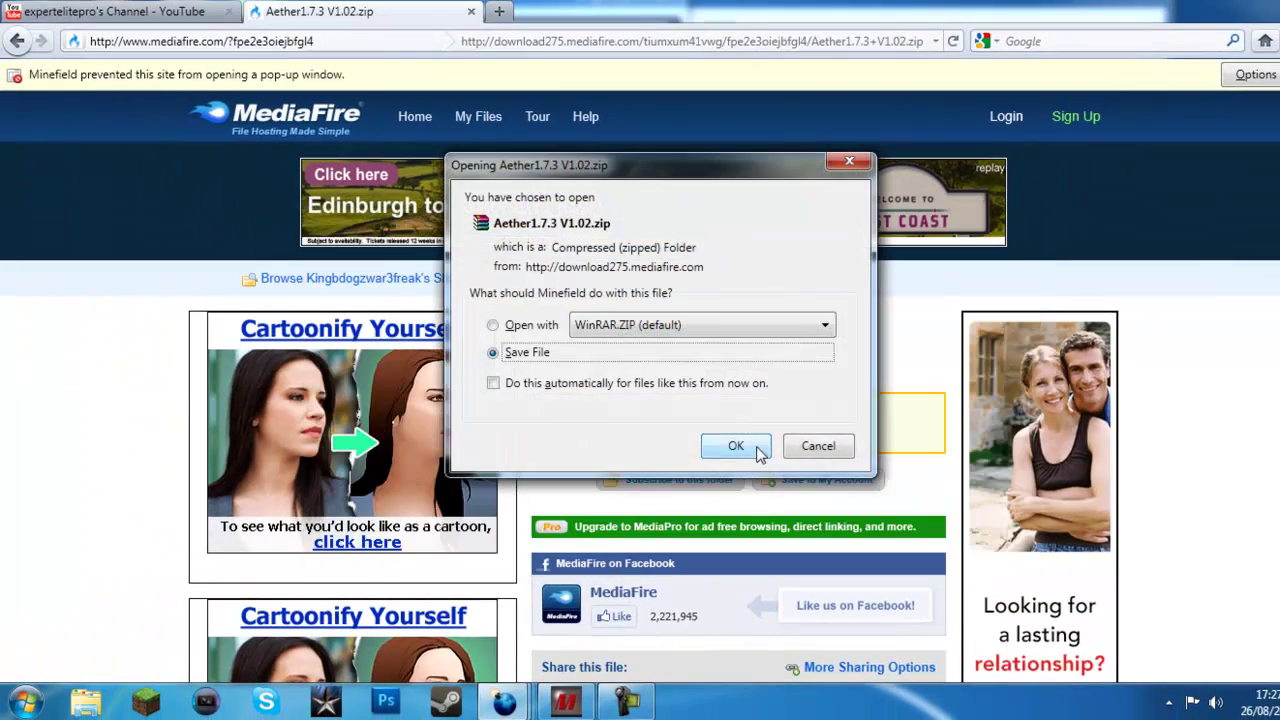
{"action": "left_click", "coordinate": [737, 443]}
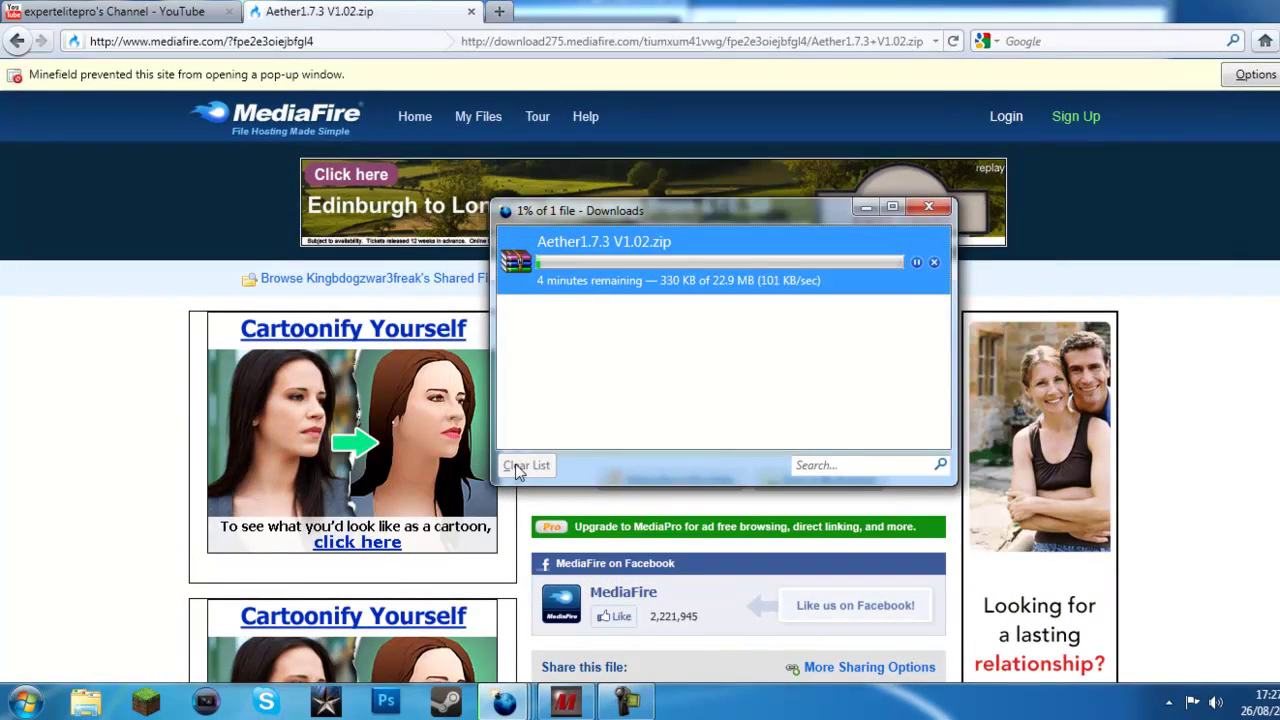
- Close the Survey 2011, Library and Quick Credit Score windows, and minimise the Downloads window
{"action": "mouse_move", "coordinate": [504, 703]}
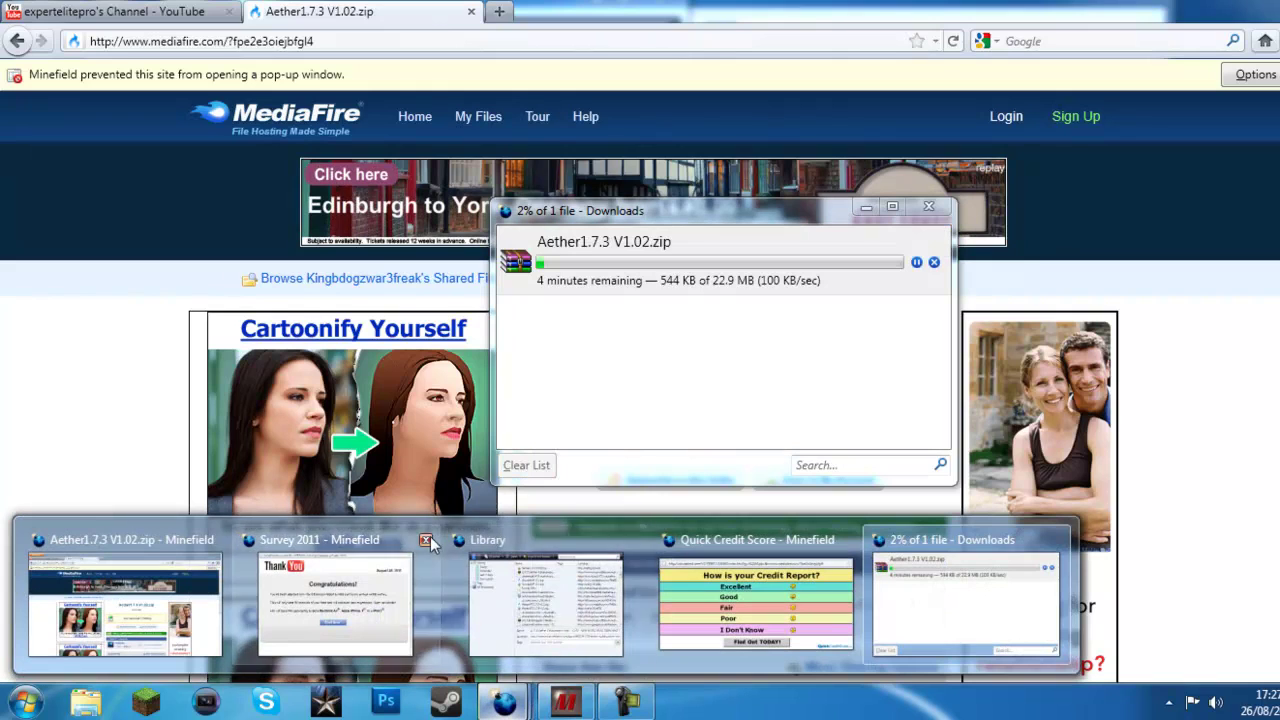
{"action": "mouse_move", "coordinate": [388, 604]}
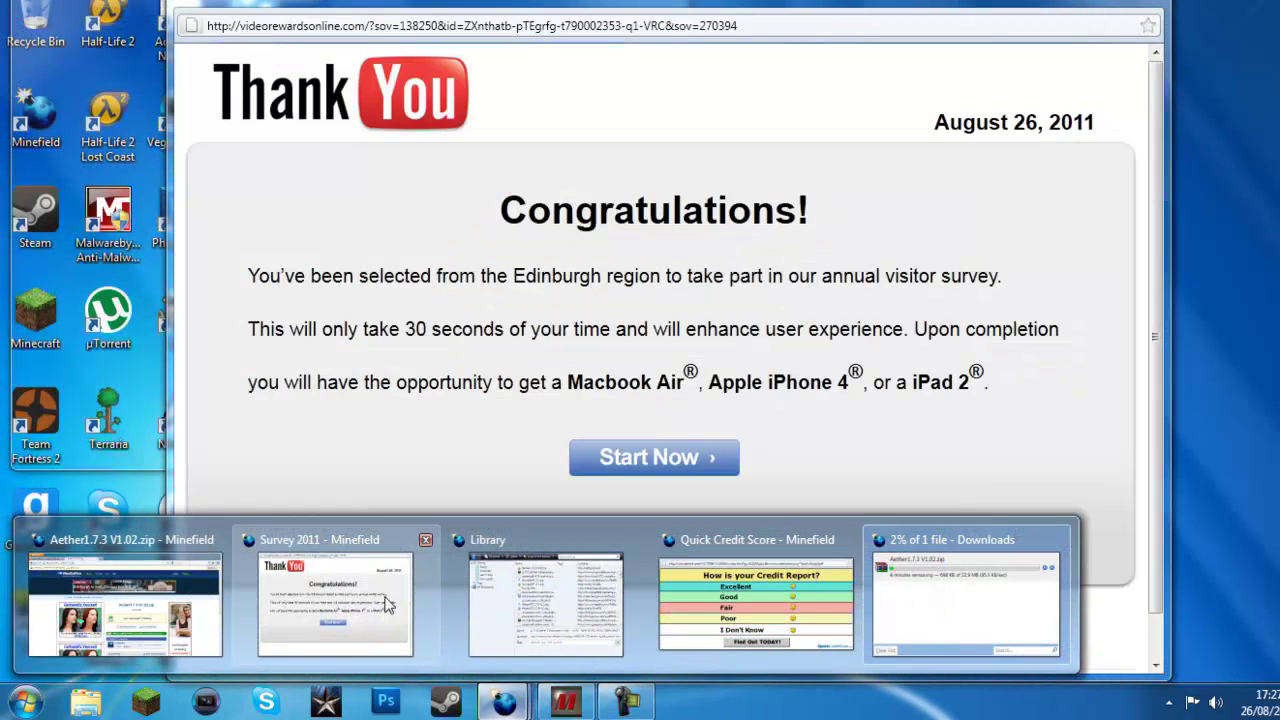
{"action": "left_click", "coordinate": [425, 540]}
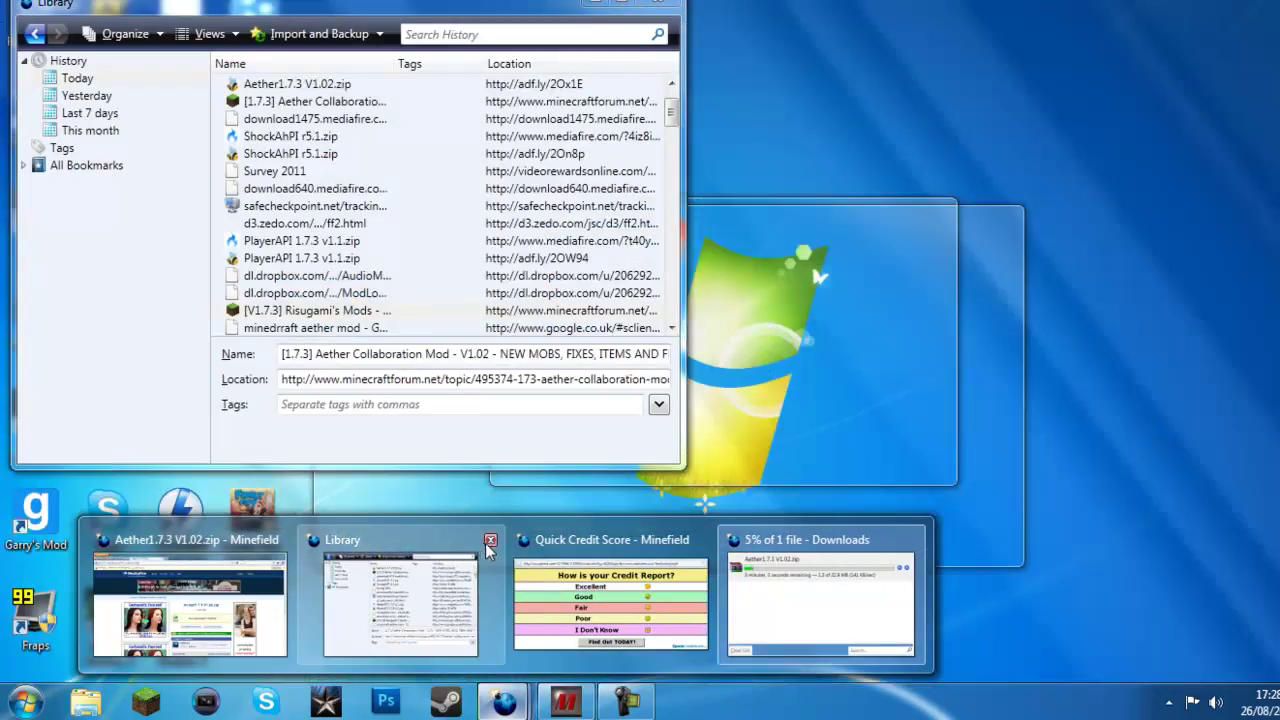
{"action": "left_click", "coordinate": [490, 540]}
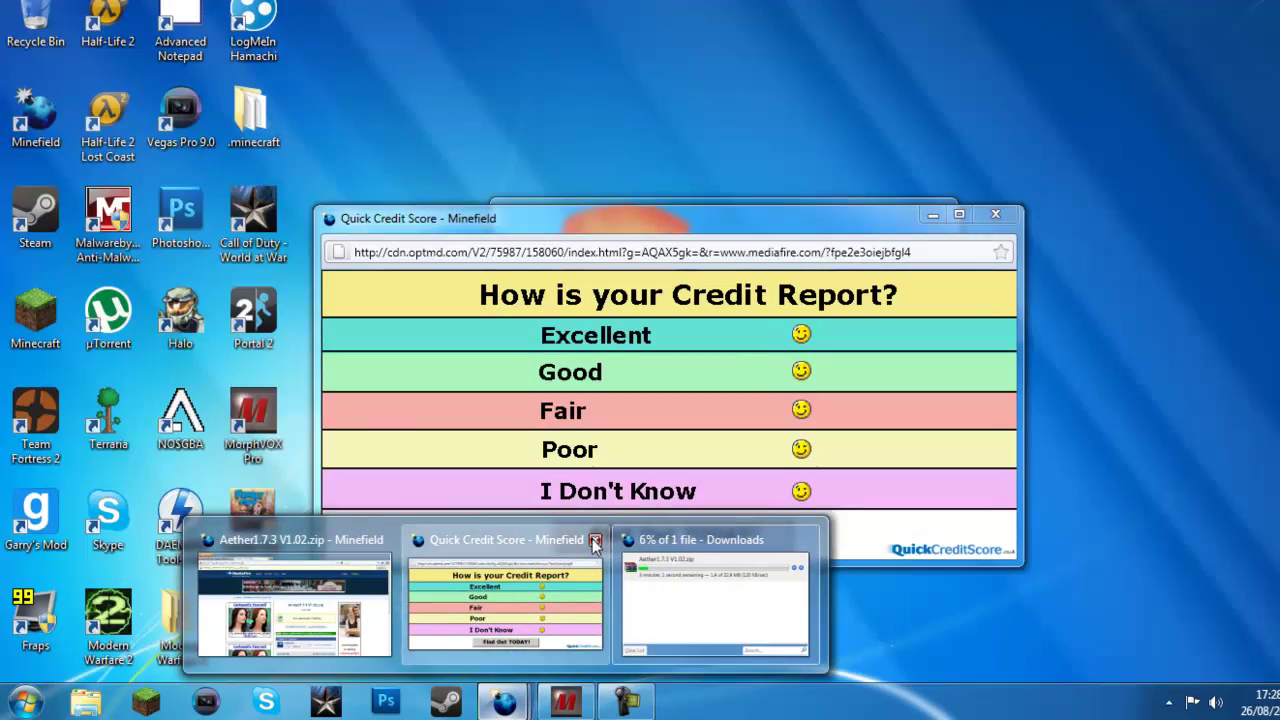
{"action": "left_click", "coordinate": [594, 540]}
{"action": "left_click", "coordinate": [544, 578]}
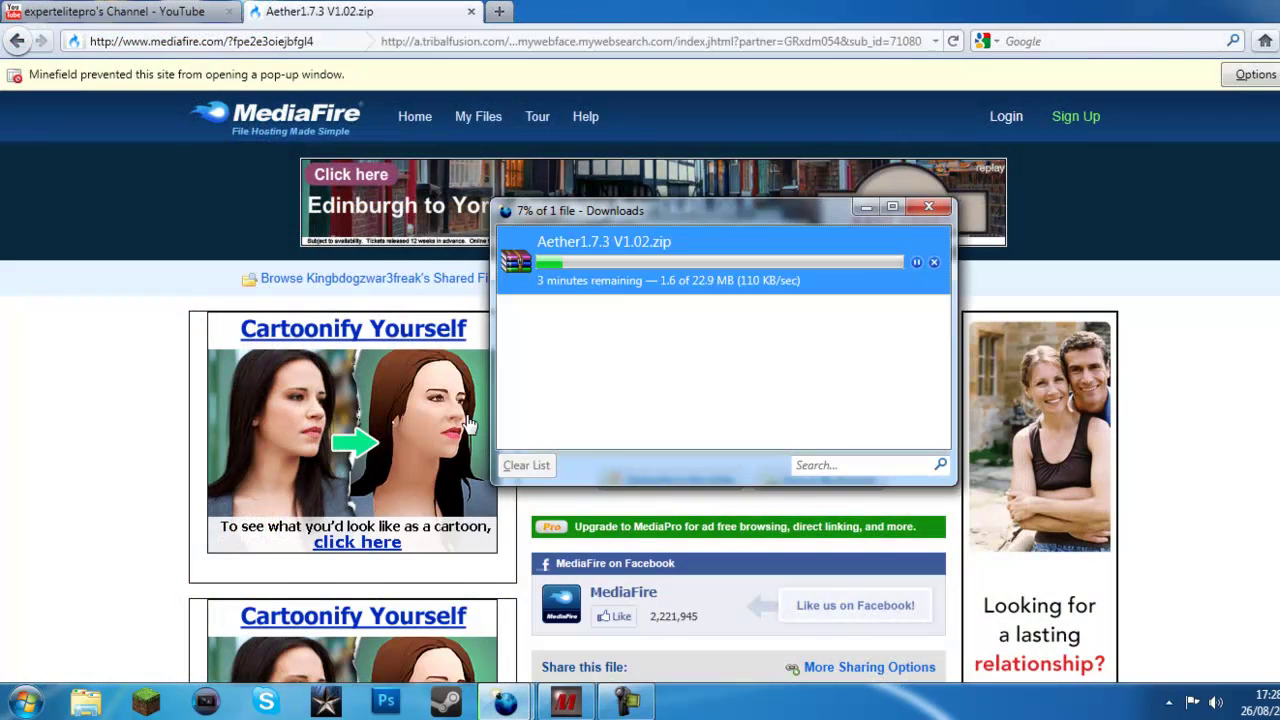
{"action": "left_click", "coordinate": [866, 208]}
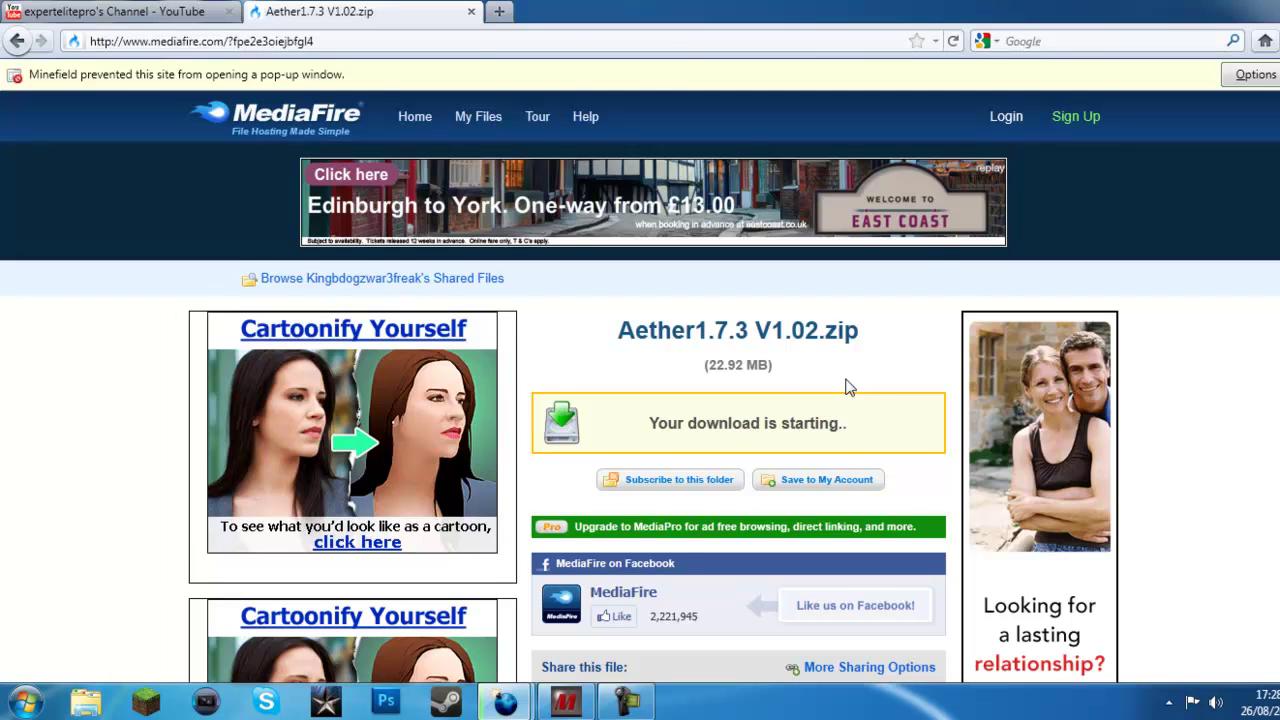
- Clear and close the download list once Aether1.7.3 V1.02.zip is complete, and minimise the browser
{"action": "scroll", "coordinate": [845, 387], "scroll_direction": "down", "scroll_amount": 2}
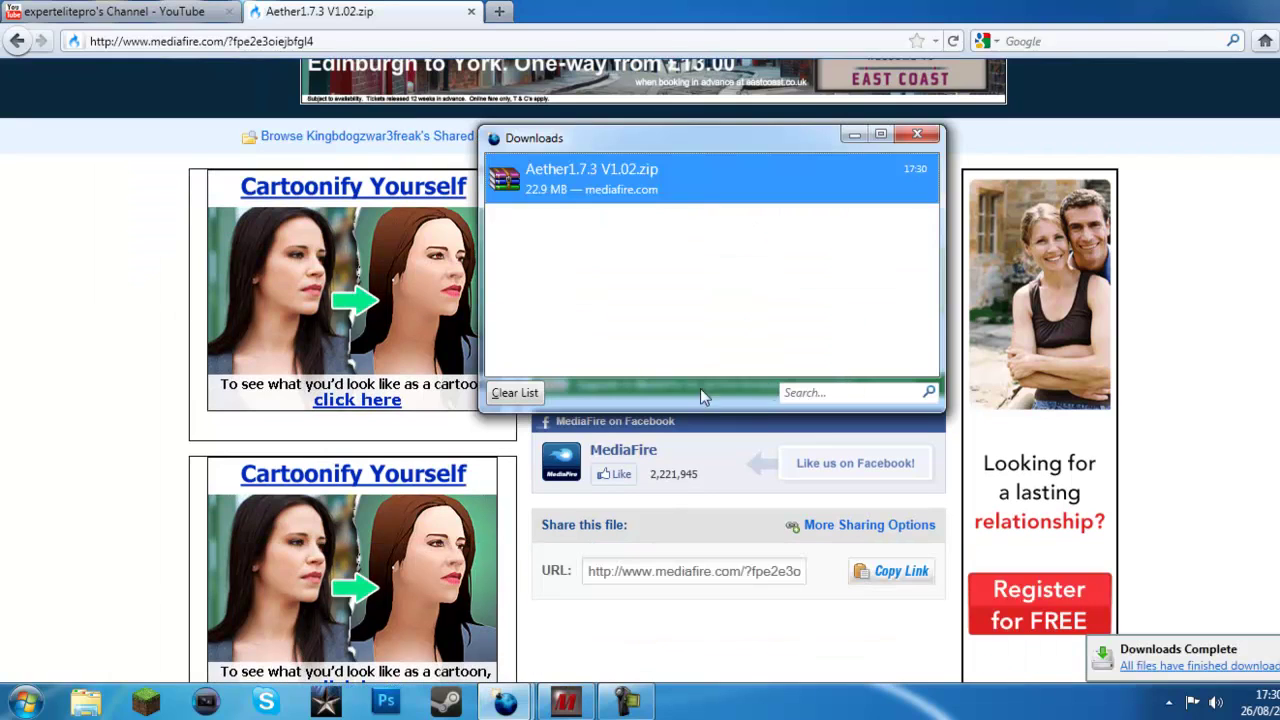
{"action": "left_click", "coordinate": [514, 392]}
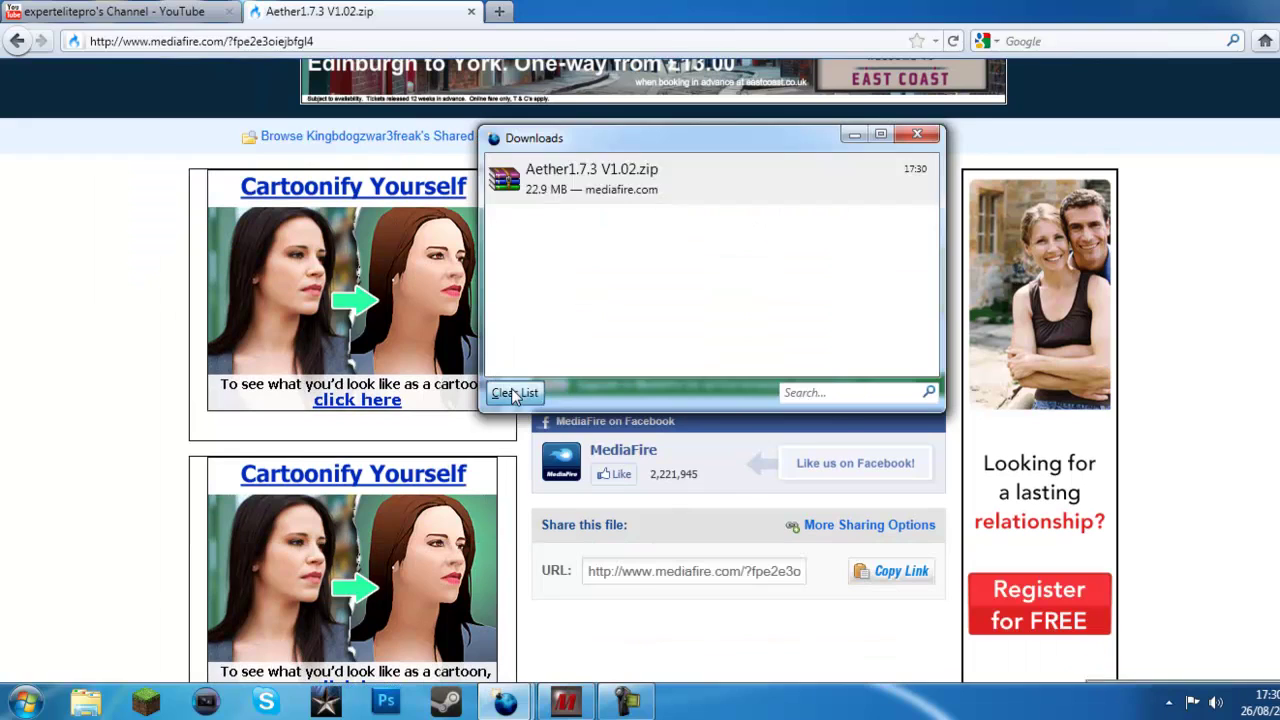
{"action": "left_click", "coordinate": [915, 137]}
{"action": "left_click", "coordinate": [1232, 8]}
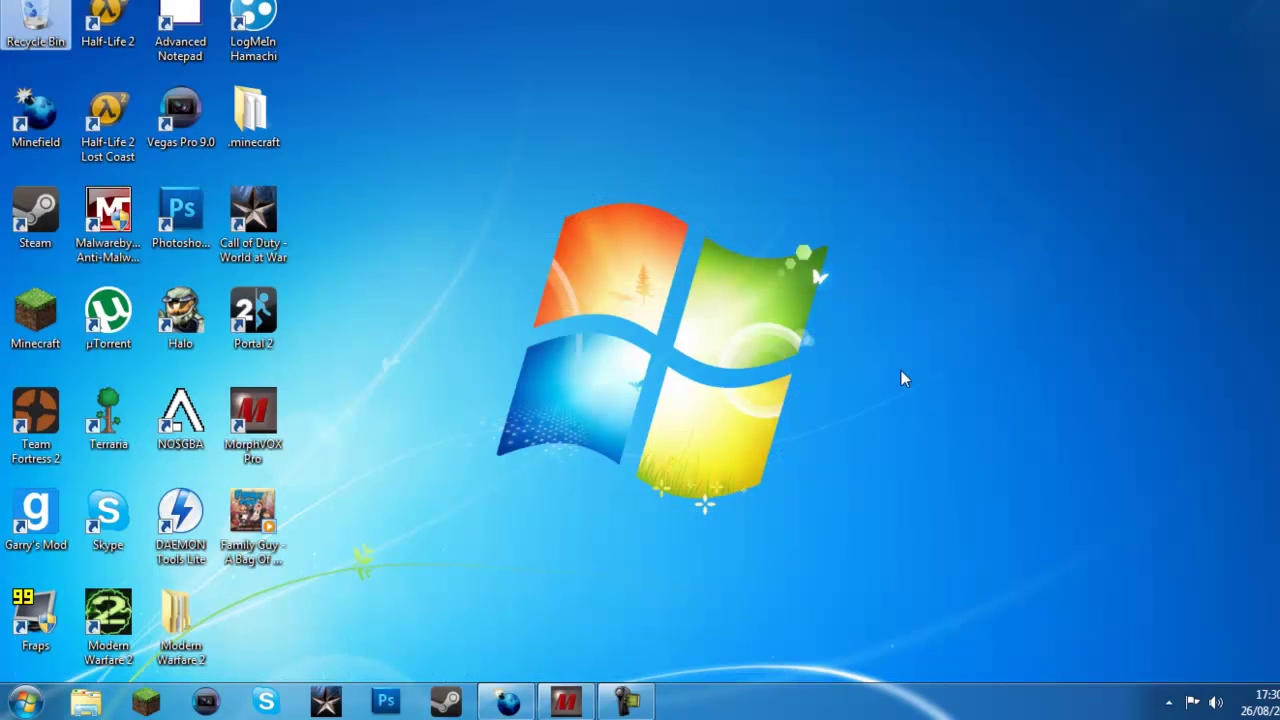
- Open ModLoader.zip from the Downloads folder in WinRAR and minimise its window
{"action": "left_click", "coordinate": [86, 702]}
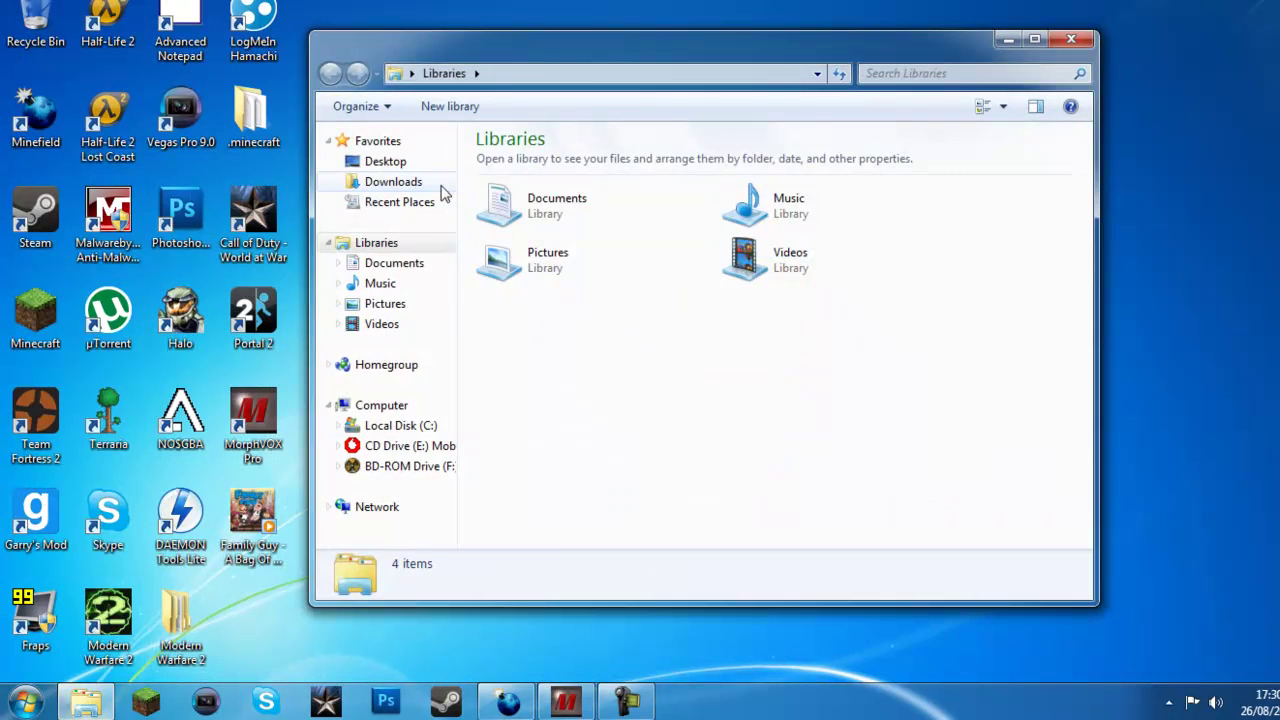
{"action": "left_click", "coordinate": [440, 186]}
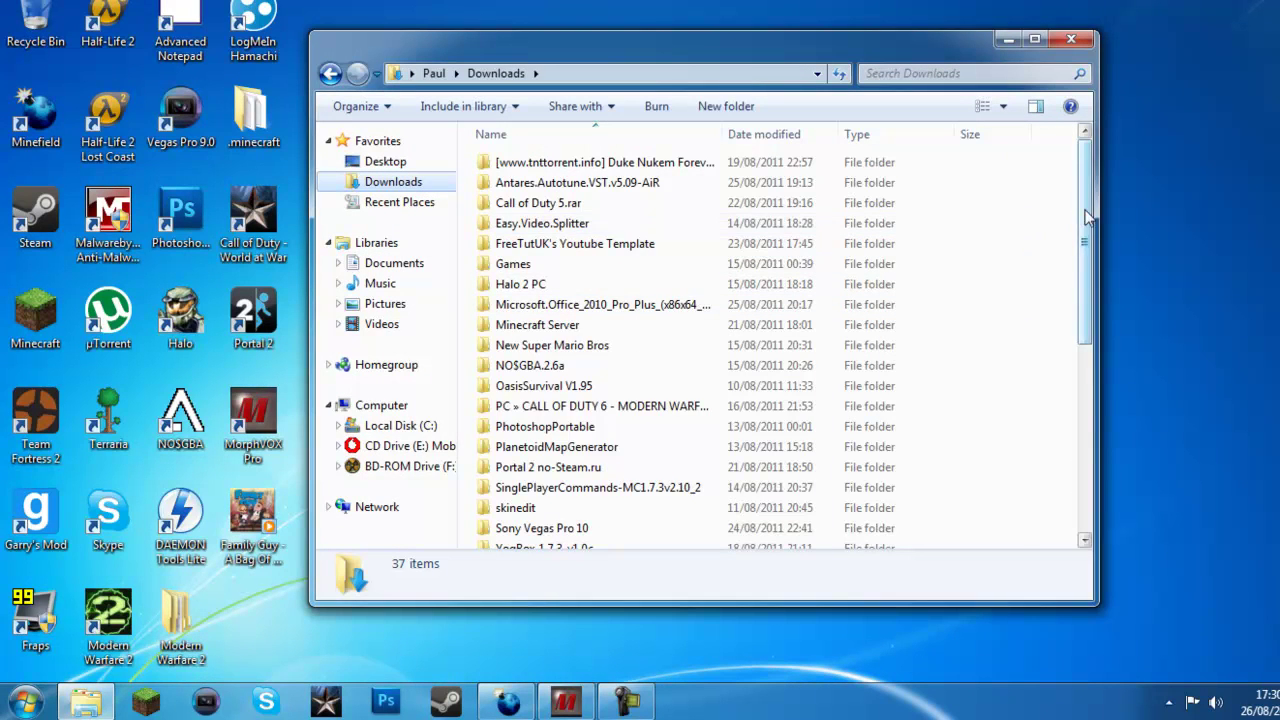
{"action": "left_click_drag", "start_coordinate": [1088, 218], "coordinate": [1082, 420]}
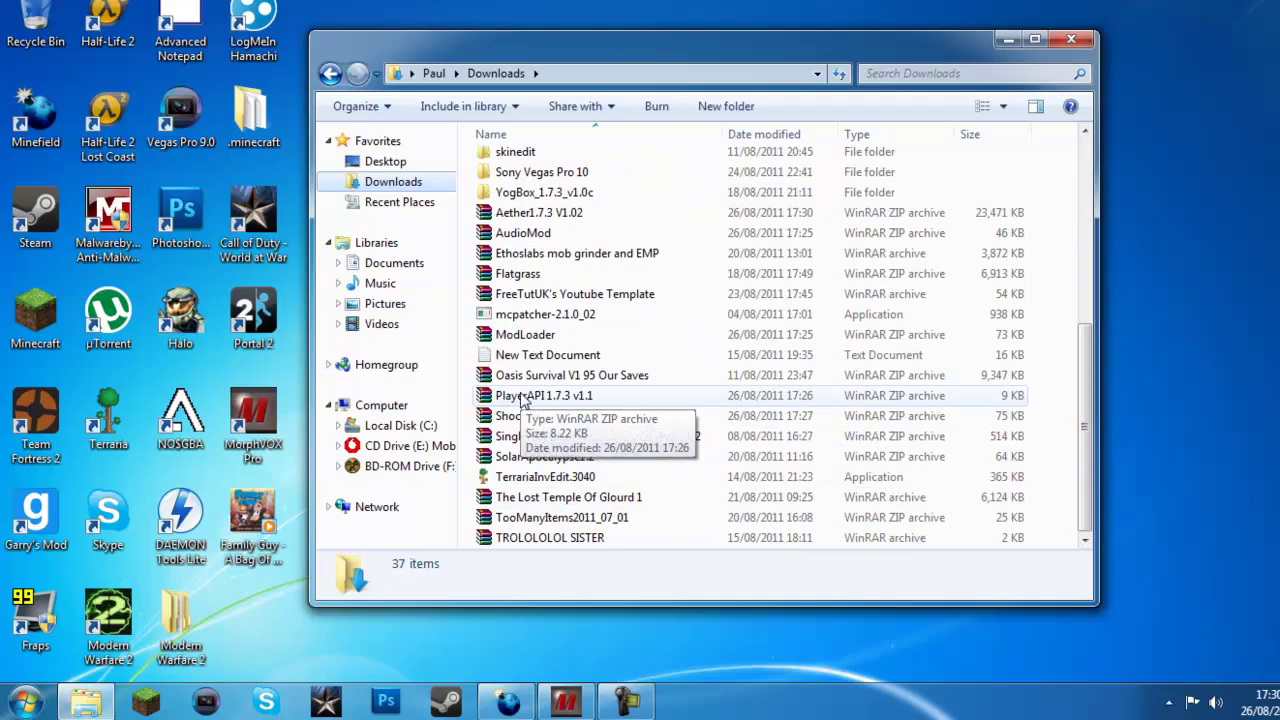
{"action": "double_click", "coordinate": [532, 334]}
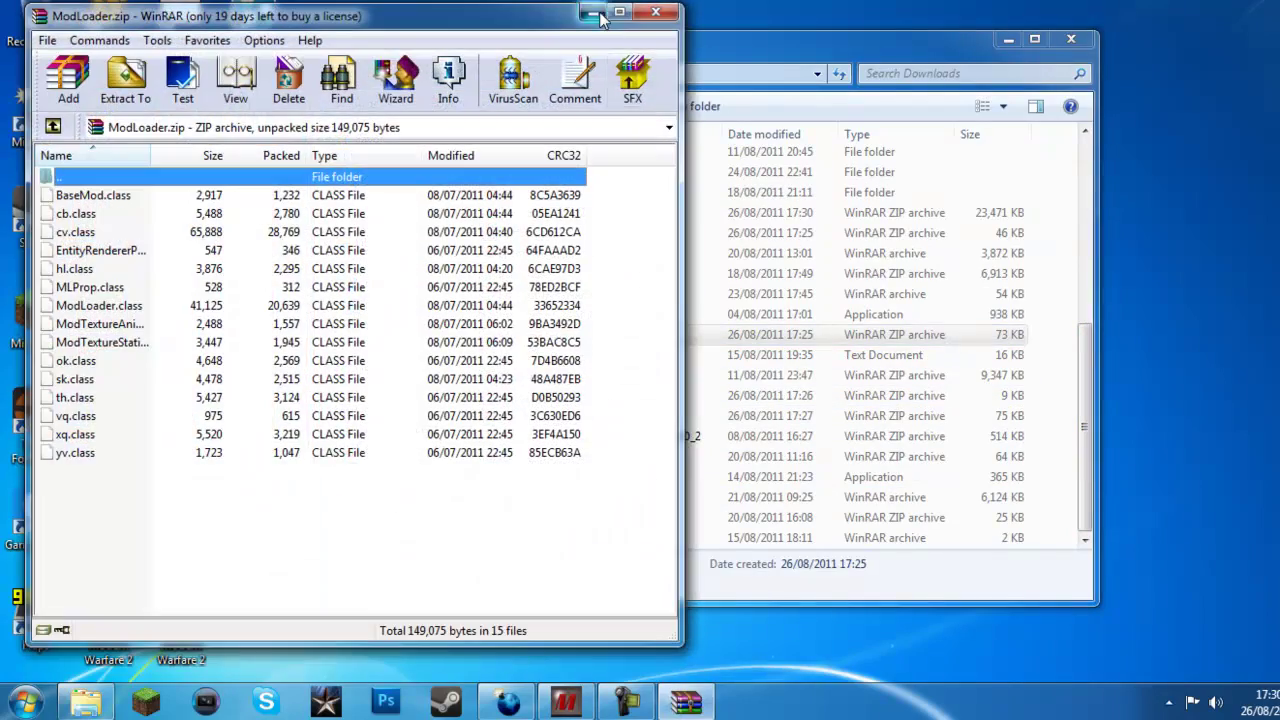
{"action": "left_click", "coordinate": [592, 12]}
- Go to %appdata% in the Explorer window and open the bin folder inside .minecraft
{"action": "left_click", "coordinate": [737, 63]}
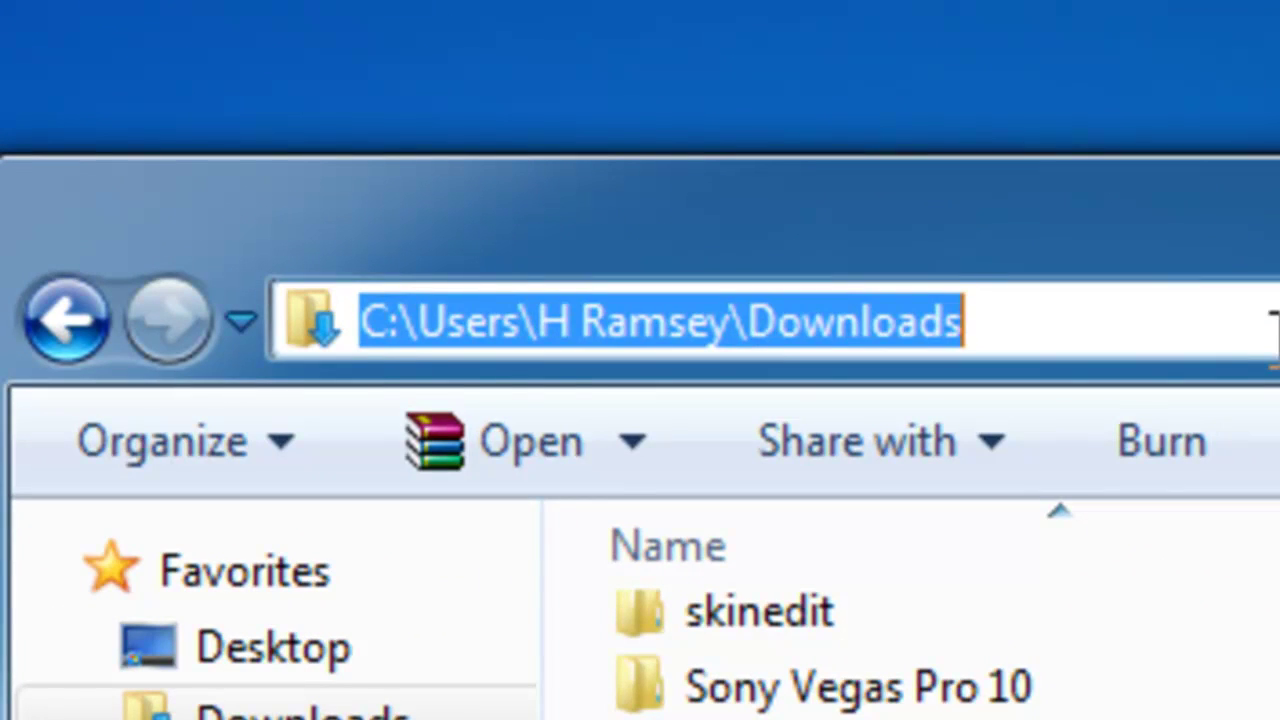
{"action": "type", "text": "%appdata"}
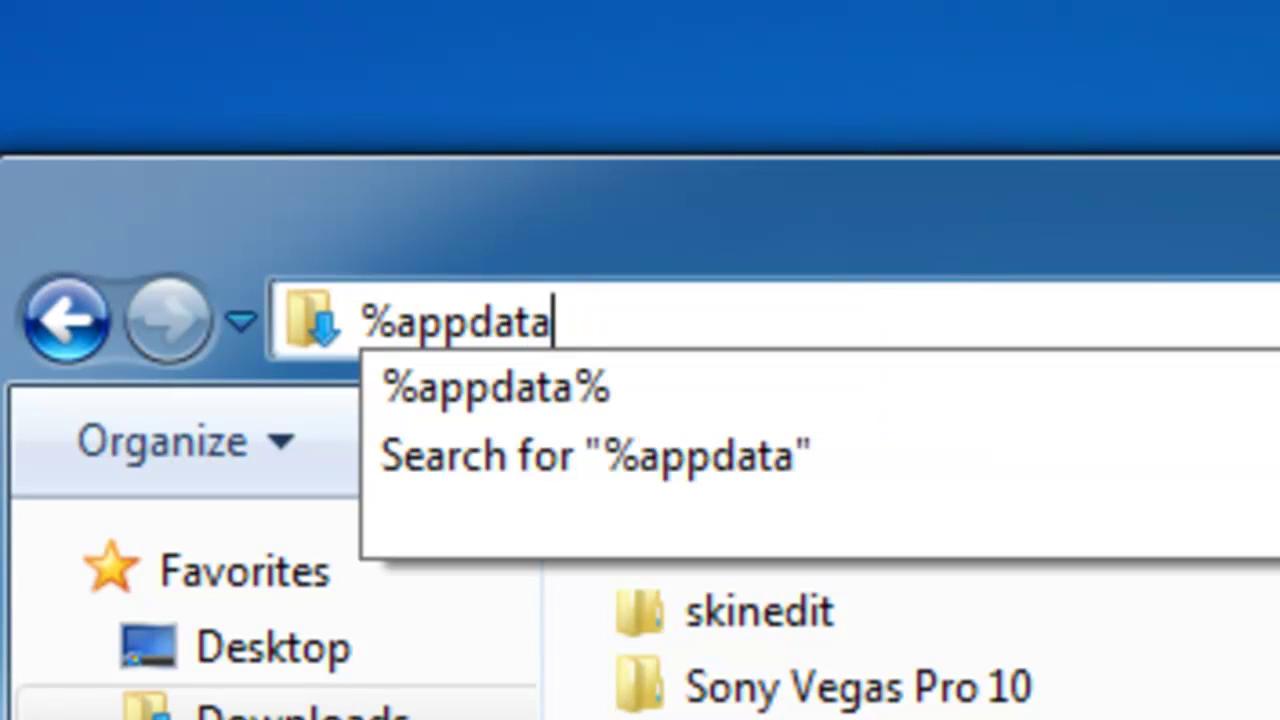
{"action": "type", "text": "%"}
{"action": "key", "text": "Return"}
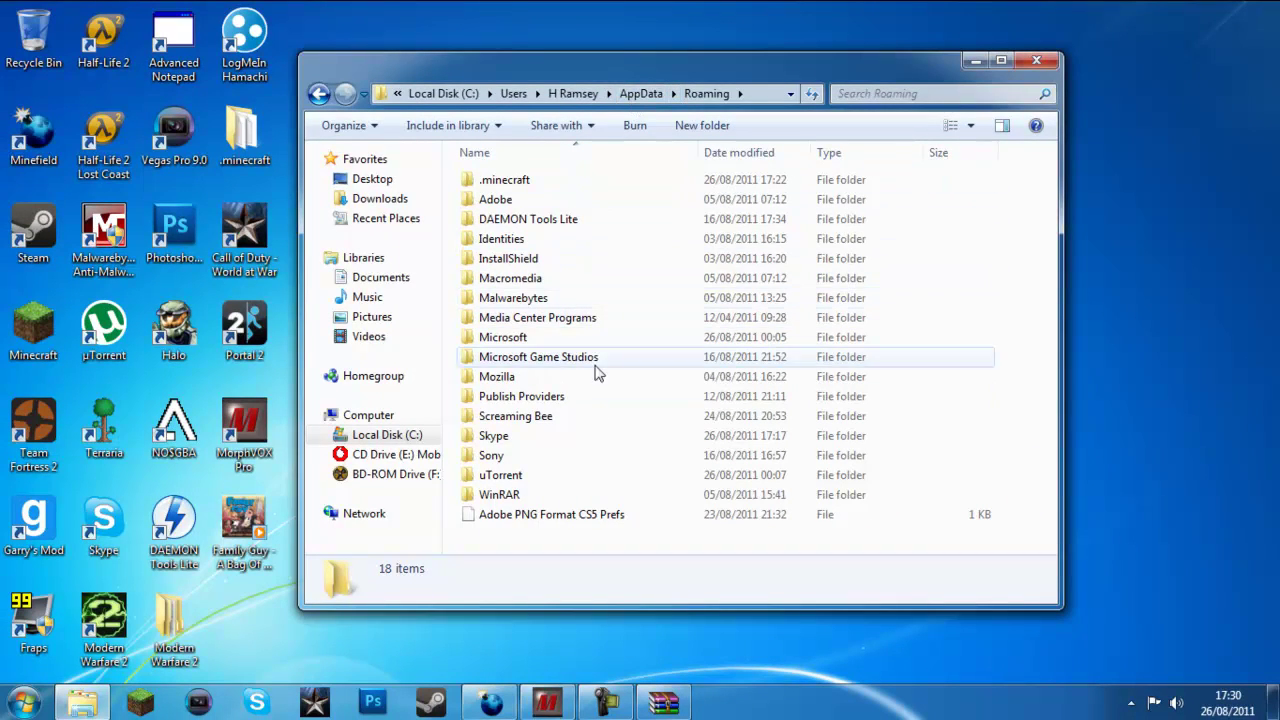
{"action": "double_click", "coordinate": [570, 180]}
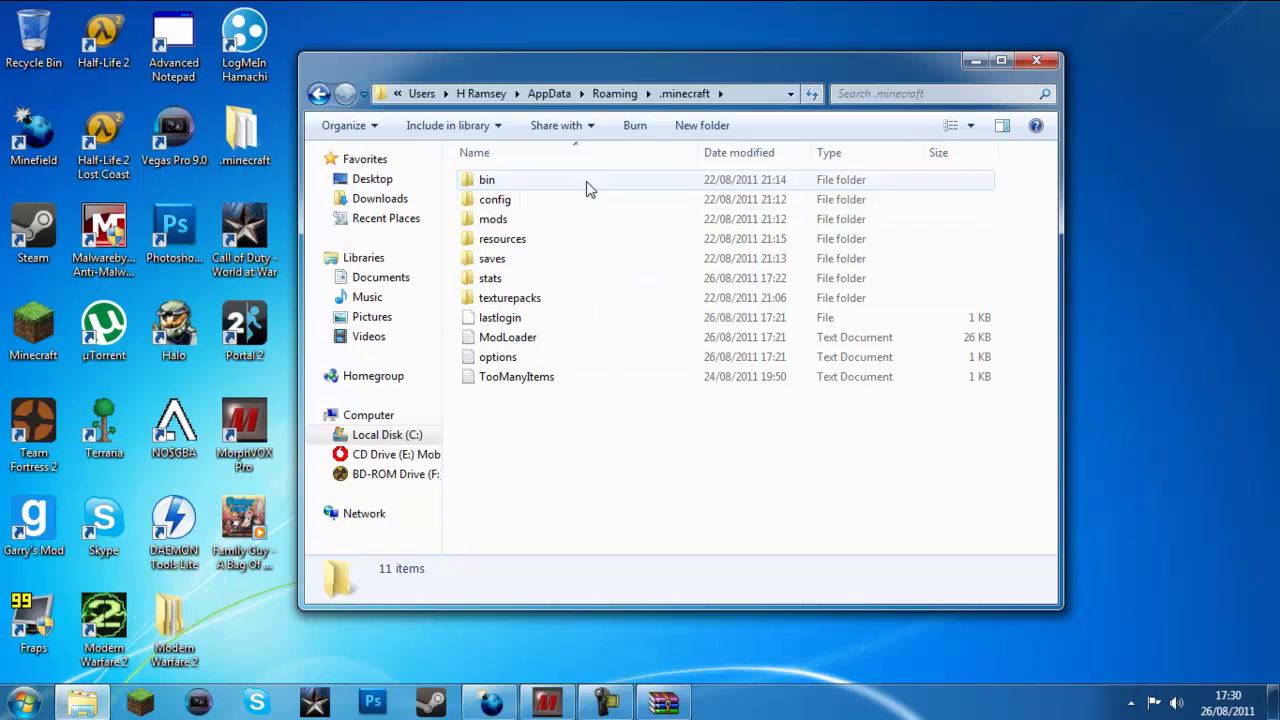
{"action": "double_click", "coordinate": [587, 187]}
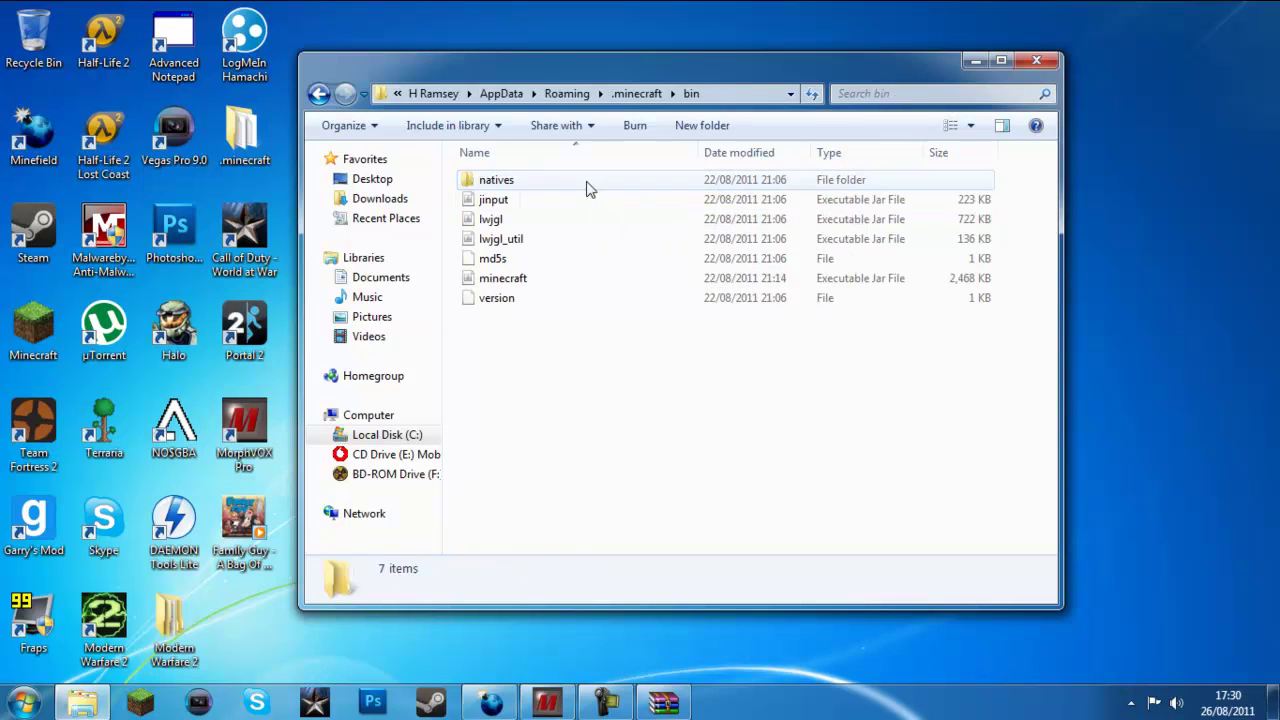
- Open the minecraft jar file from the bin folder with WinRAR archiver
{"action": "right_click", "coordinate": [511, 287]}
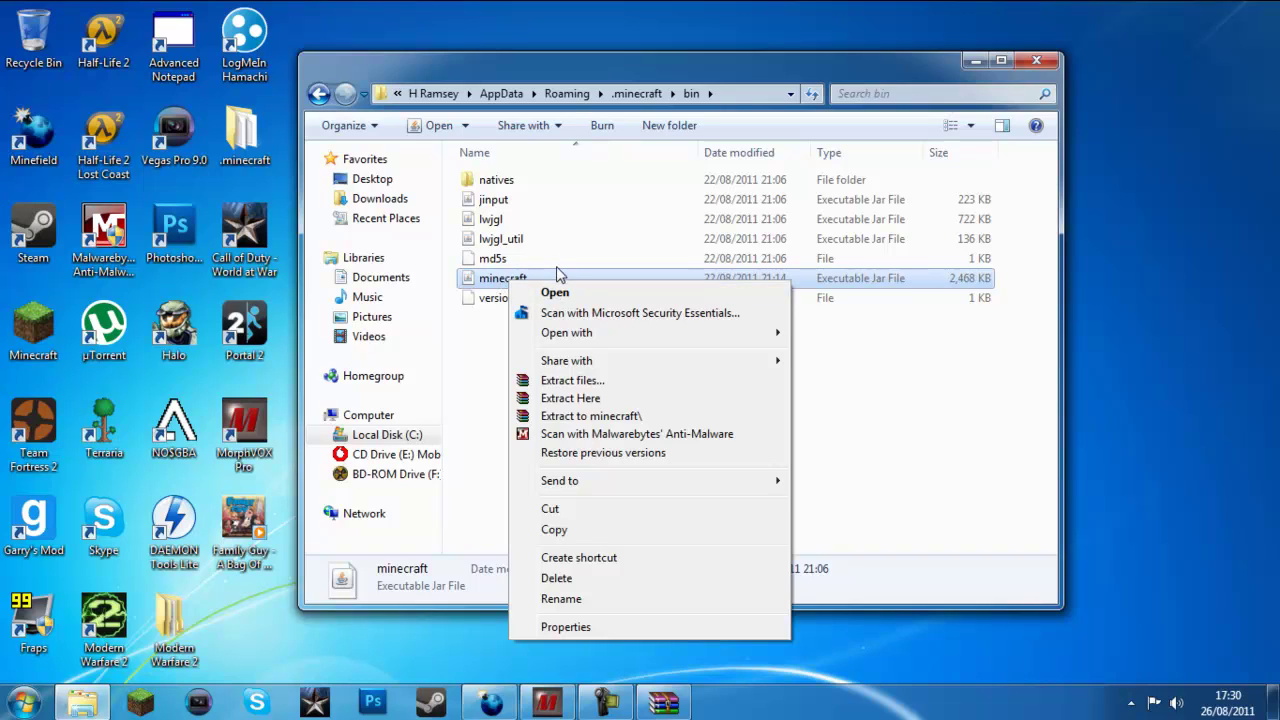
{"action": "mouse_move", "coordinate": [592, 332]}
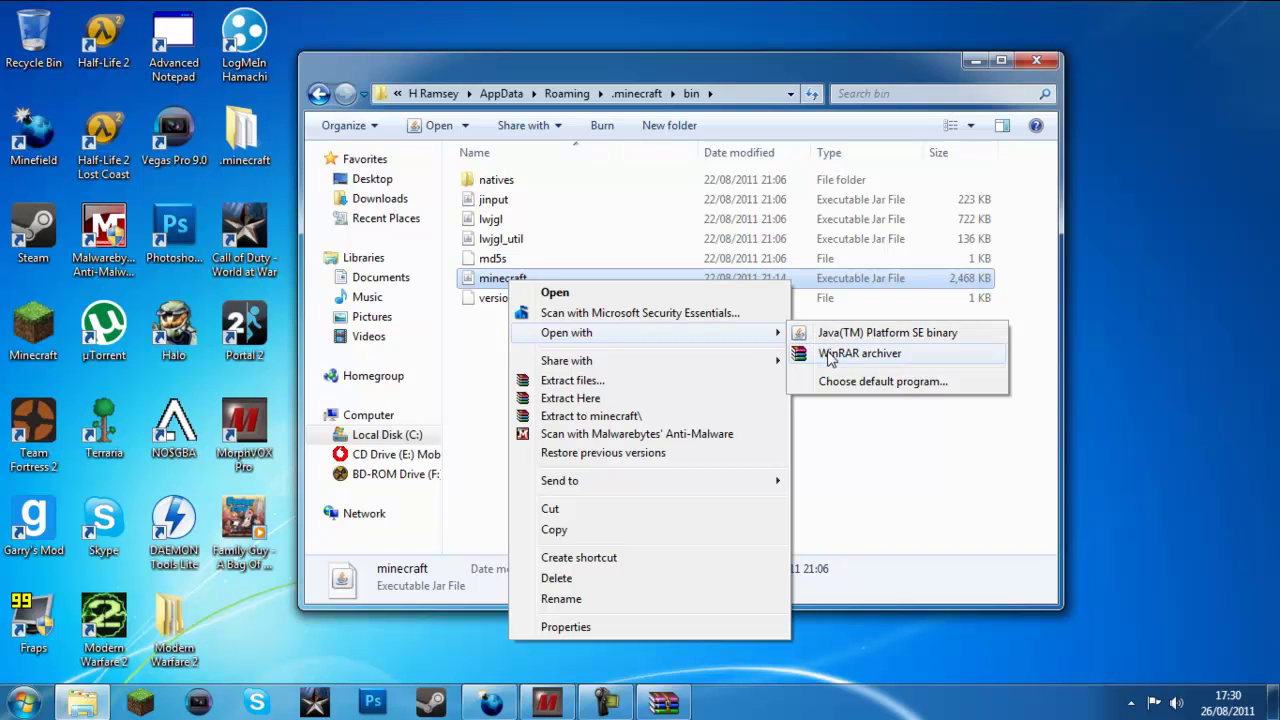
{"action": "left_click", "coordinate": [829, 355]}
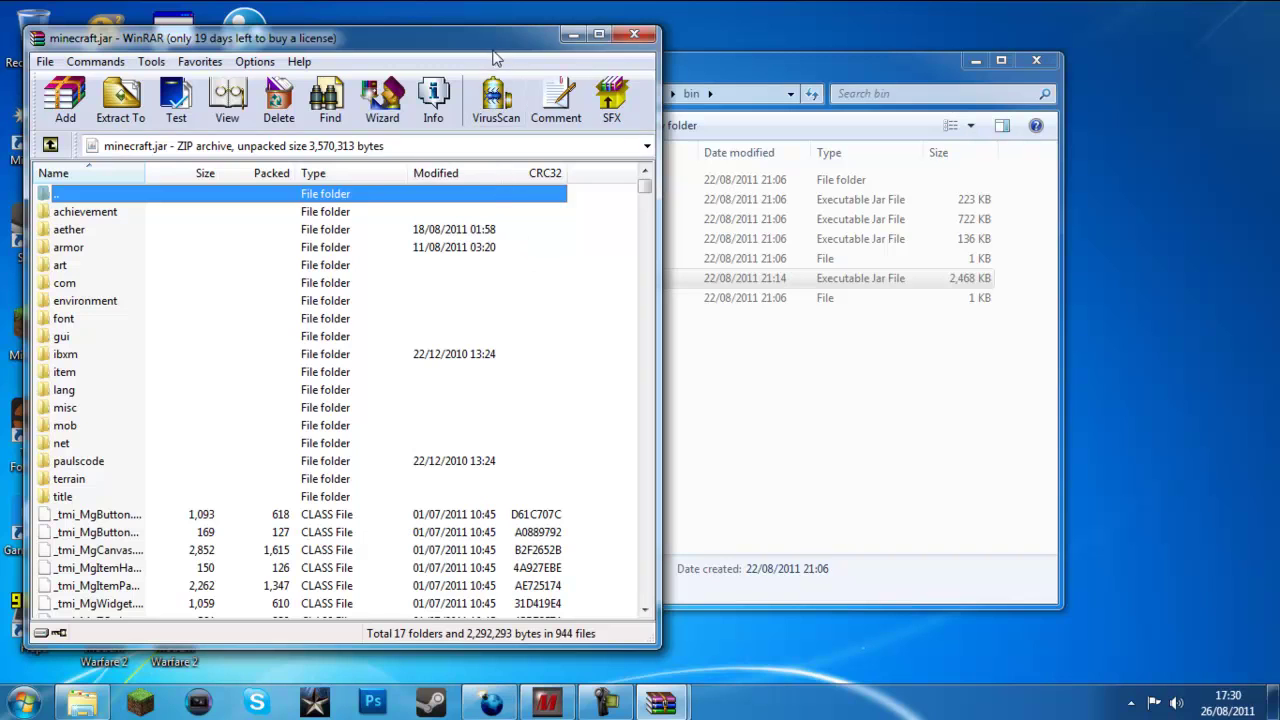
- Arrange the minecraft.jar and ModLoader.zip windows side by side, with minecraft.jar on the left
{"action": "left_click_drag", "start_coordinate": [471, 55], "coordinate": [448, 32]}
{"action": "mouse_move", "coordinate": [663, 706]}
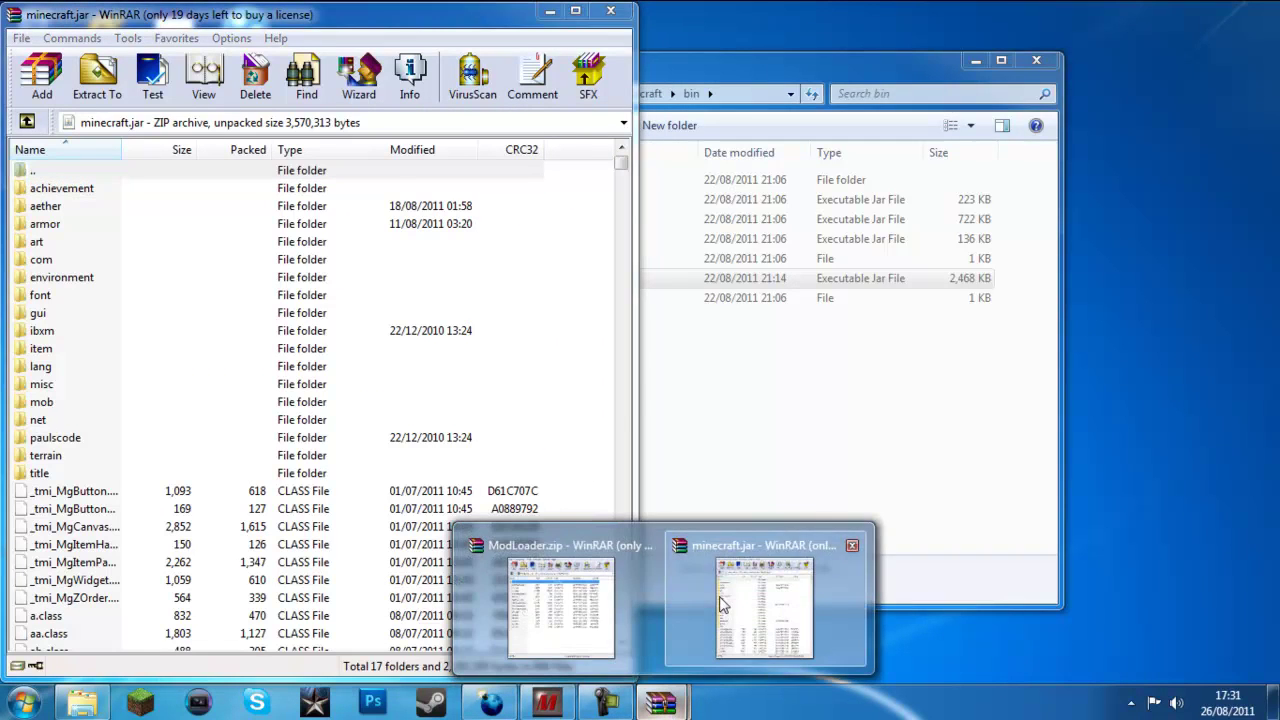
{"action": "left_click", "coordinate": [745, 610]}
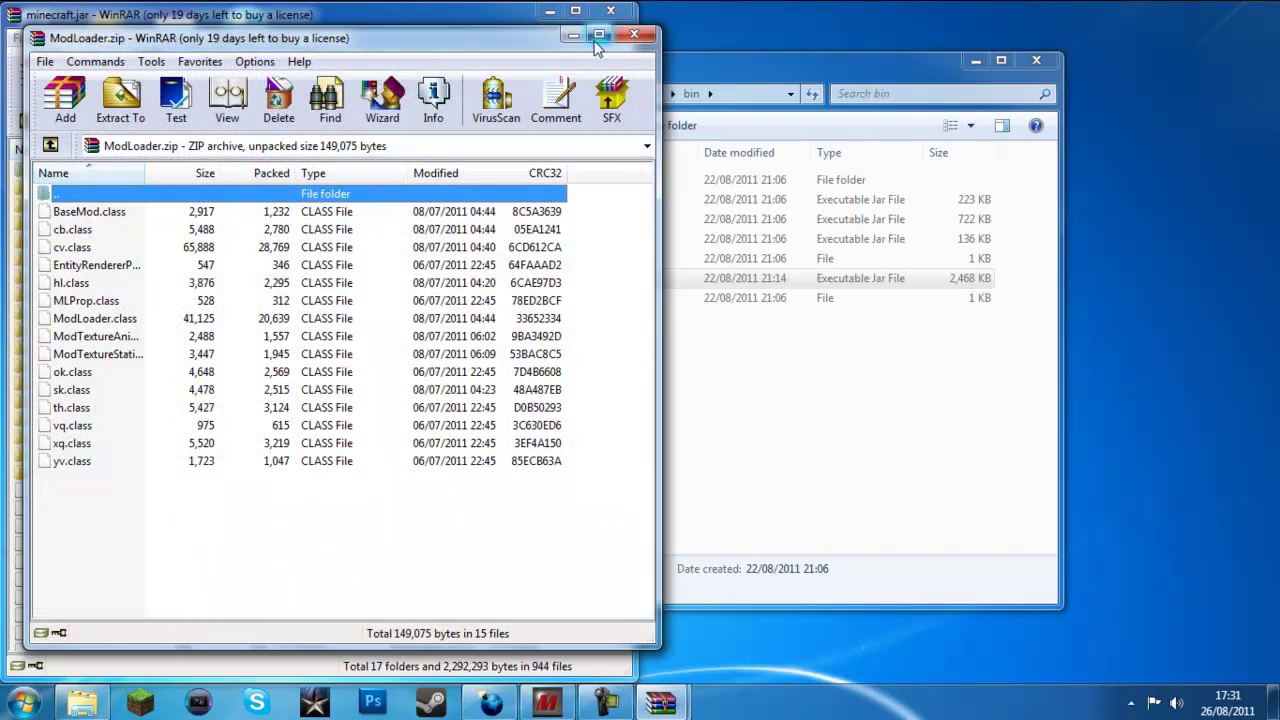
{"action": "left_click_drag", "start_coordinate": [560, 37], "coordinate": [1279, 200]}
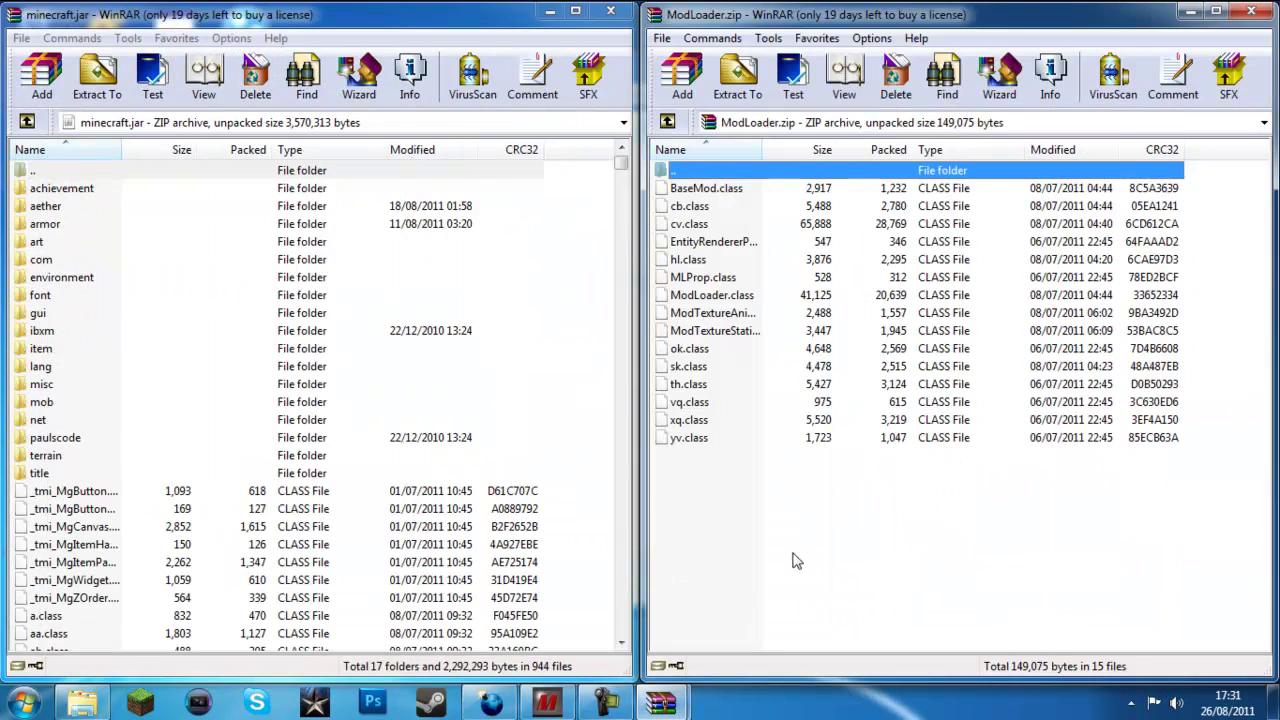
- Add all class files from ModLoader.zip to minecraft.jar and return the ModLoader archive window to the Downloads folder
{"action": "left_click_drag", "start_coordinate": [792, 561], "coordinate": [653, 190]}
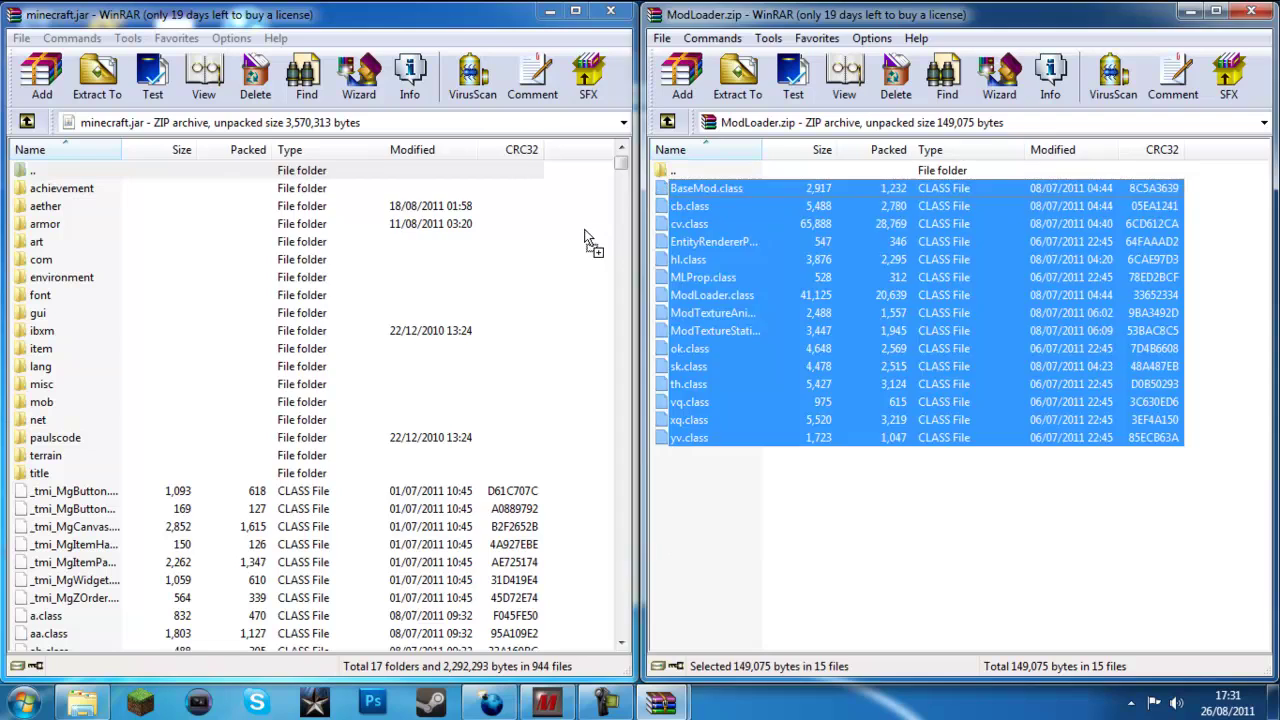
{"action": "left_click_drag", "start_coordinate": [585, 240], "coordinate": [587, 238]}
{"action": "left_click", "coordinate": [325, 510]}
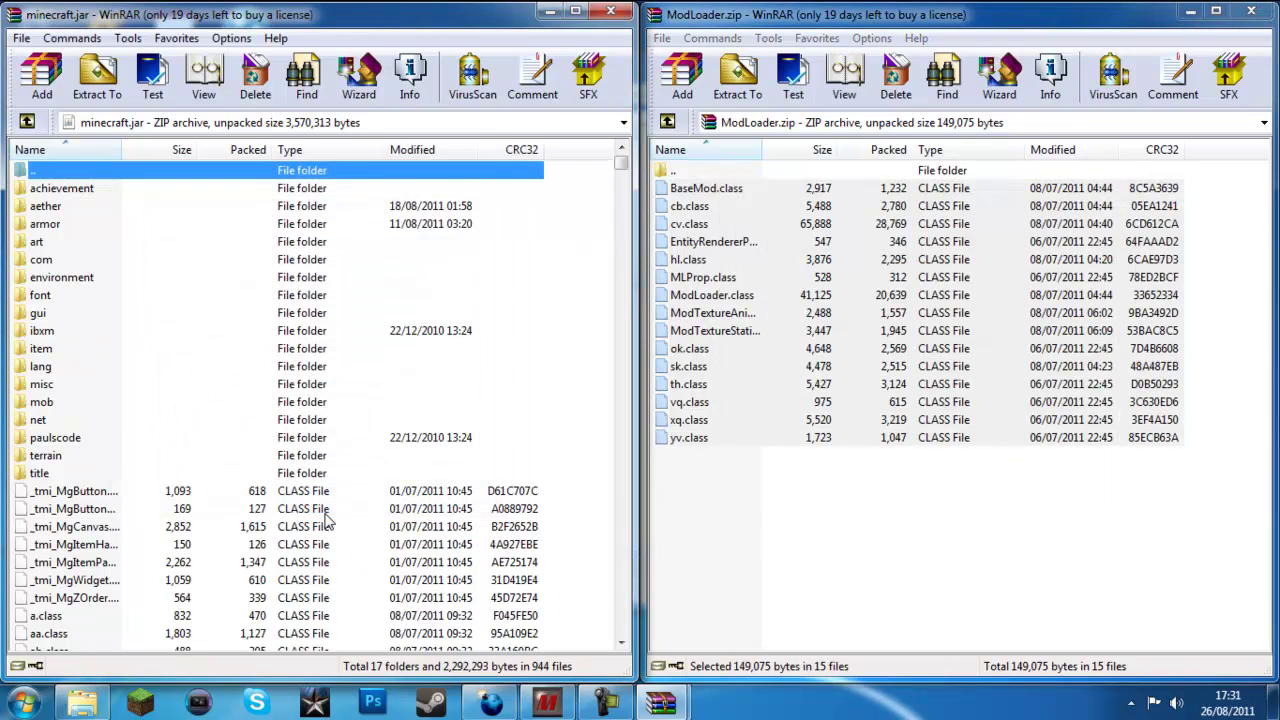
{"action": "double_click", "coordinate": [684, 172]}
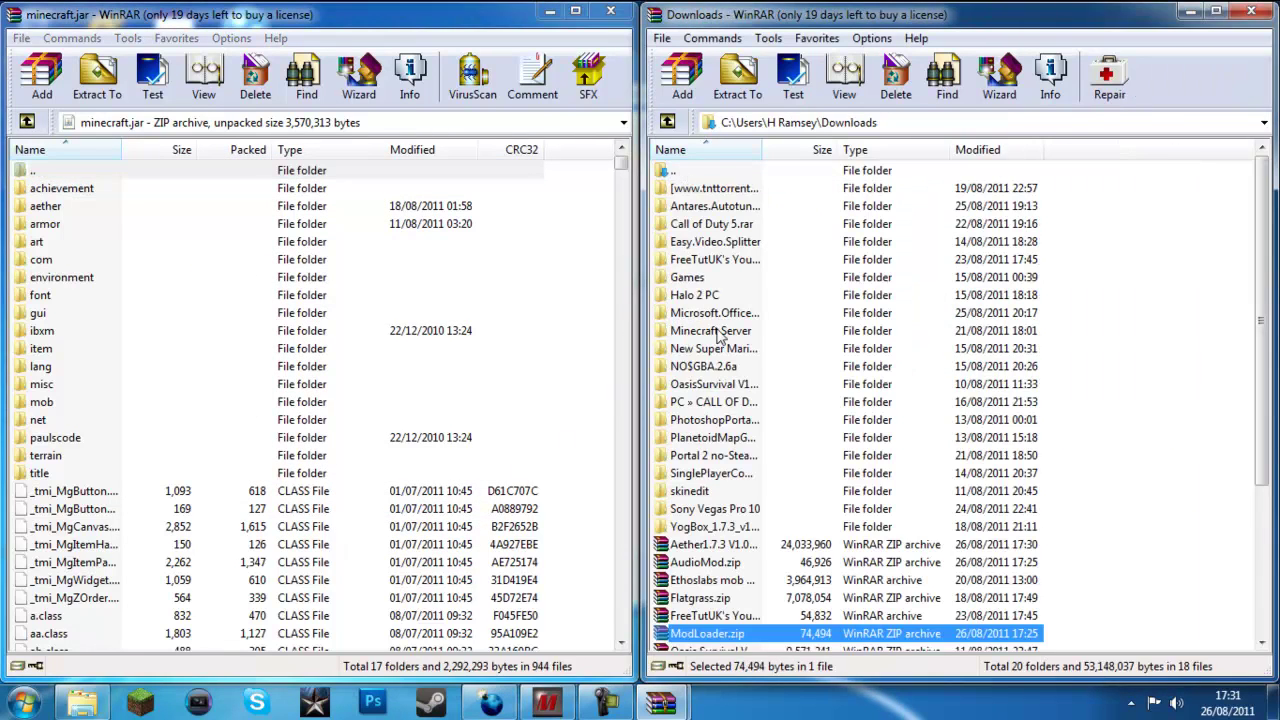
- Add the ibxm and paulscode folders and yo.class from AudioMod.zip to minecraft.jar and return the AudioMod window to Downloads
{"action": "double_click", "coordinate": [700, 565]}
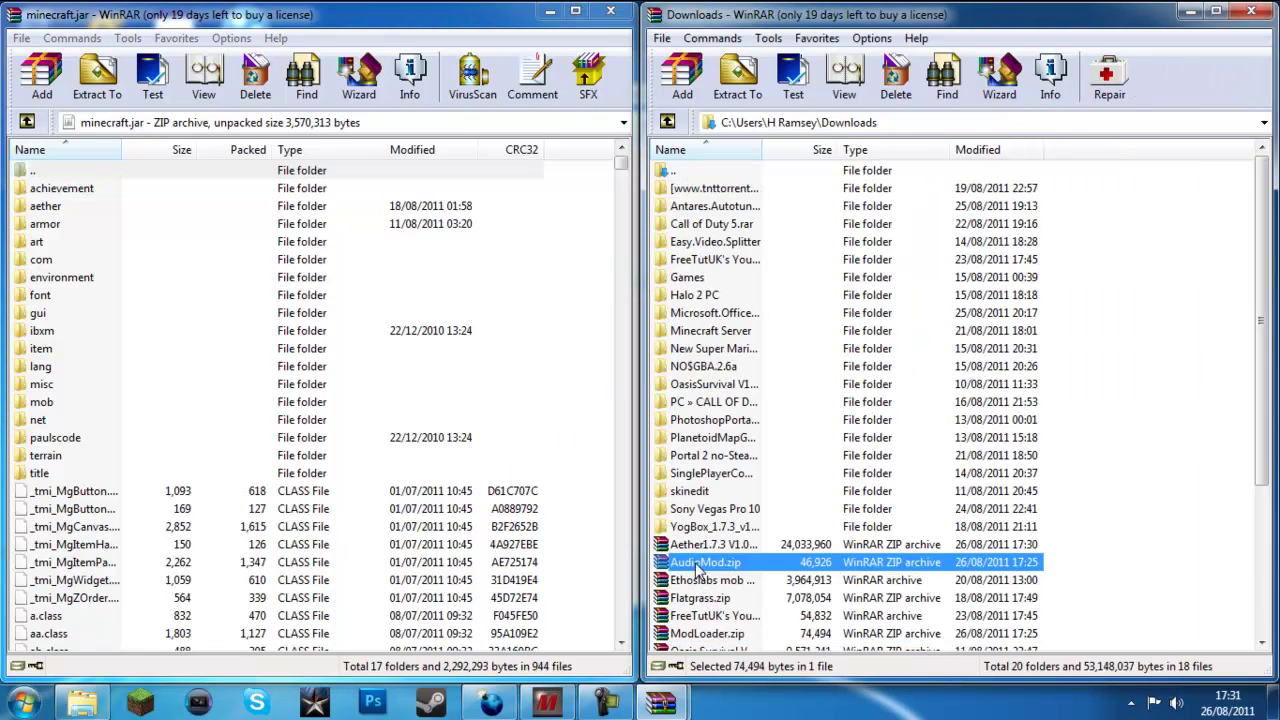
{"action": "left_click_drag", "start_coordinate": [806, 566], "coordinate": [585, 248]}
{"action": "left_click", "coordinate": [312, 508]}
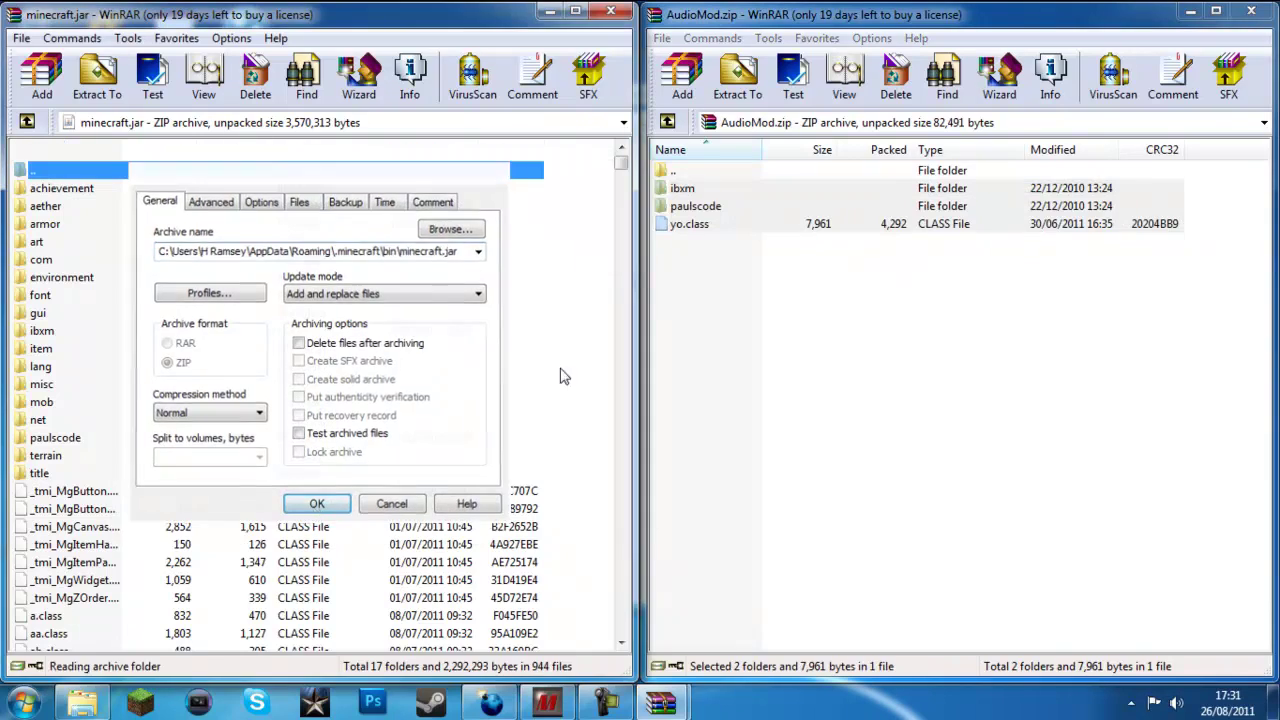
{"action": "double_click", "coordinate": [685, 175]}
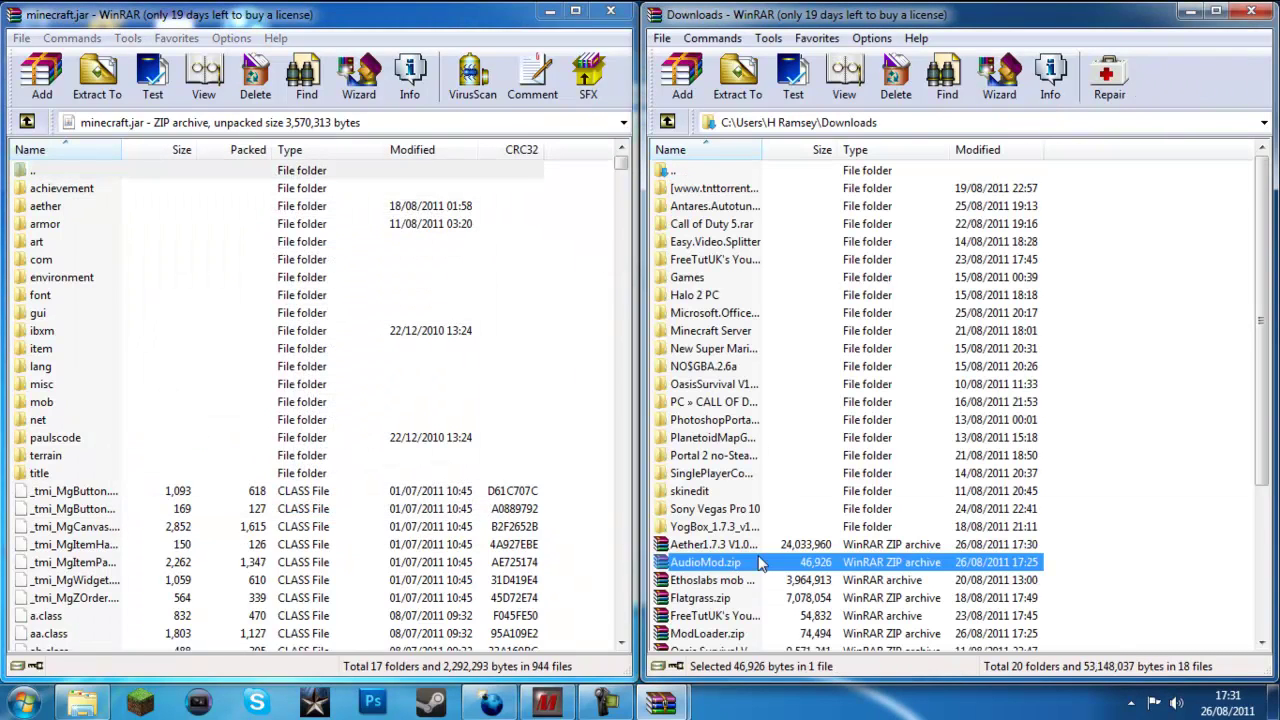
- Add all three class files from PlayerAPI 1.7.3 v1.1.zip to minecraft.jar and return the PlayerAPI archive window to Downloads
{"action": "scroll", "coordinate": [766, 560], "scroll_direction": "down", "scroll_amount": 2}
{"action": "scroll", "coordinate": [764, 538], "scroll_direction": "down", "scroll_amount": 1}
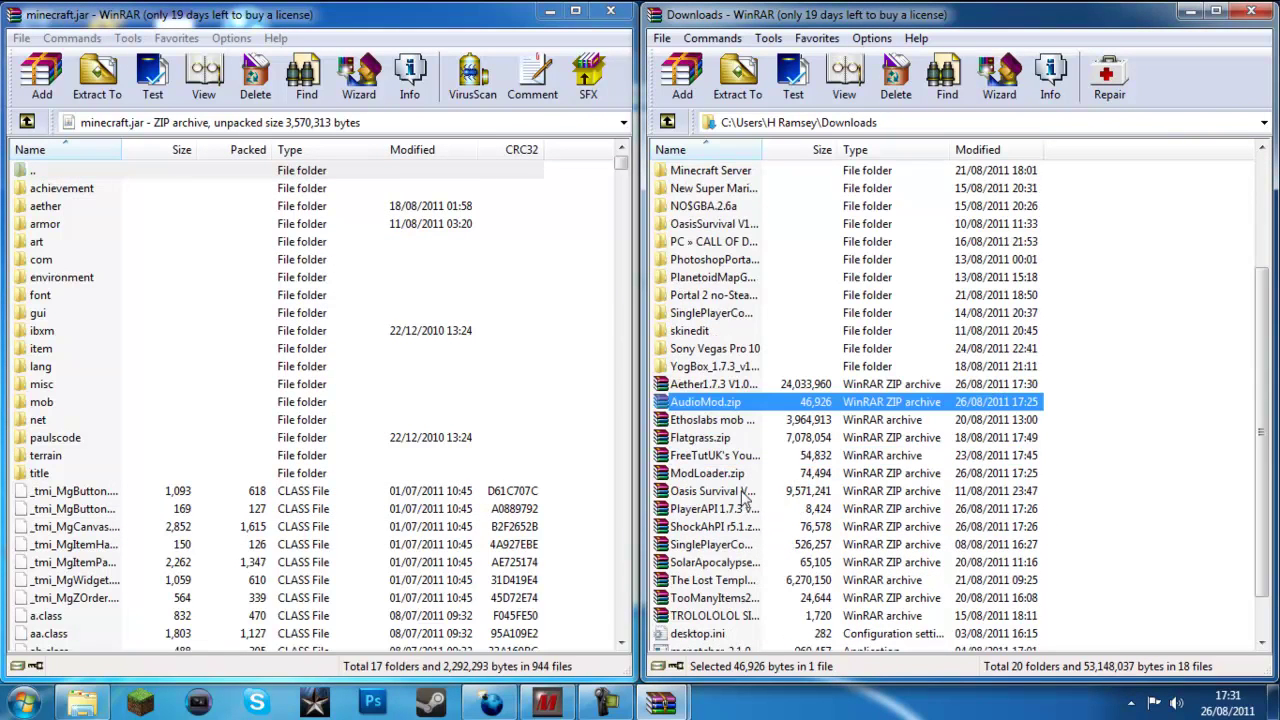
{"action": "double_click", "coordinate": [735, 509]}
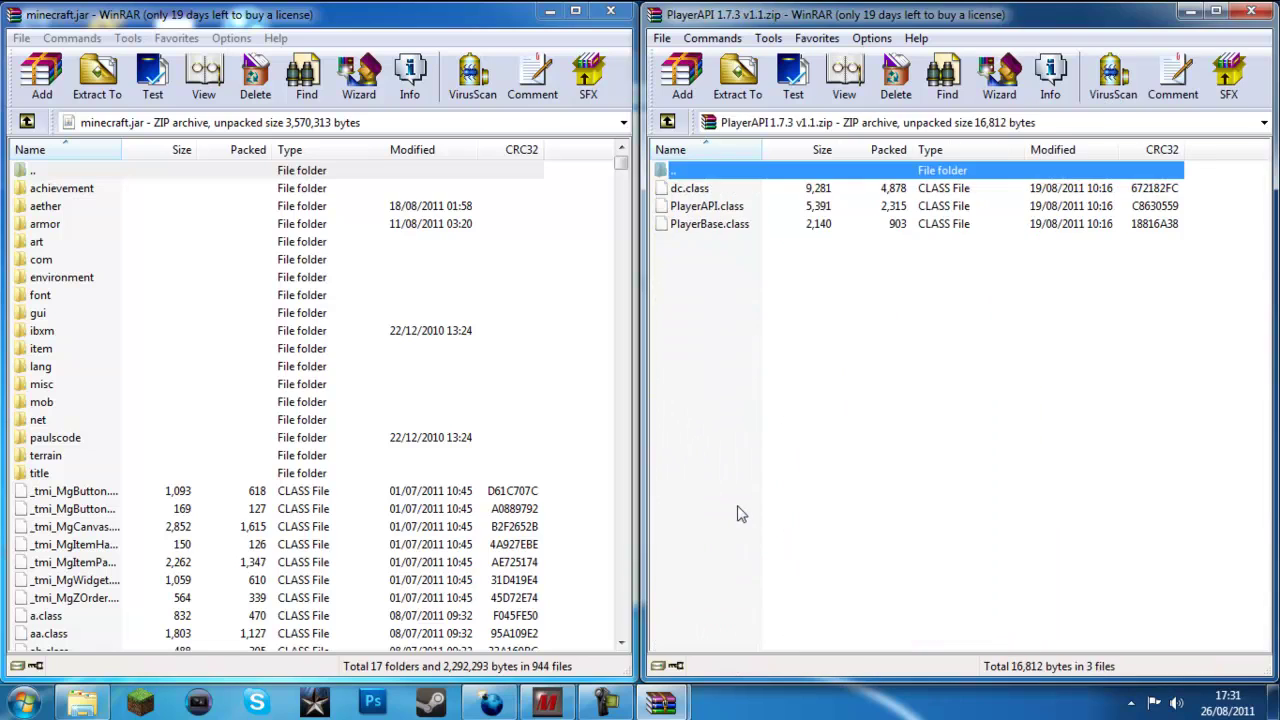
{"action": "left_click_drag", "start_coordinate": [668, 320], "coordinate": [560, 220]}
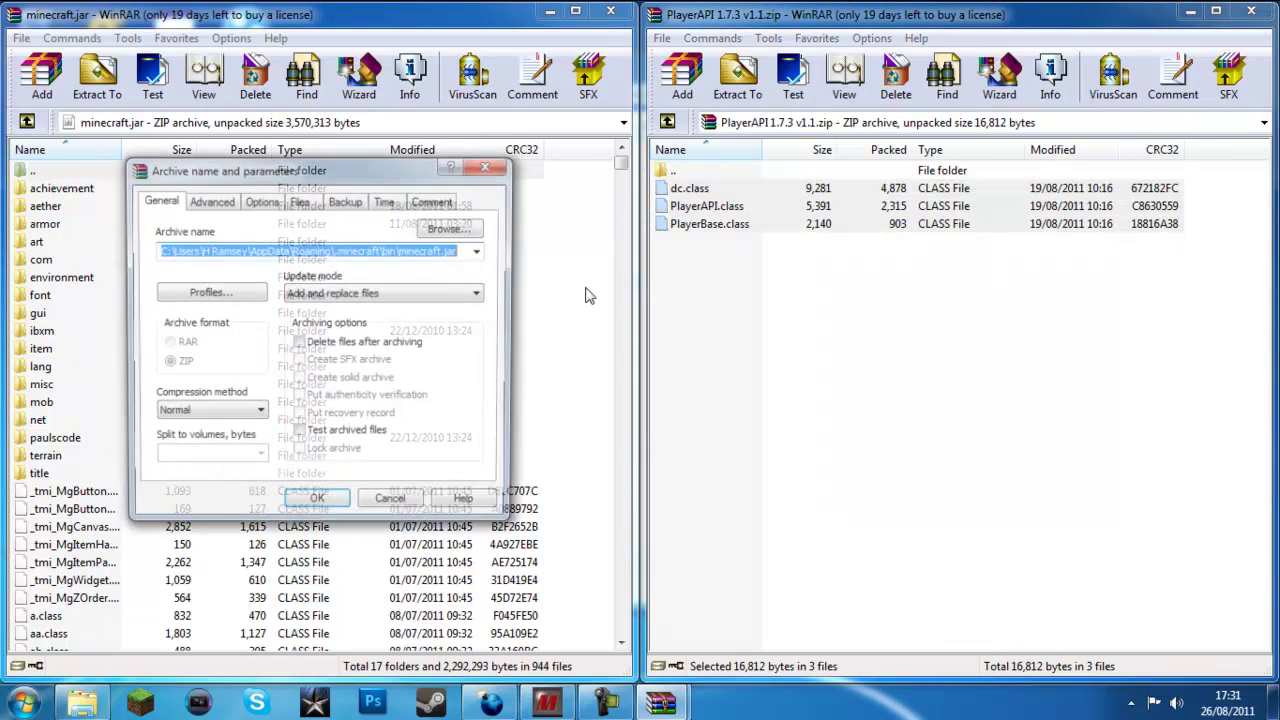
{"action": "left_click", "coordinate": [335, 488]}
{"action": "double_click", "coordinate": [672, 172]}
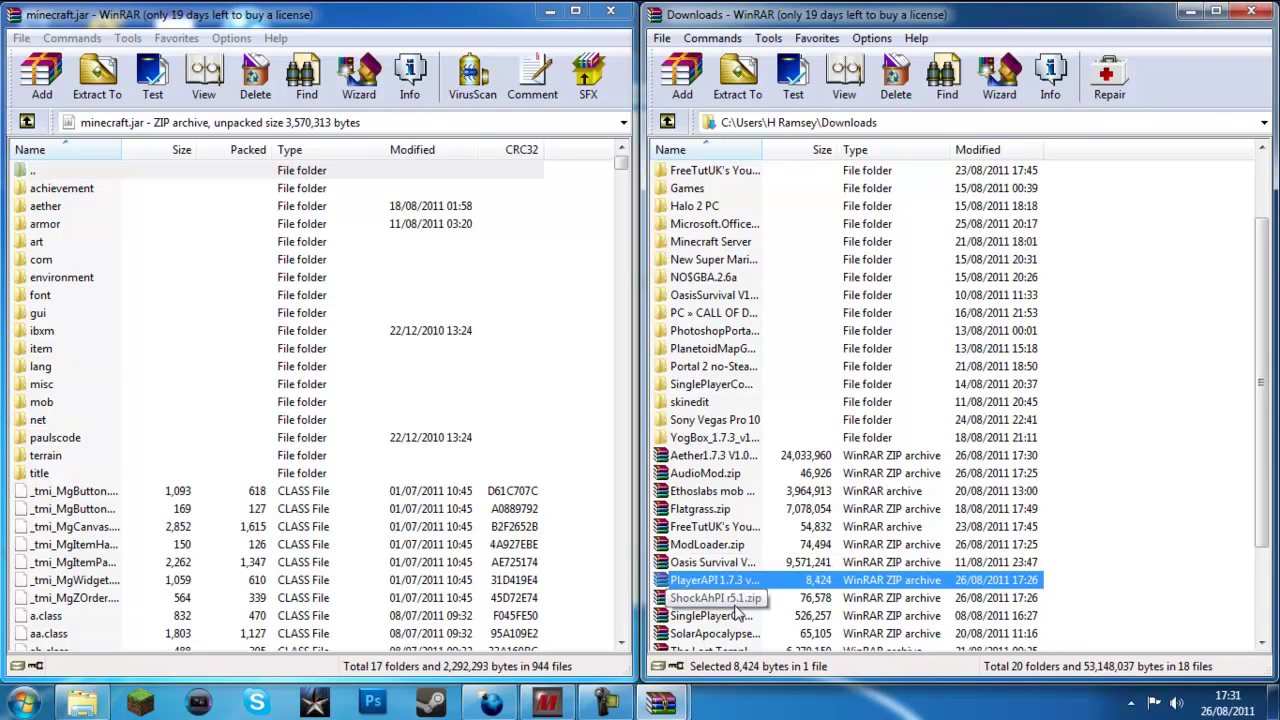
- Add all class files from the bin folder of ShockAhPI r5.1.zip to minecraft.jar and return that archive window to Downloads
{"action": "double_click", "coordinate": [737, 600]}
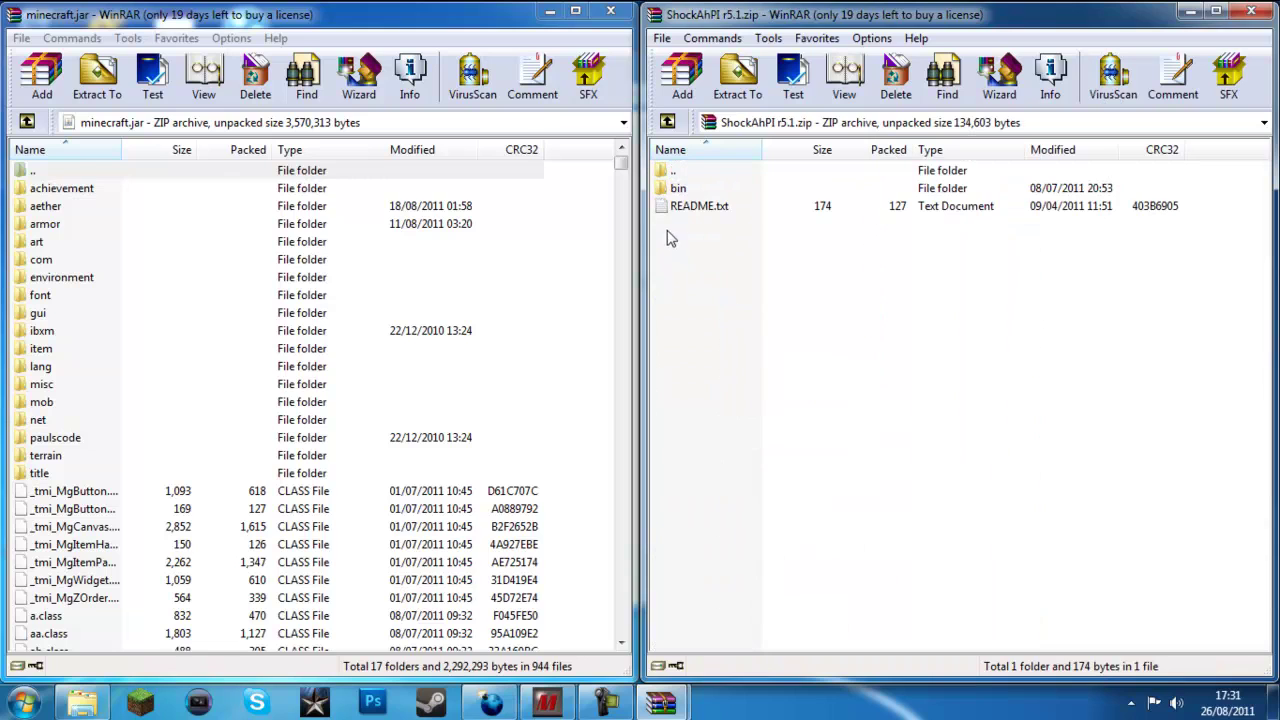
{"action": "double_click", "coordinate": [666, 190]}
{"action": "left_click_drag", "start_coordinate": [1214, 192], "coordinate": [808, 713]}
{"action": "left_click_drag", "start_coordinate": [803, 659], "coordinate": [800, 646]}
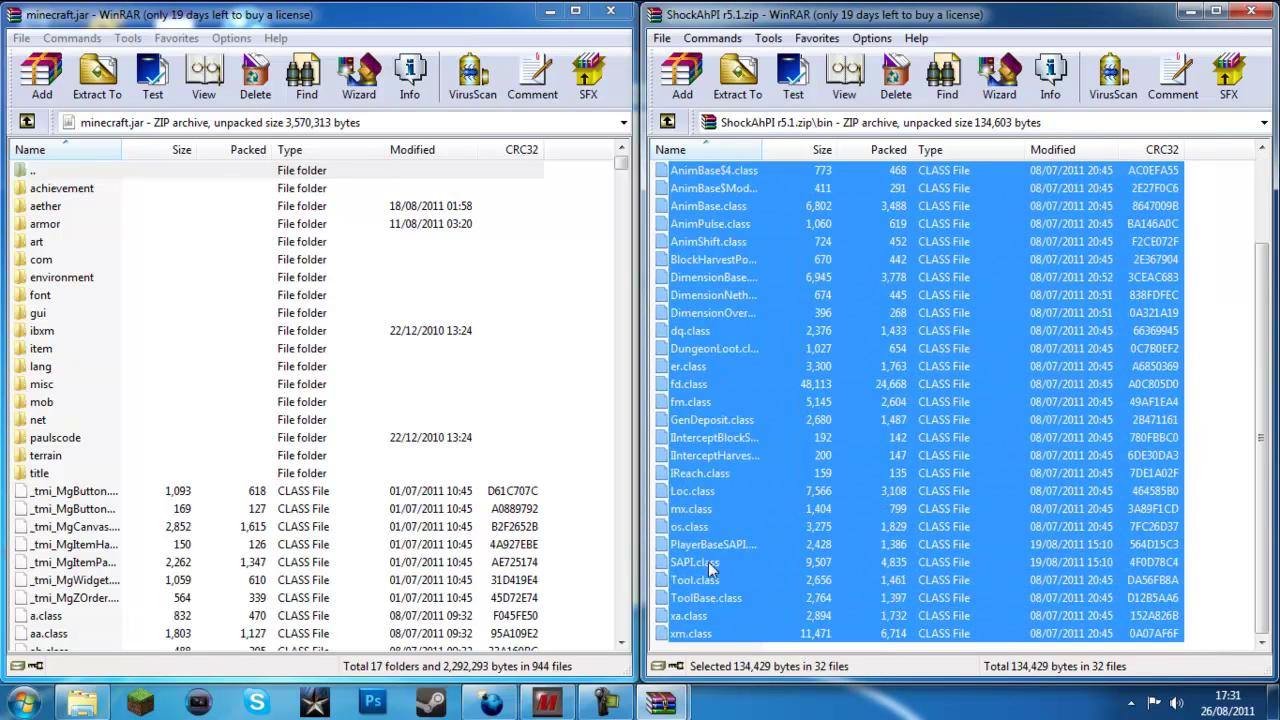
{"action": "left_click_drag", "start_coordinate": [589, 490], "coordinate": [590, 492]}
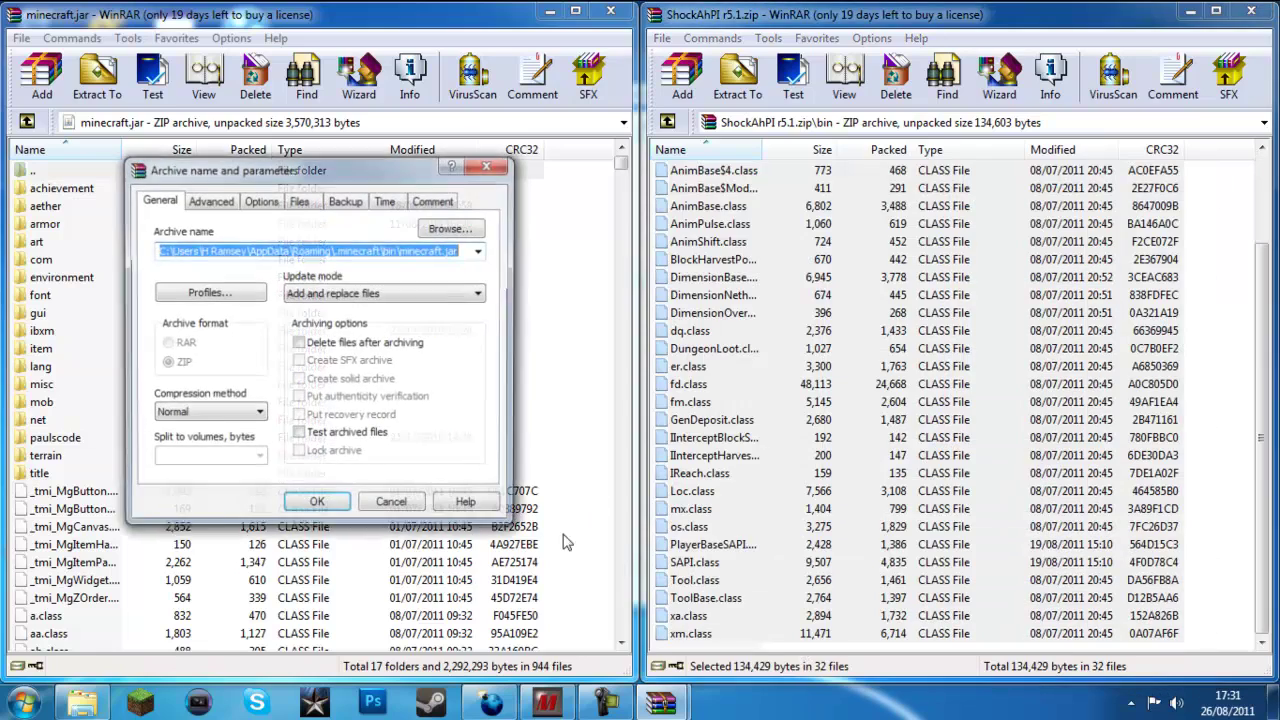
{"action": "left_click", "coordinate": [318, 500]}
{"action": "left_click_drag", "start_coordinate": [1252, 268], "coordinate": [1252, 162]}
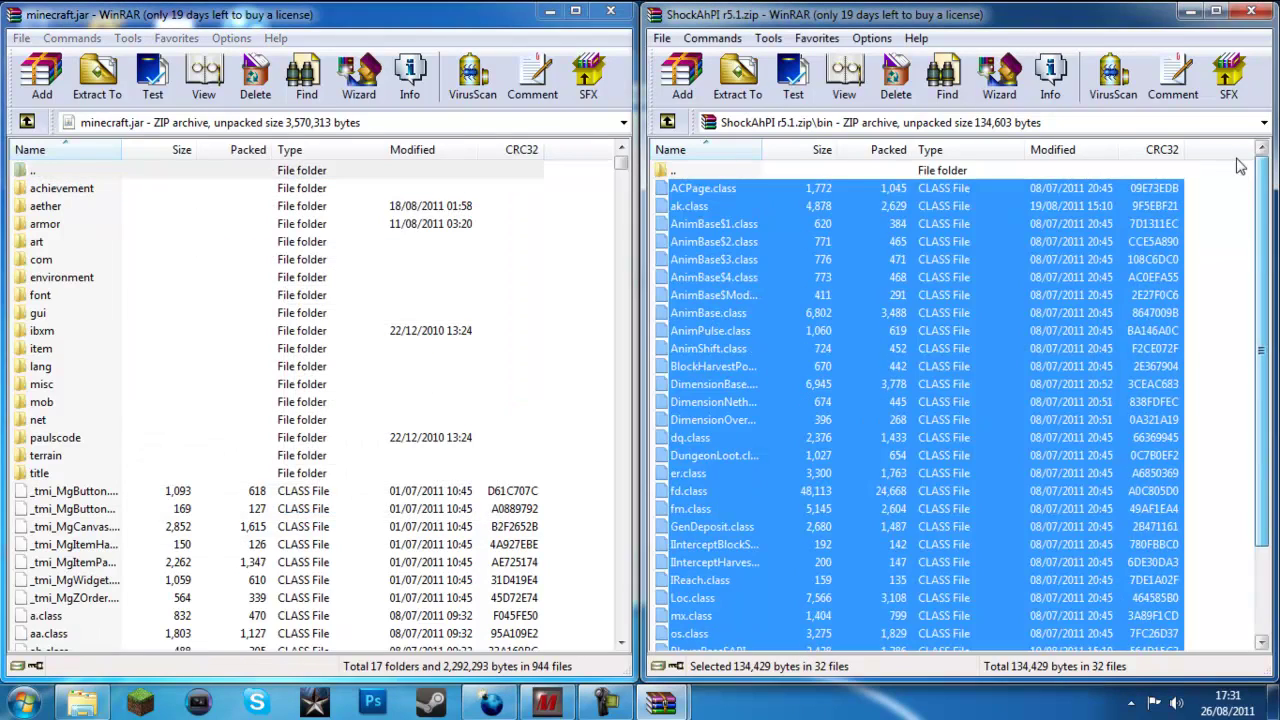
{"action": "left_click", "coordinate": [797, 177]}
{"action": "double_click", "coordinate": [677, 172]}
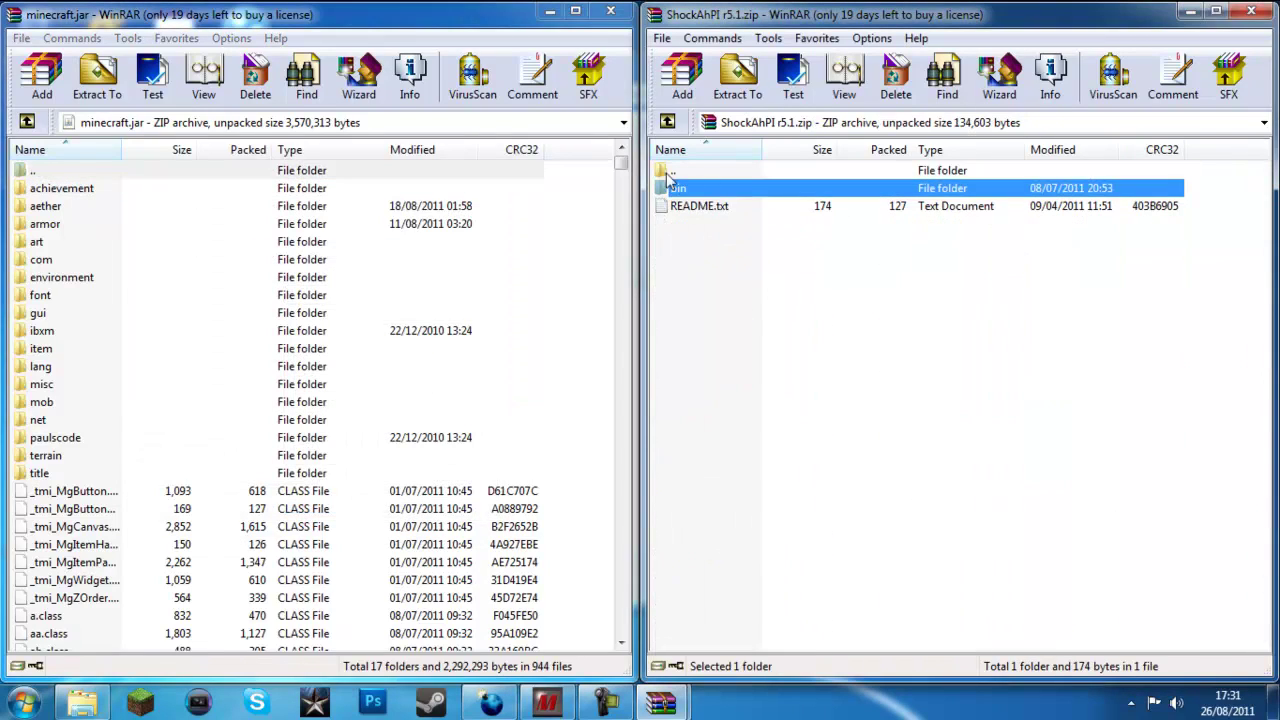
{"action": "key", "text": "BackSpace"}
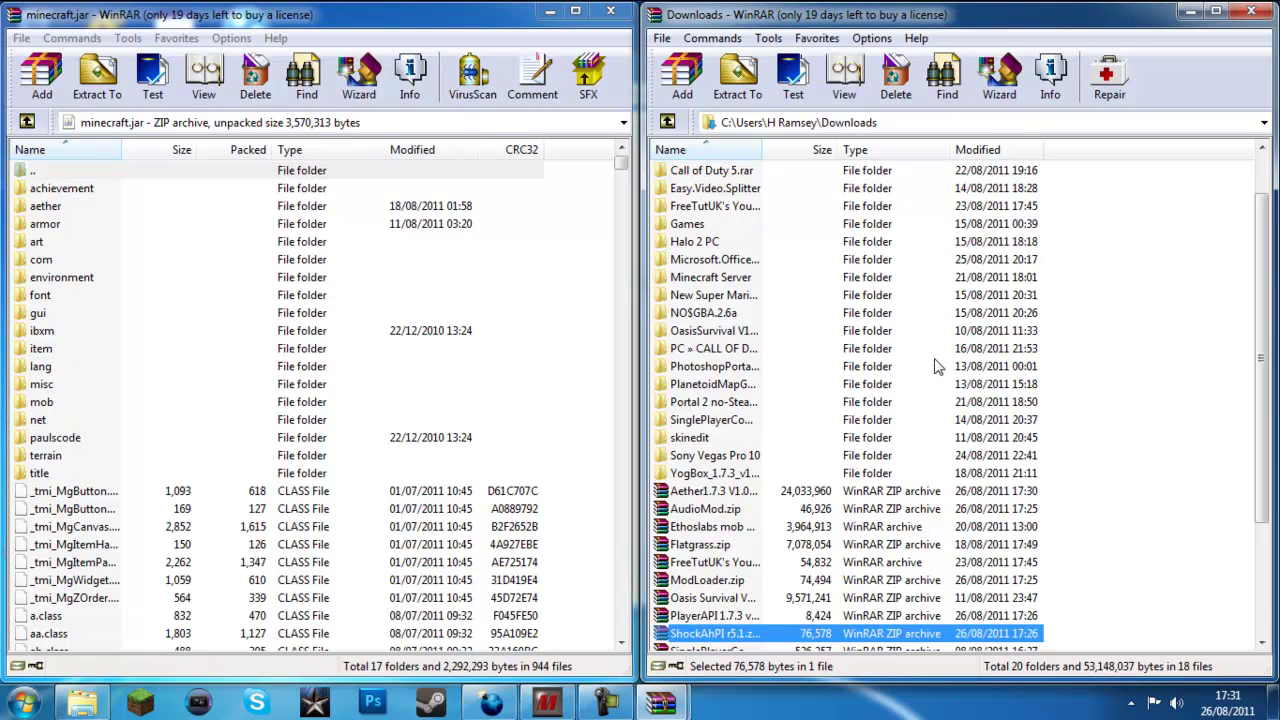
- Add all folders and class files from the Jar folder of Aether1.7.3 V1.02.zip to minecraft.jar
{"action": "scroll", "coordinate": [935, 366], "scroll_direction": "down", "scroll_amount": 1}
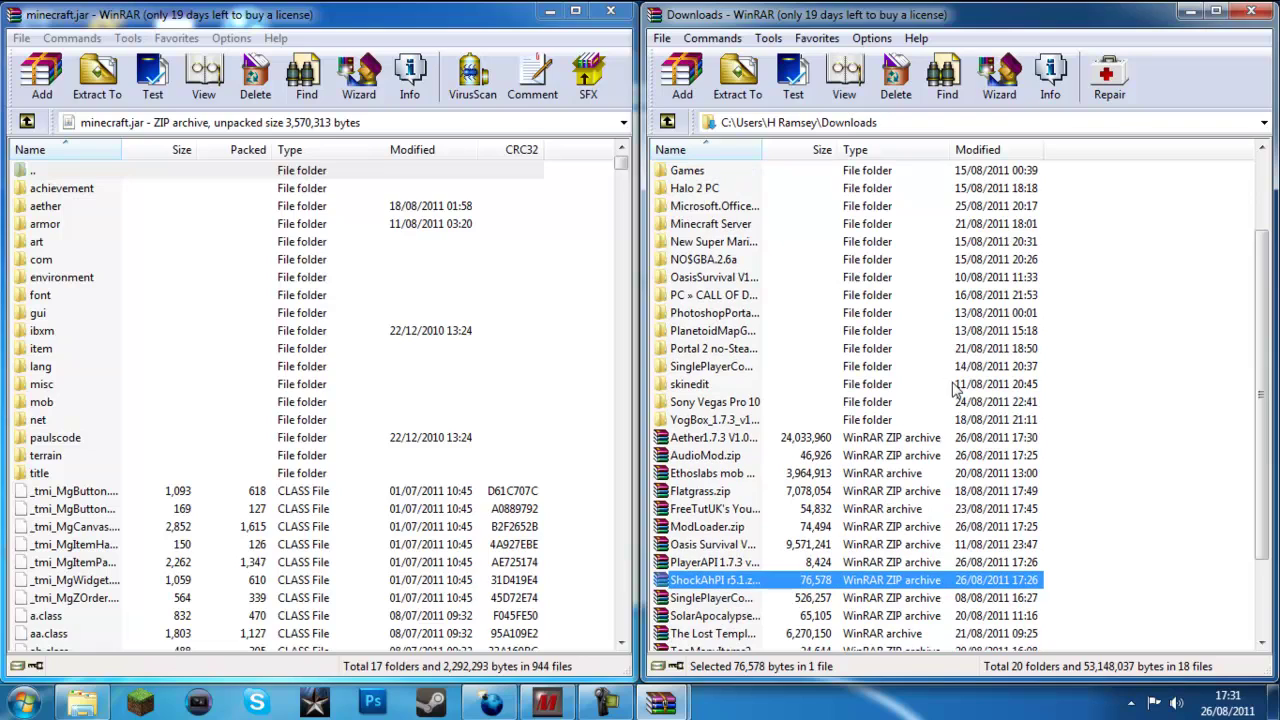
{"action": "scroll", "coordinate": [980, 410], "scroll_direction": "down", "scroll_amount": 1}
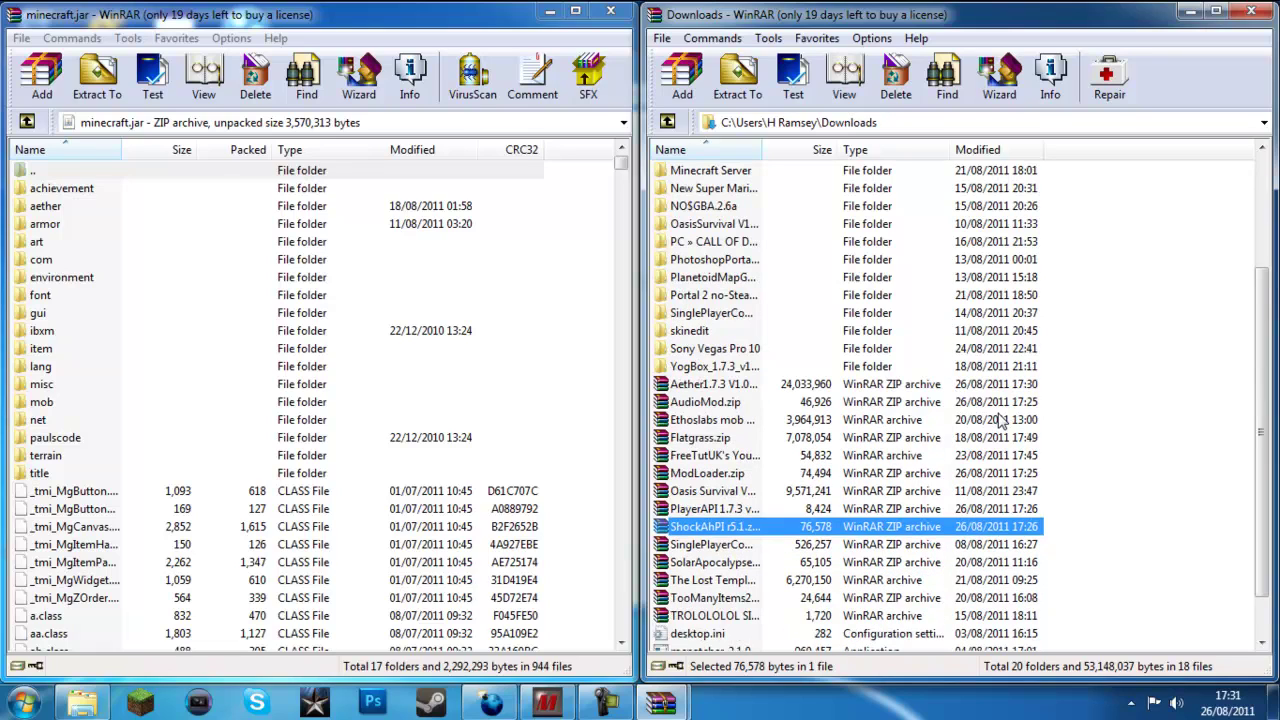
{"action": "double_click", "coordinate": [736, 388]}
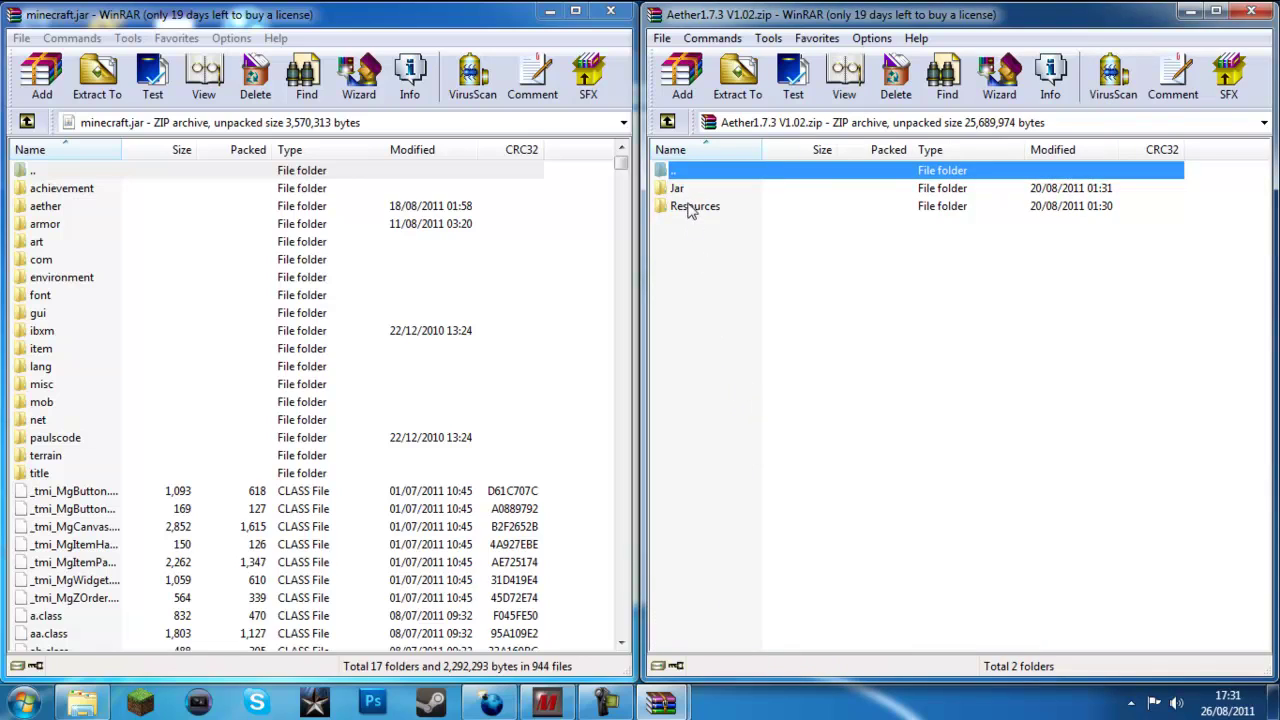
{"action": "double_click", "coordinate": [678, 188]}
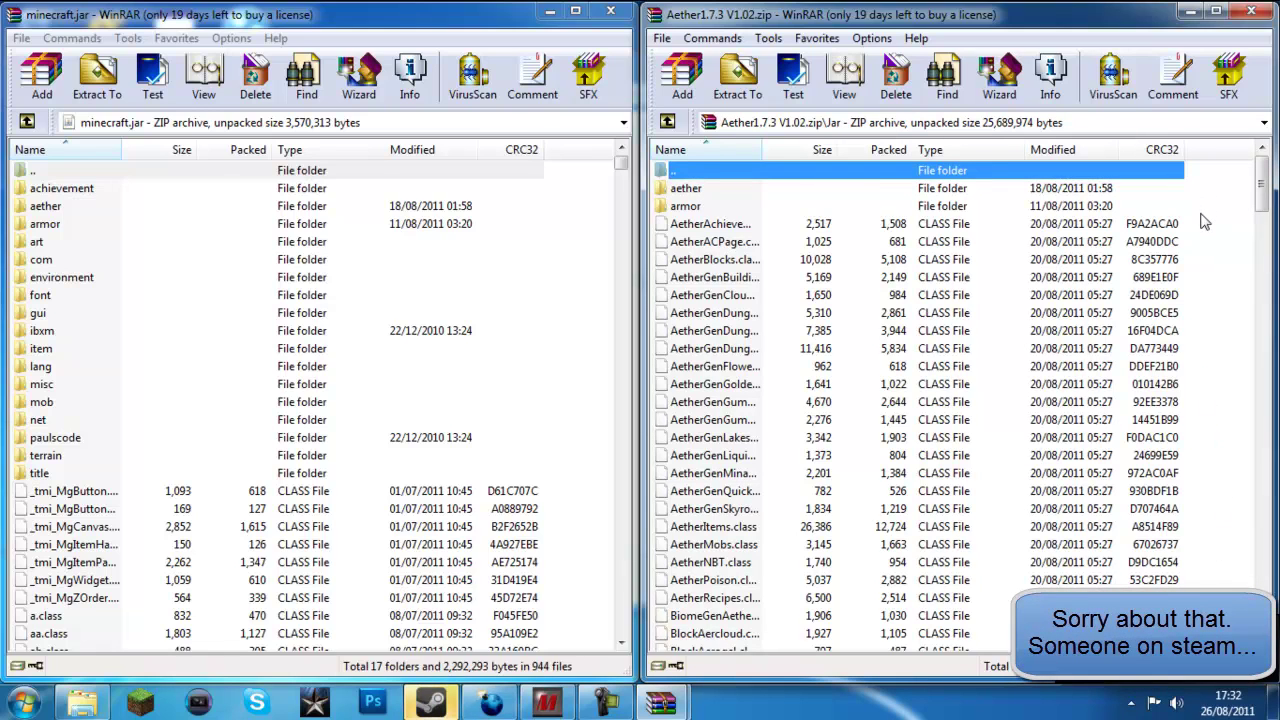
{"action": "left_click_drag", "start_coordinate": [1205, 199], "coordinate": [912, 662]}
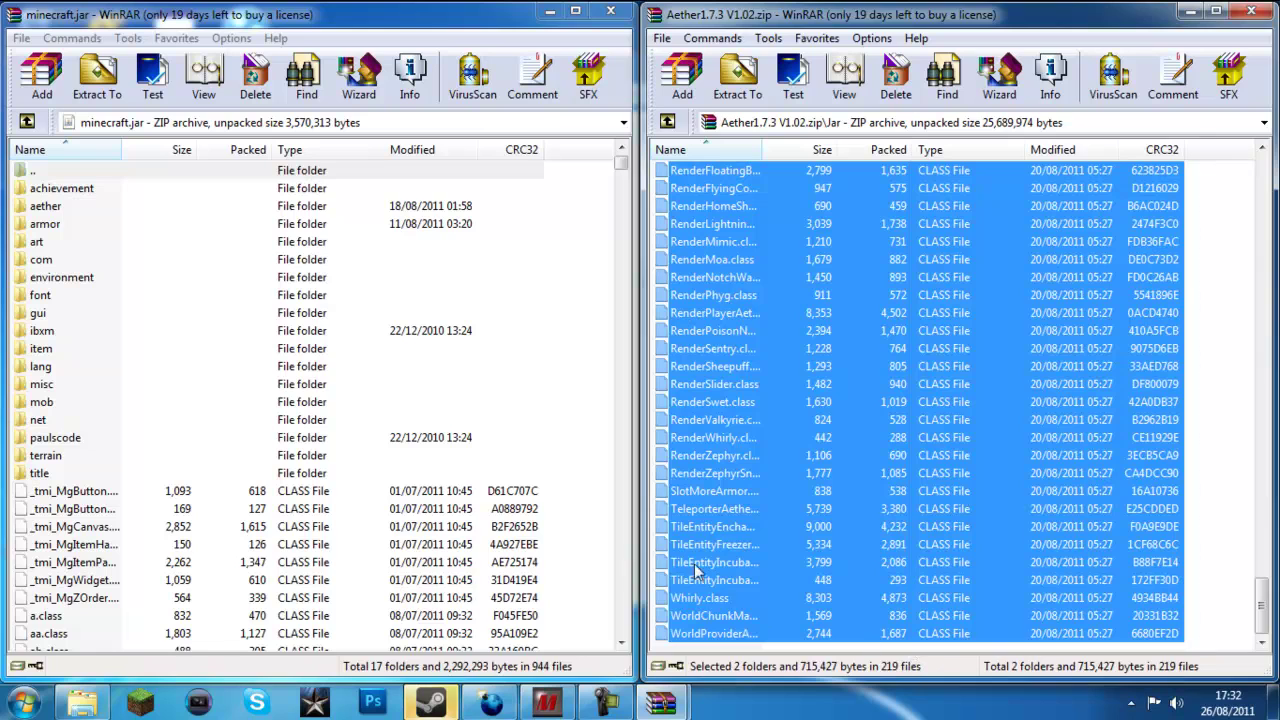
{"action": "left_click_drag", "start_coordinate": [700, 573], "coordinate": [580, 525]}
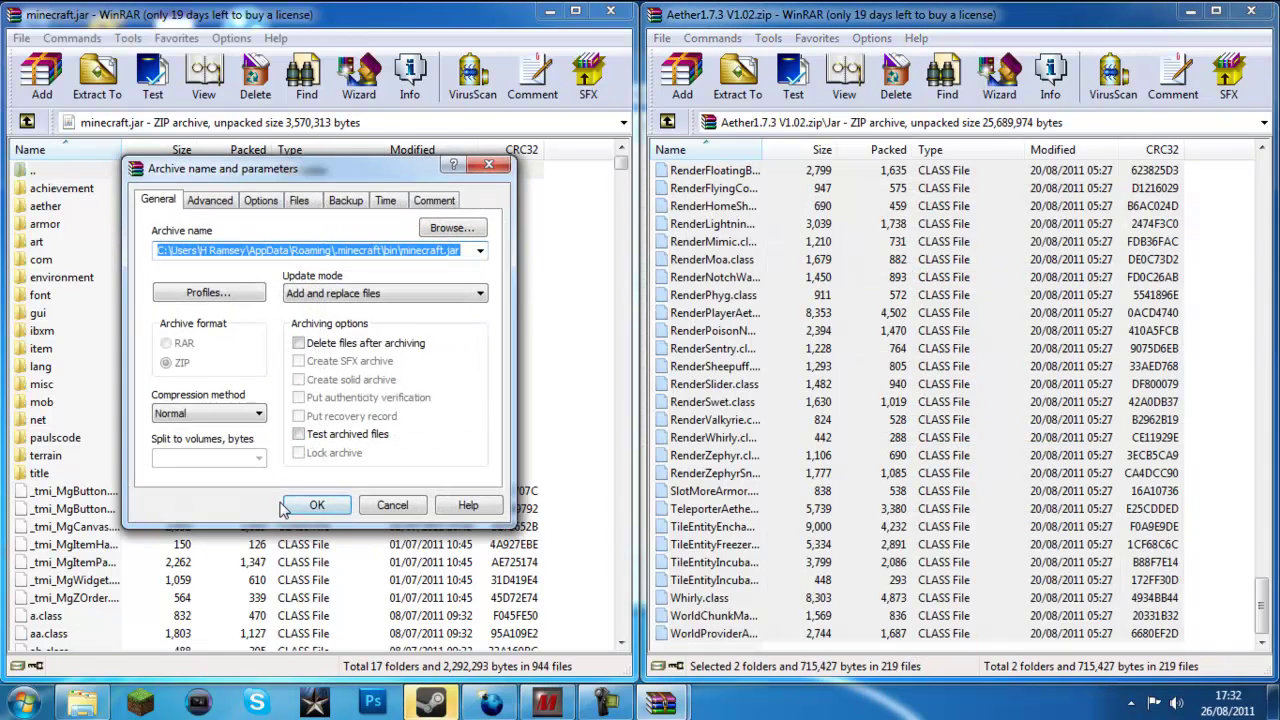
{"action": "left_click", "coordinate": [310, 495]}
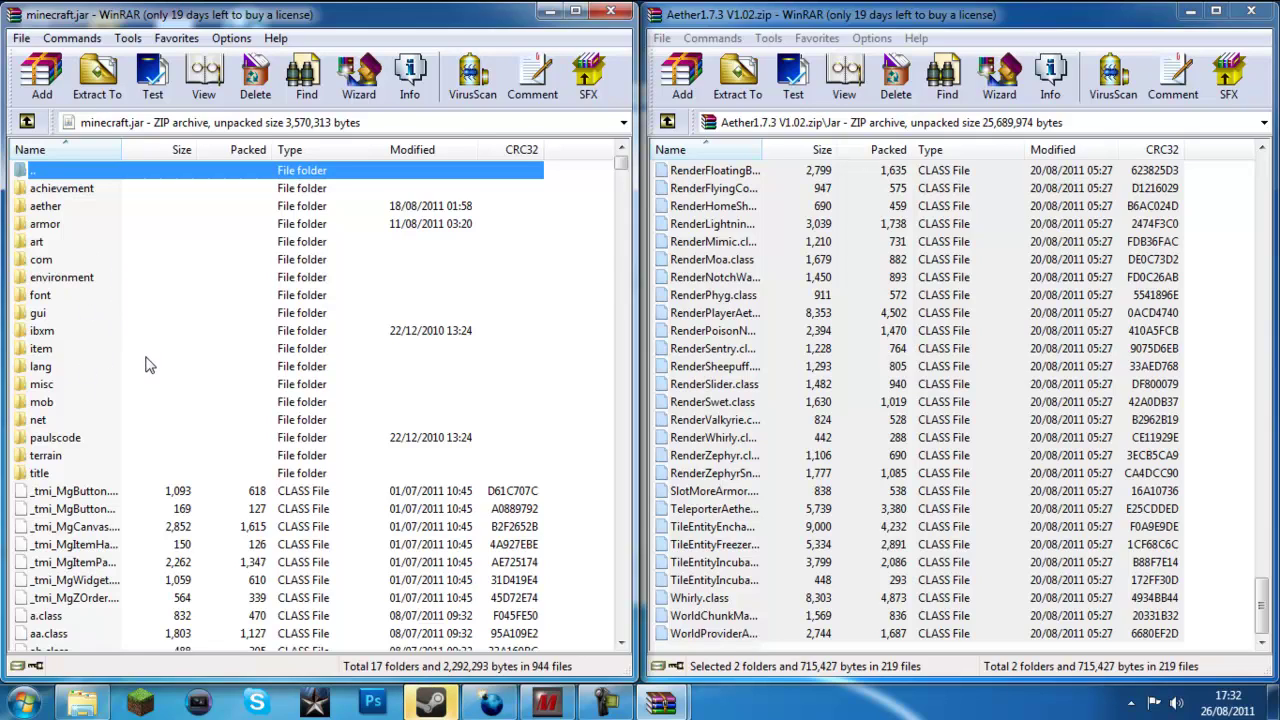
{"action": "left_click", "coordinate": [445, 710]}
{"action": "left_click", "coordinate": [445, 710]}
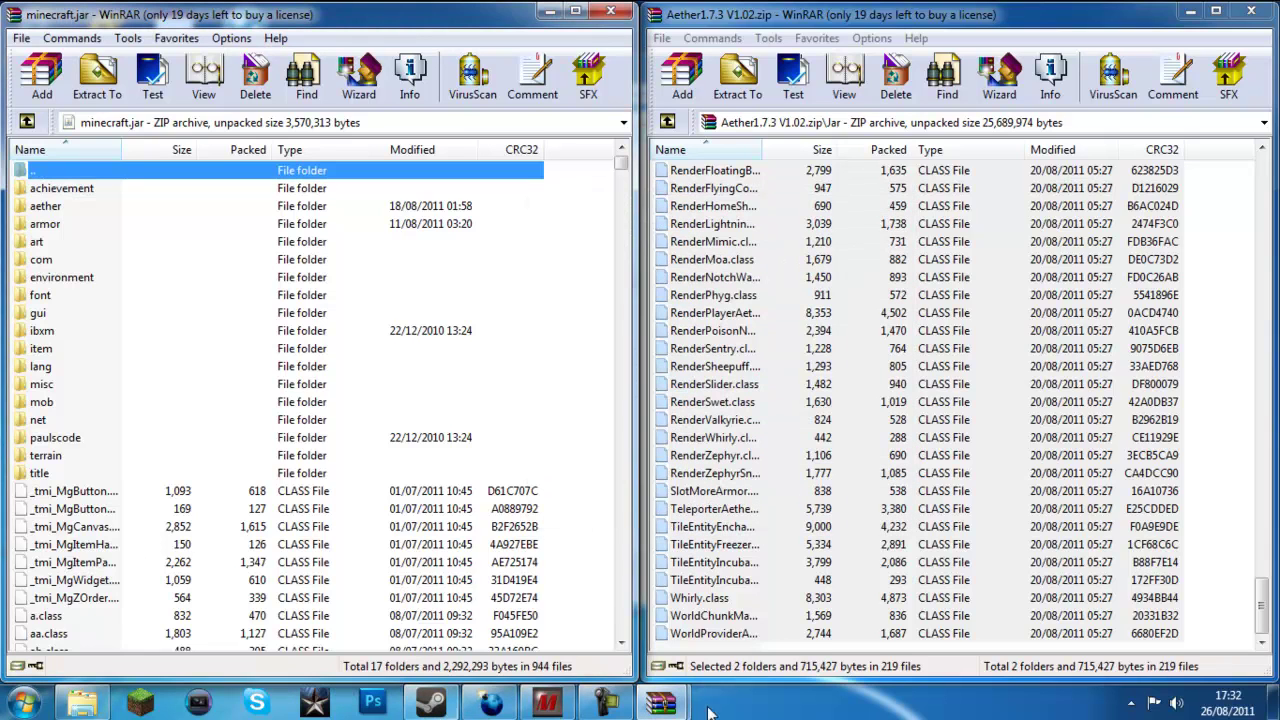
{"action": "mouse_move", "coordinate": [686, 706]}
{"action": "mouse_move", "coordinate": [695, 648]}
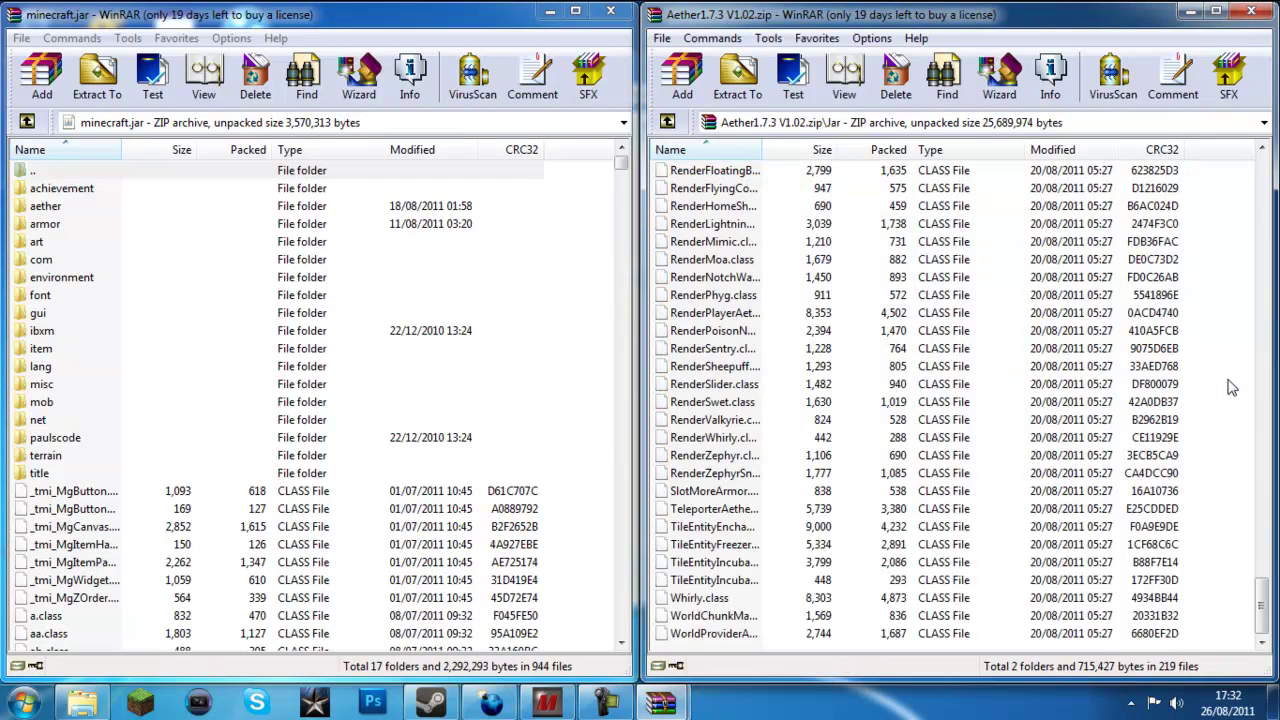
- Leave the Jar folder in Aether1.7.3 V1.02.zip and open the archive's Resources folder
{"action": "scroll", "coordinate": [1110, 460], "scroll_direction": "up", "scroll_amount": 15}
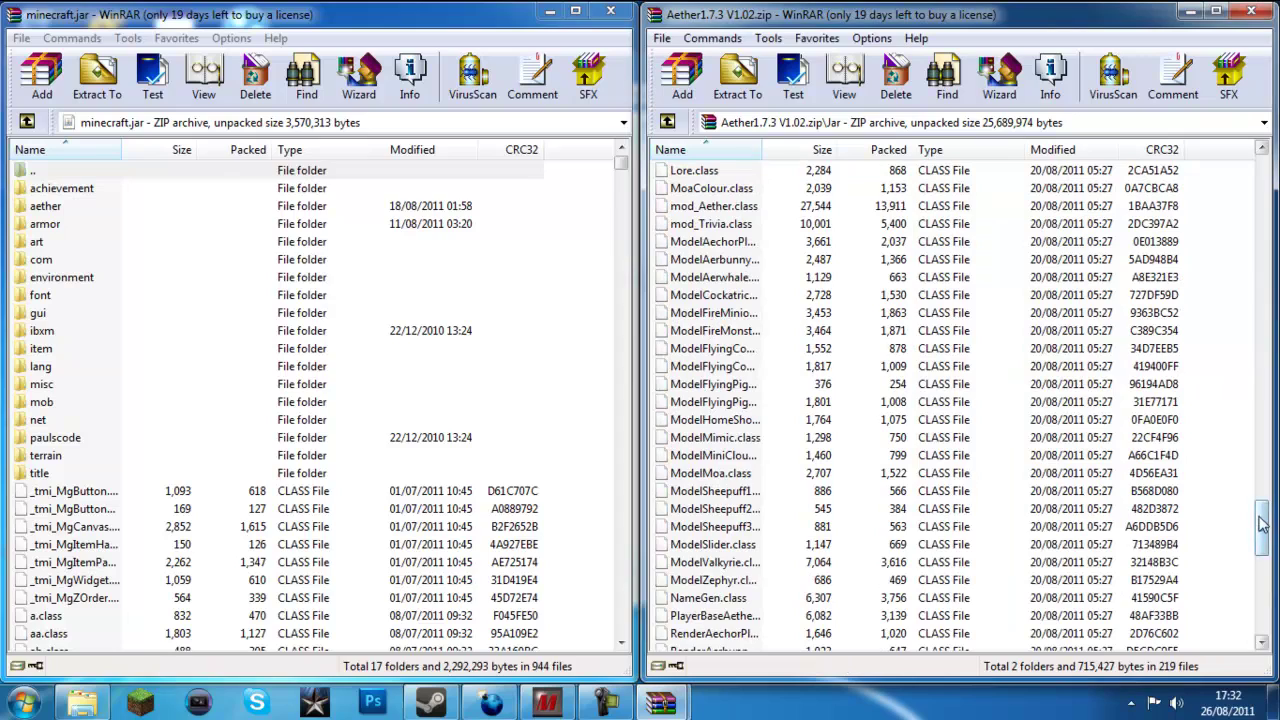
{"action": "left_click_drag", "start_coordinate": [1262, 525], "coordinate": [1250, 150]}
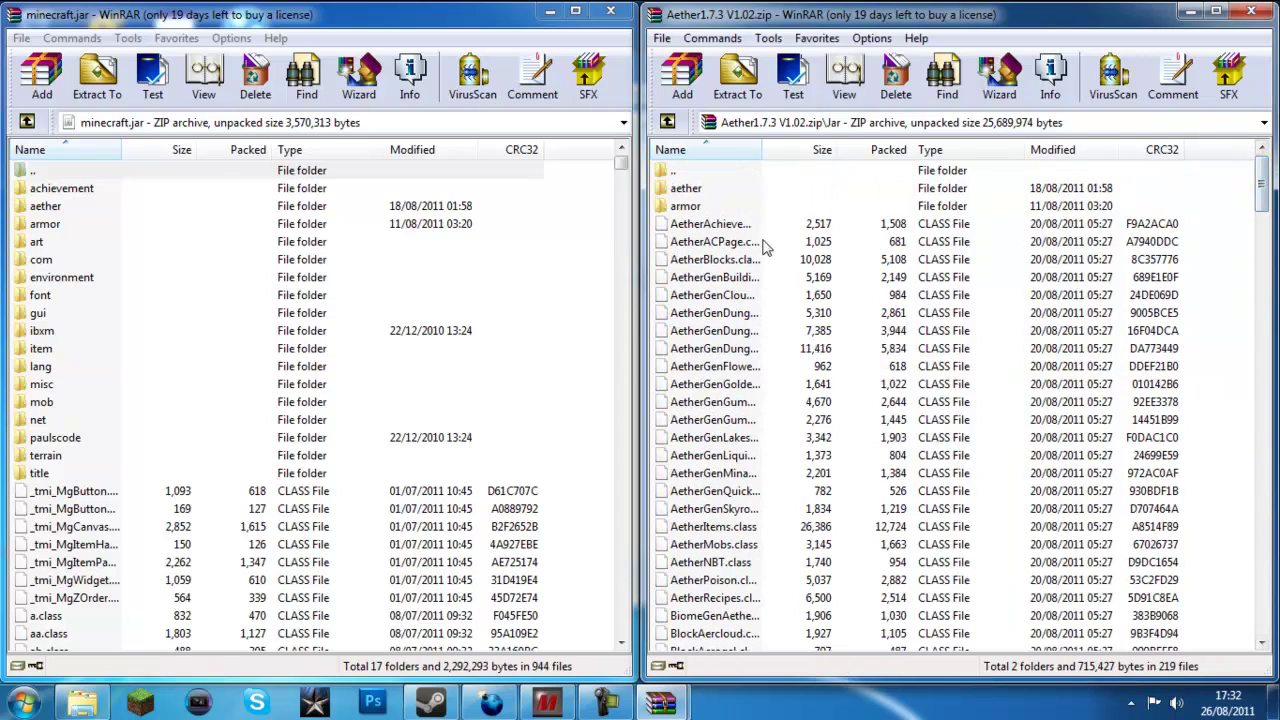
{"action": "double_click", "coordinate": [700, 188]}
{"action": "double_click", "coordinate": [663, 173]}
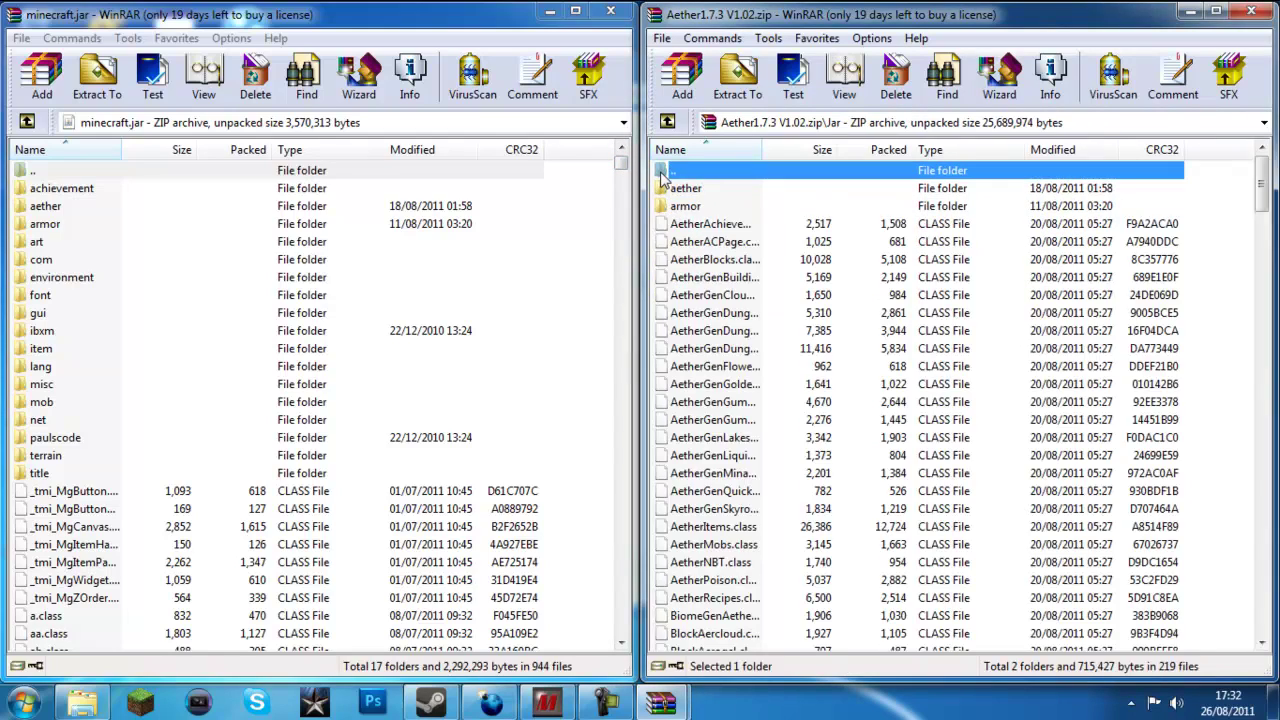
{"action": "double_click", "coordinate": [663, 174]}
{"action": "double_click", "coordinate": [690, 206]}
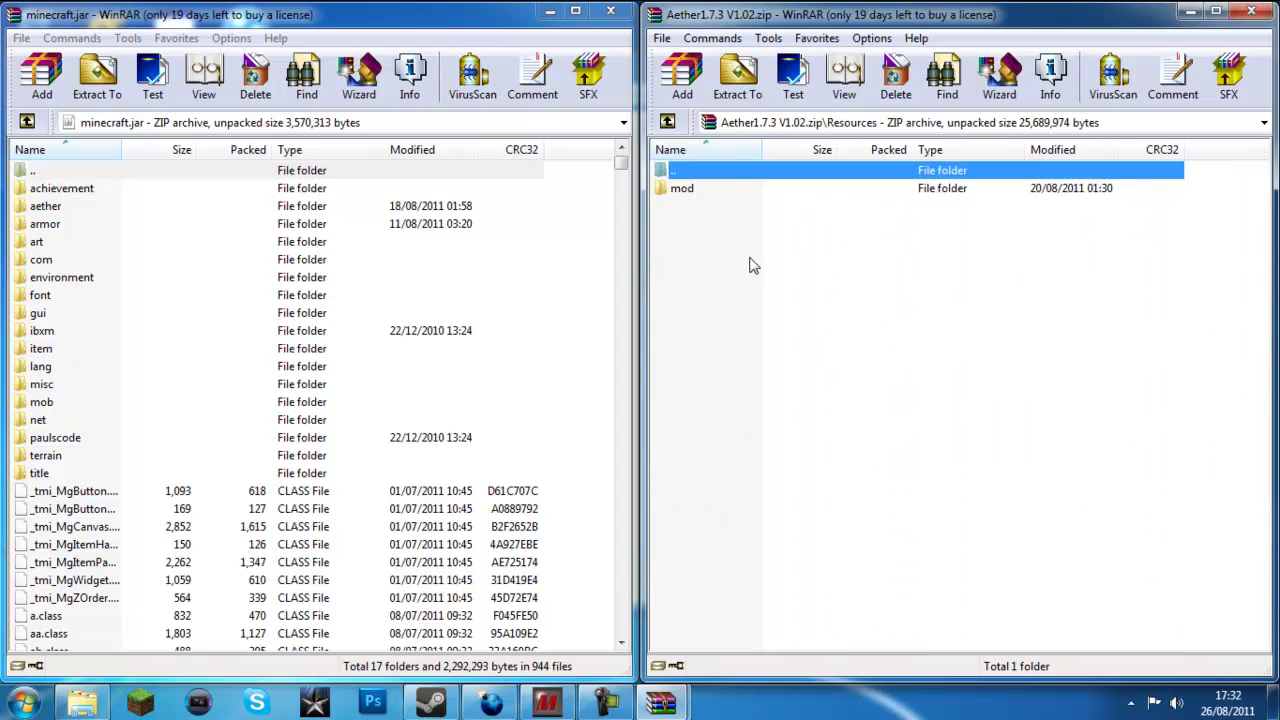
{"action": "left_click_drag", "start_coordinate": [748, 258], "coordinate": [686, 224]}
- Minimize the Aether archive window and open the resources folder inside .minecraft in the Explorer window
{"action": "left_click", "coordinate": [1188, 11]}
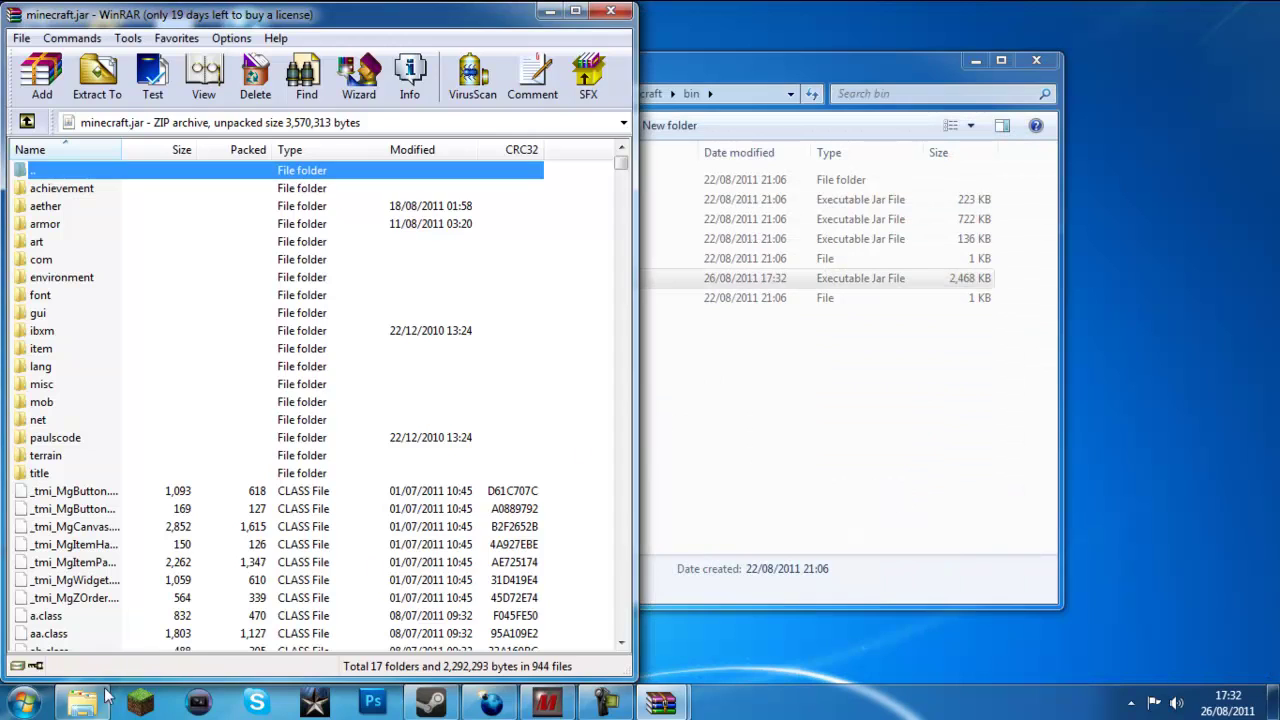
{"action": "left_click", "coordinate": [107, 697]}
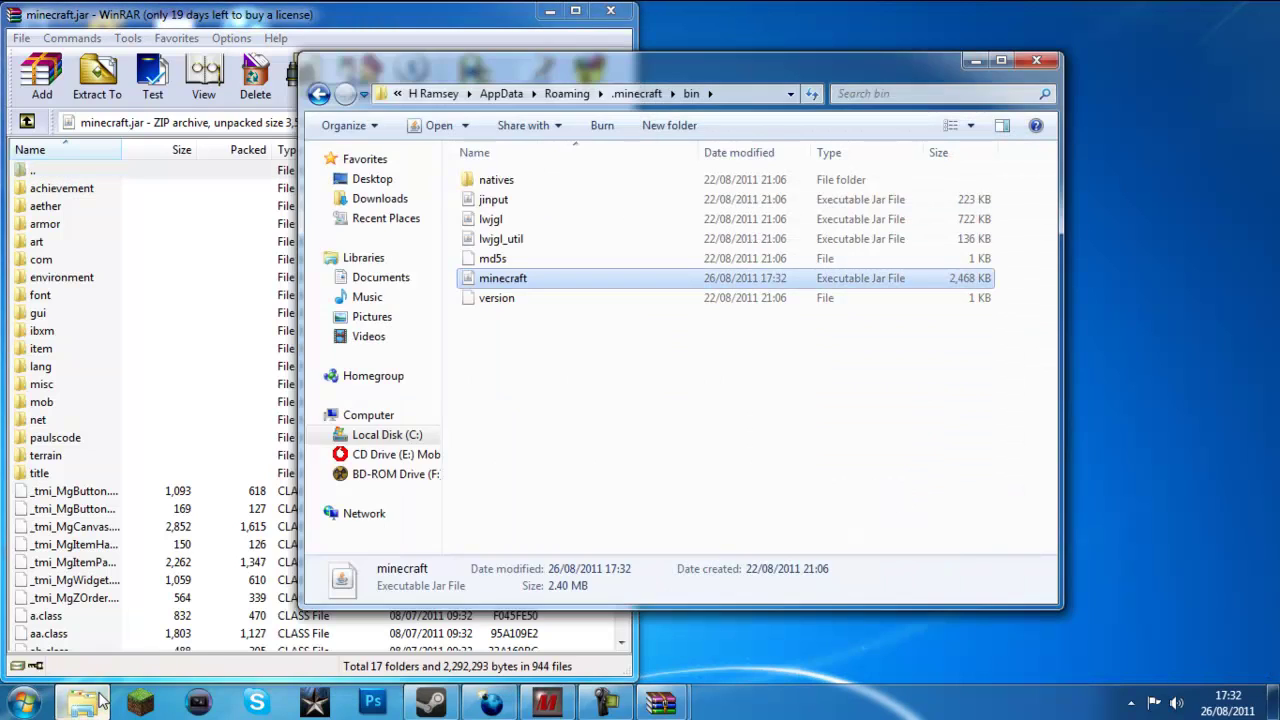
{"action": "left_click", "coordinate": [635, 95]}
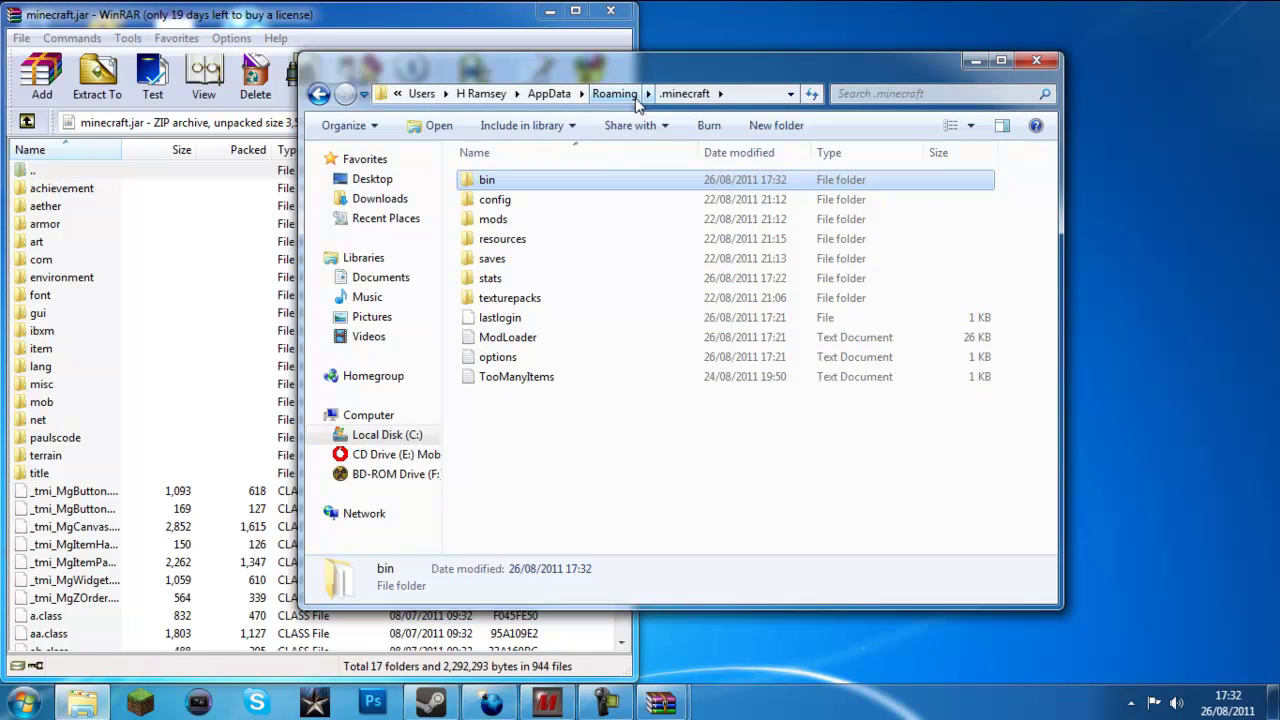
{"action": "double_click", "coordinate": [527, 239]}
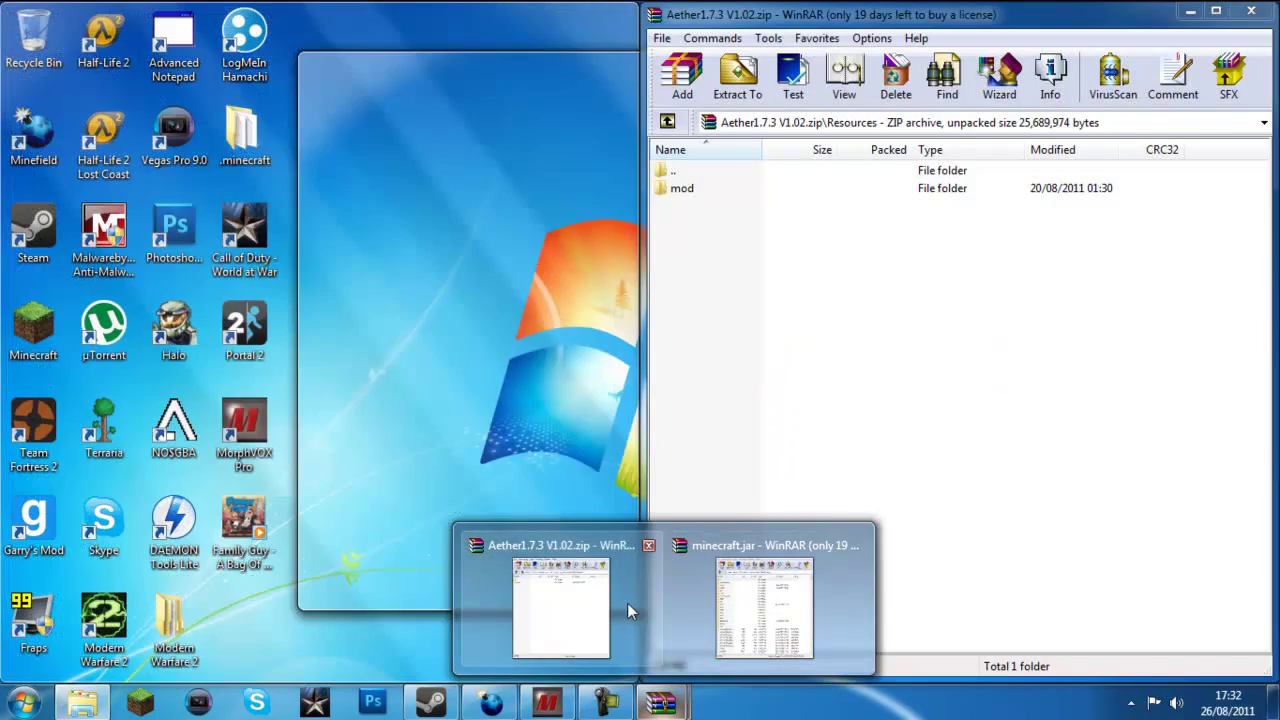
- Copy the mod folder from the Aether archive's Resources folder into .minecraft's resources folder, merging folders and replacing all conflicting files
{"action": "left_click", "coordinate": [627, 603]}
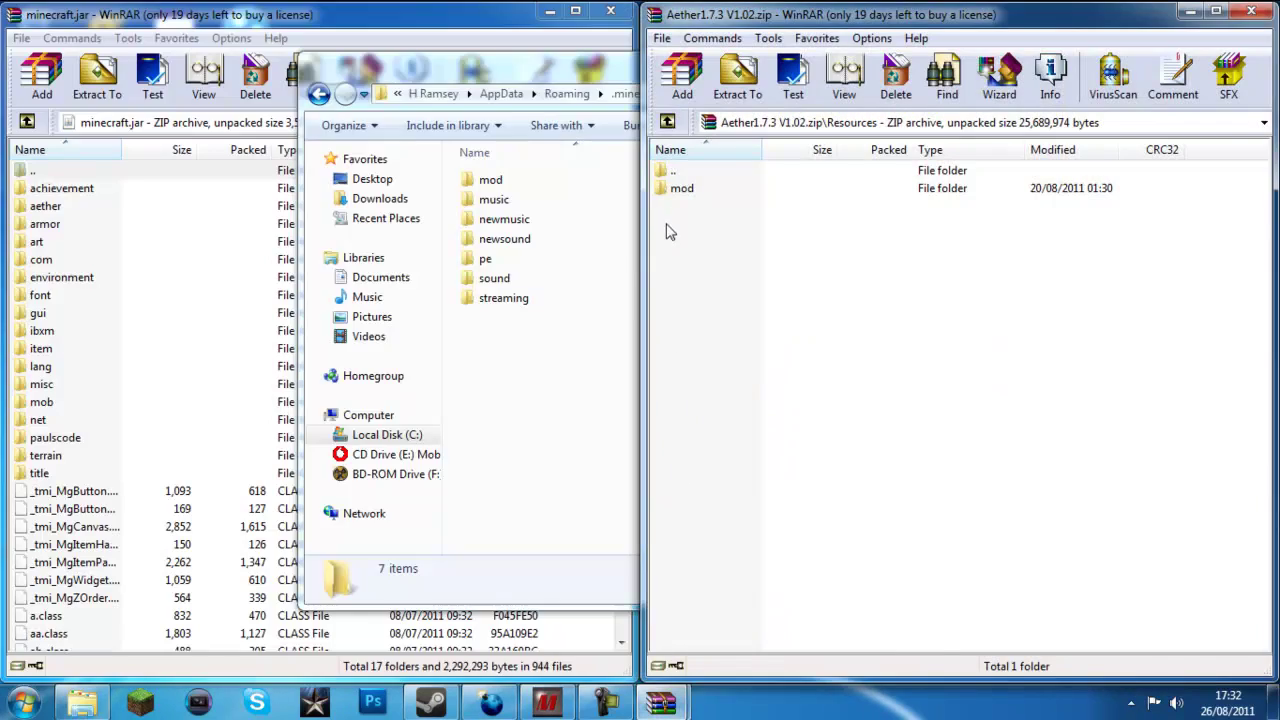
{"action": "left_click_drag", "start_coordinate": [668, 192], "coordinate": [535, 402]}
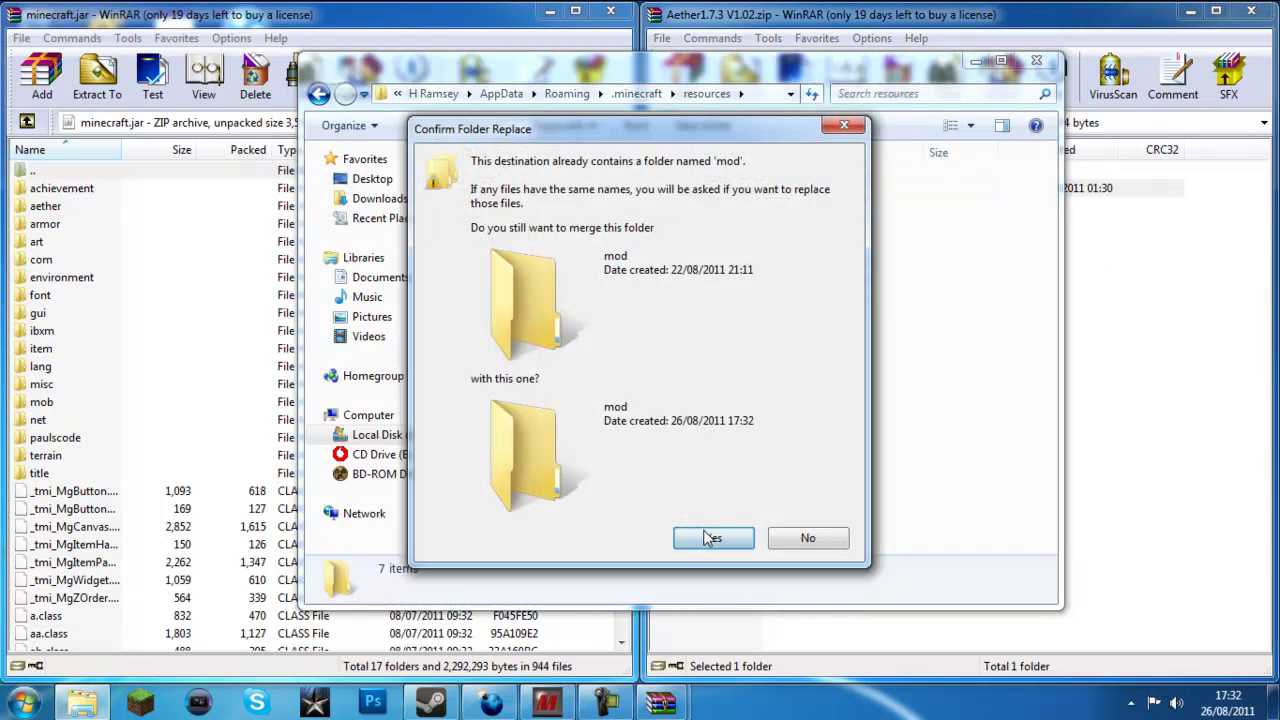
{"action": "left_click", "coordinate": [708, 537]}
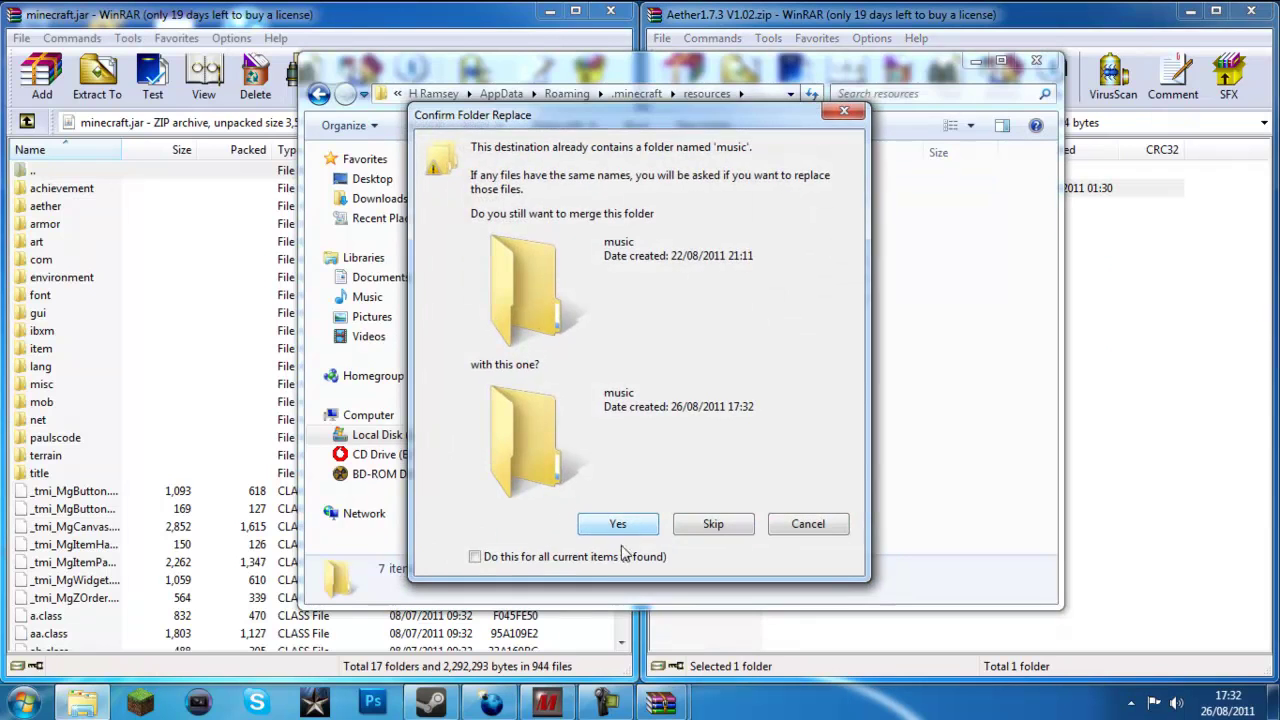
{"action": "left_click", "coordinate": [618, 524]}
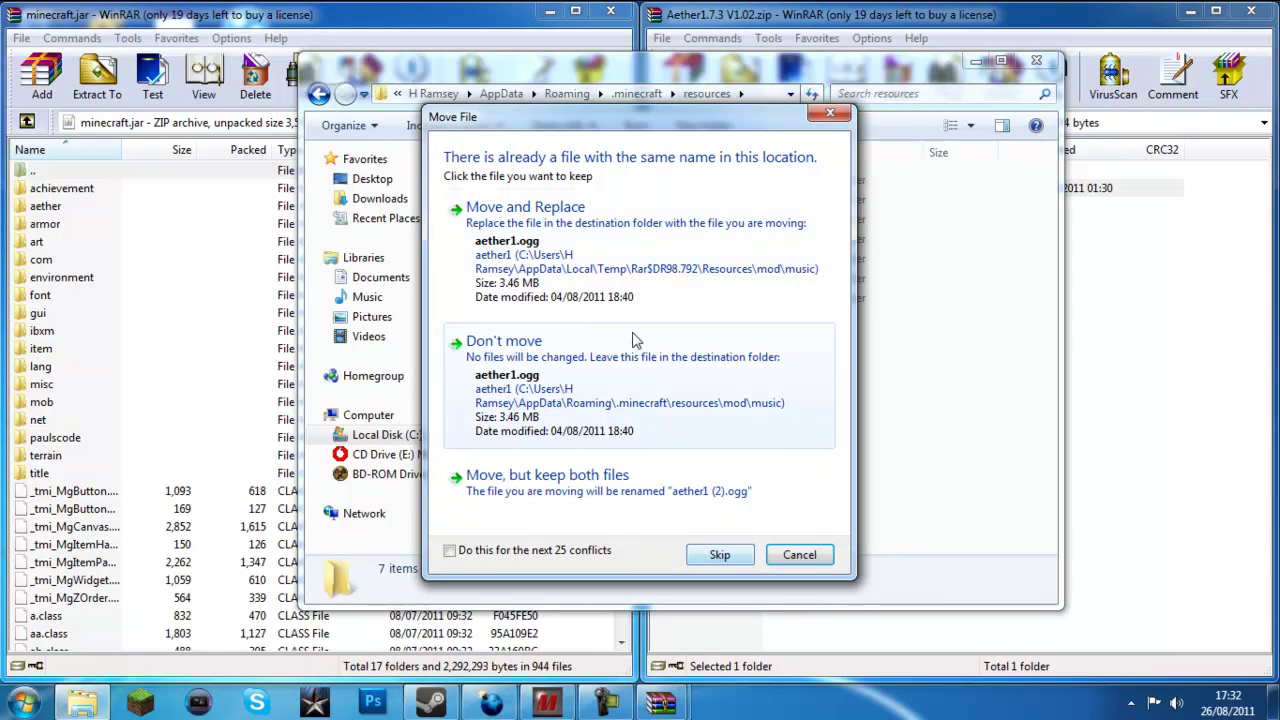
{"action": "left_click", "coordinate": [628, 266]}
{"action": "left_click", "coordinate": [628, 266]}
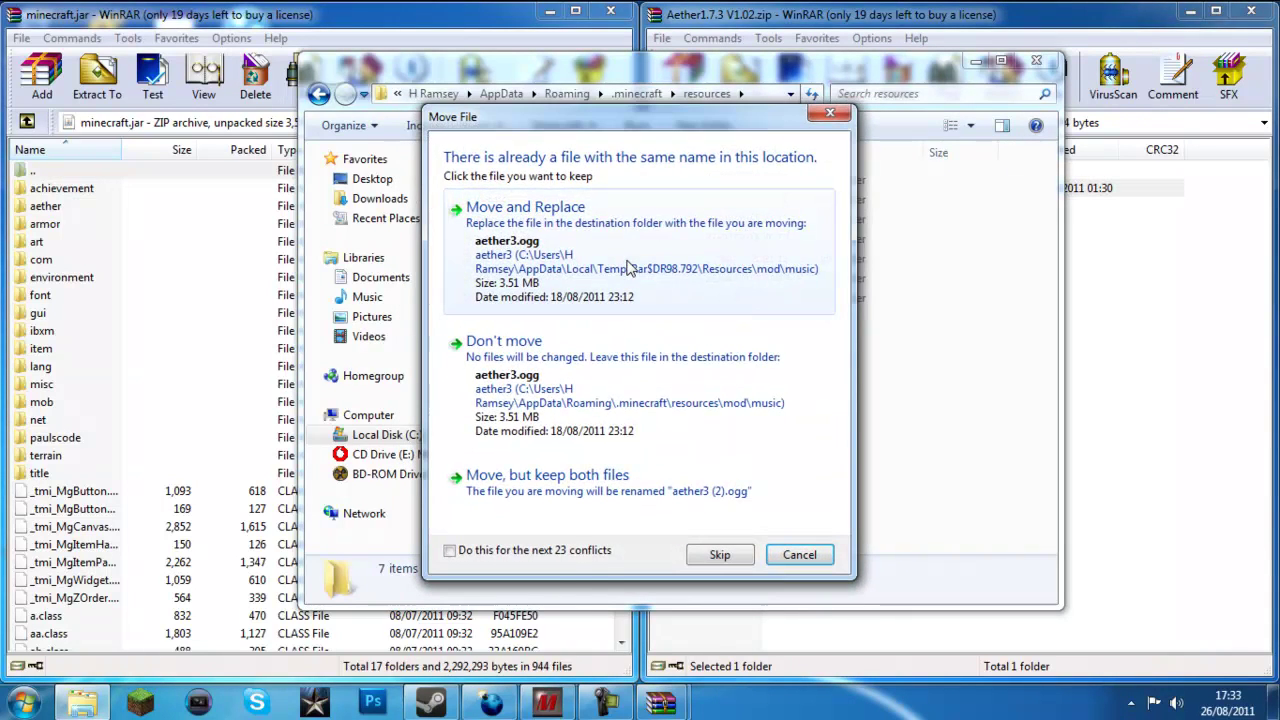
{"action": "left_click", "coordinate": [449, 550]}
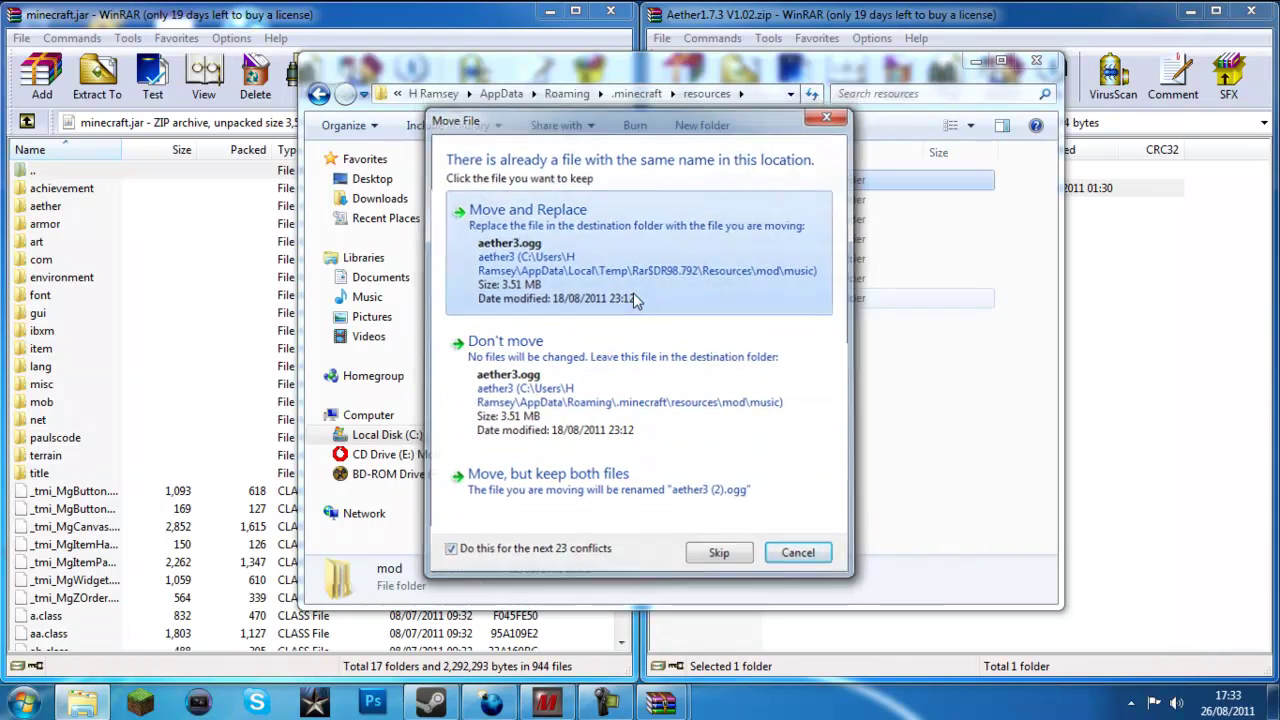
{"action": "left_click", "coordinate": [636, 298]}
- Close the resources folder window, the Aether1.7.3 V1.02.zip archive and the minecraft.jar archive
{"action": "left_click", "coordinate": [1036, 62]}
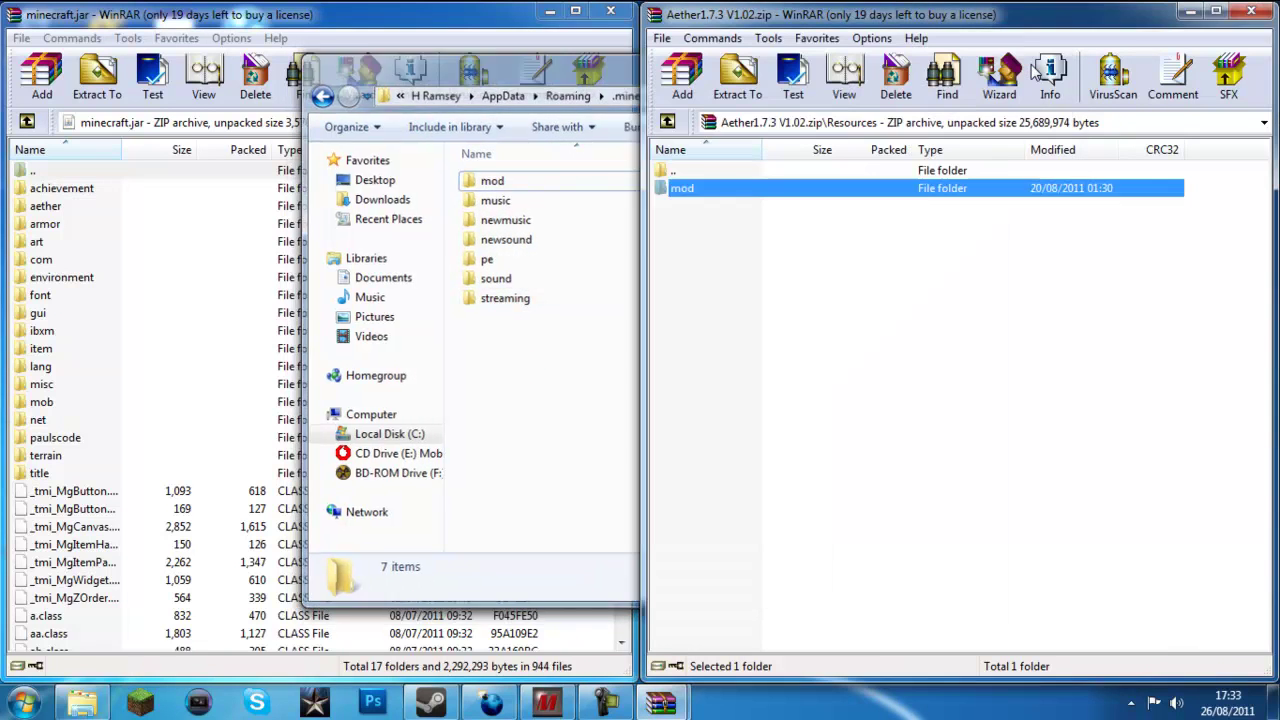
{"action": "left_click", "coordinate": [1251, 11]}
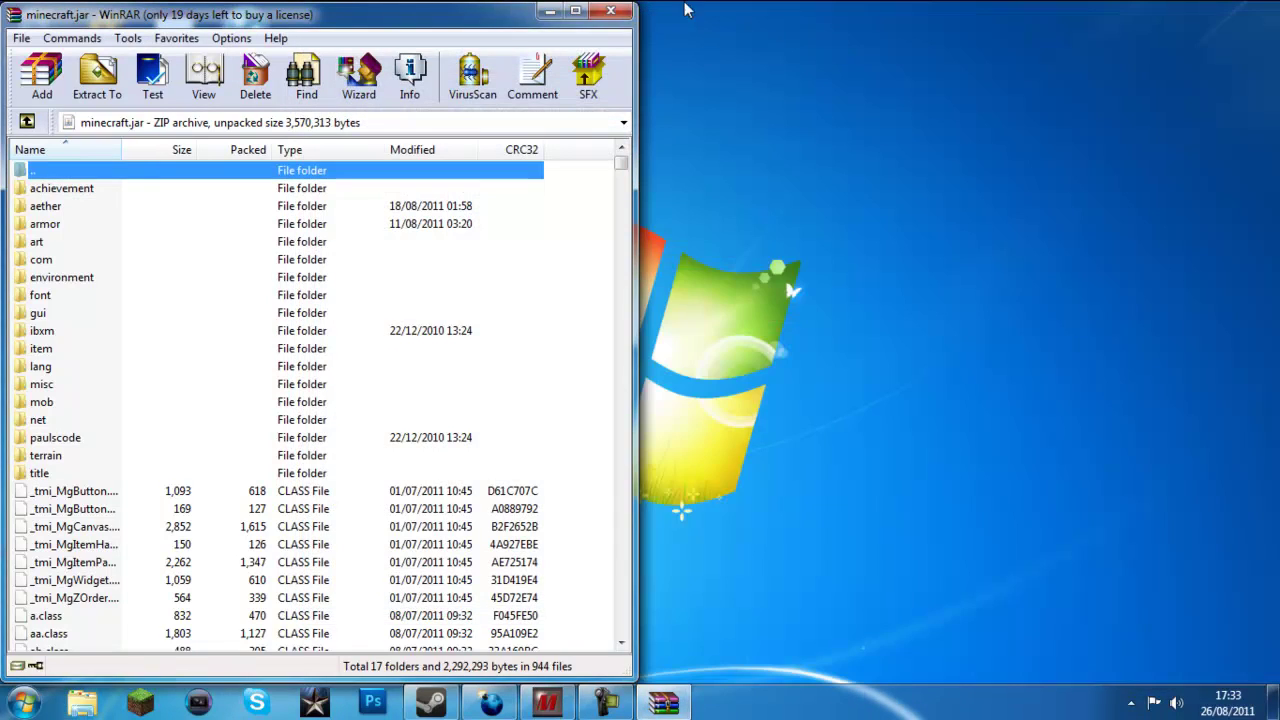
{"action": "left_click", "coordinate": [620, 18]}
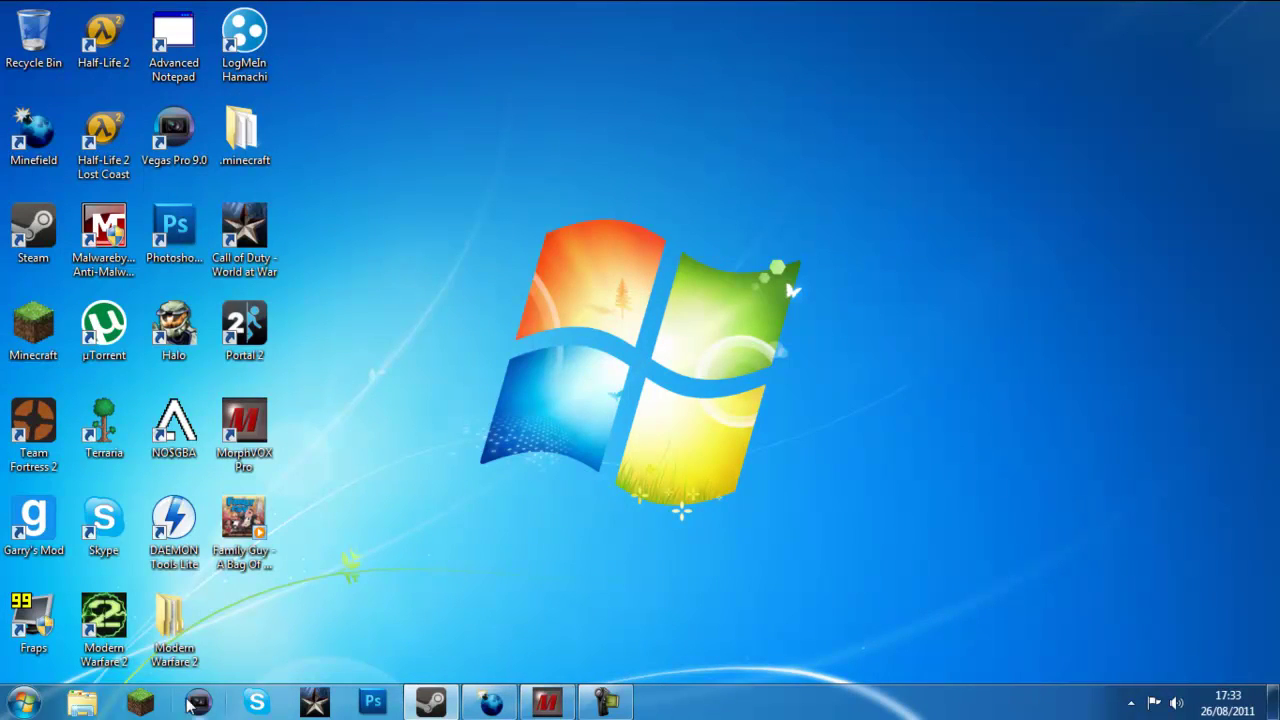
- Launch Minecraft in a maximized window and log in with the remembered account
{"action": "left_click", "coordinate": [140, 703]}
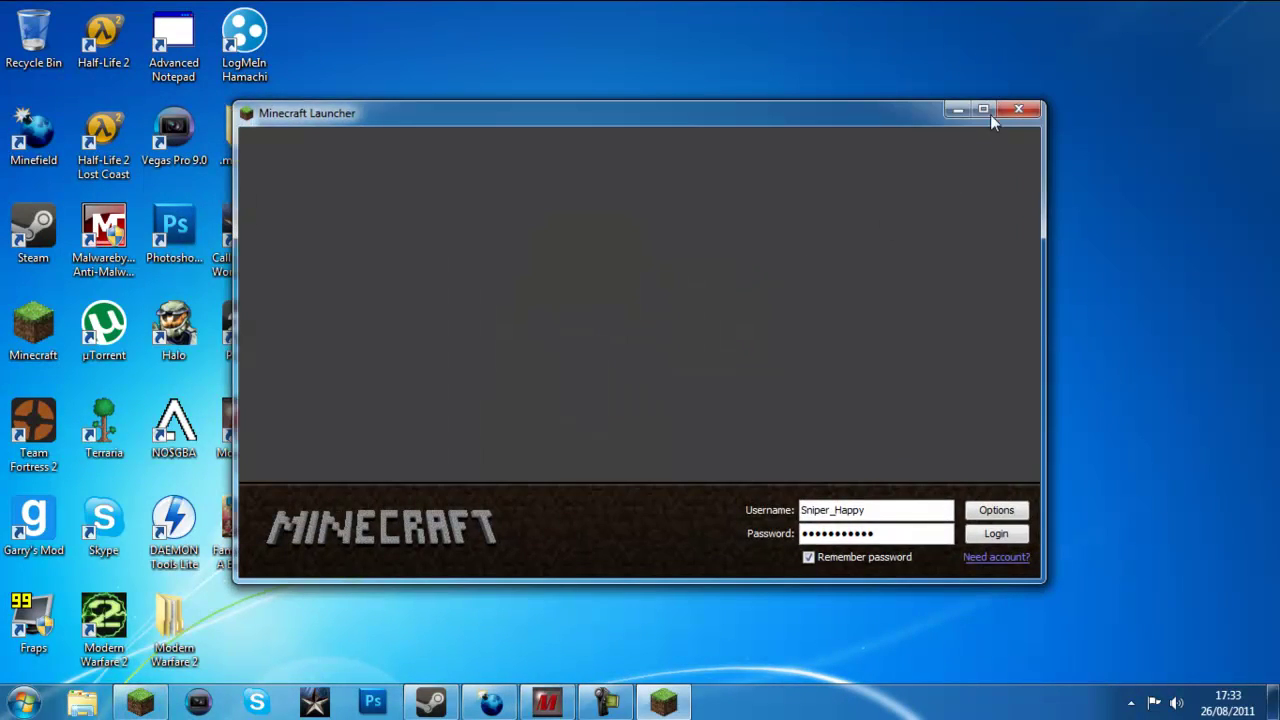
{"action": "left_click", "coordinate": [984, 109]}
{"action": "left_click", "coordinate": [1221, 642]}
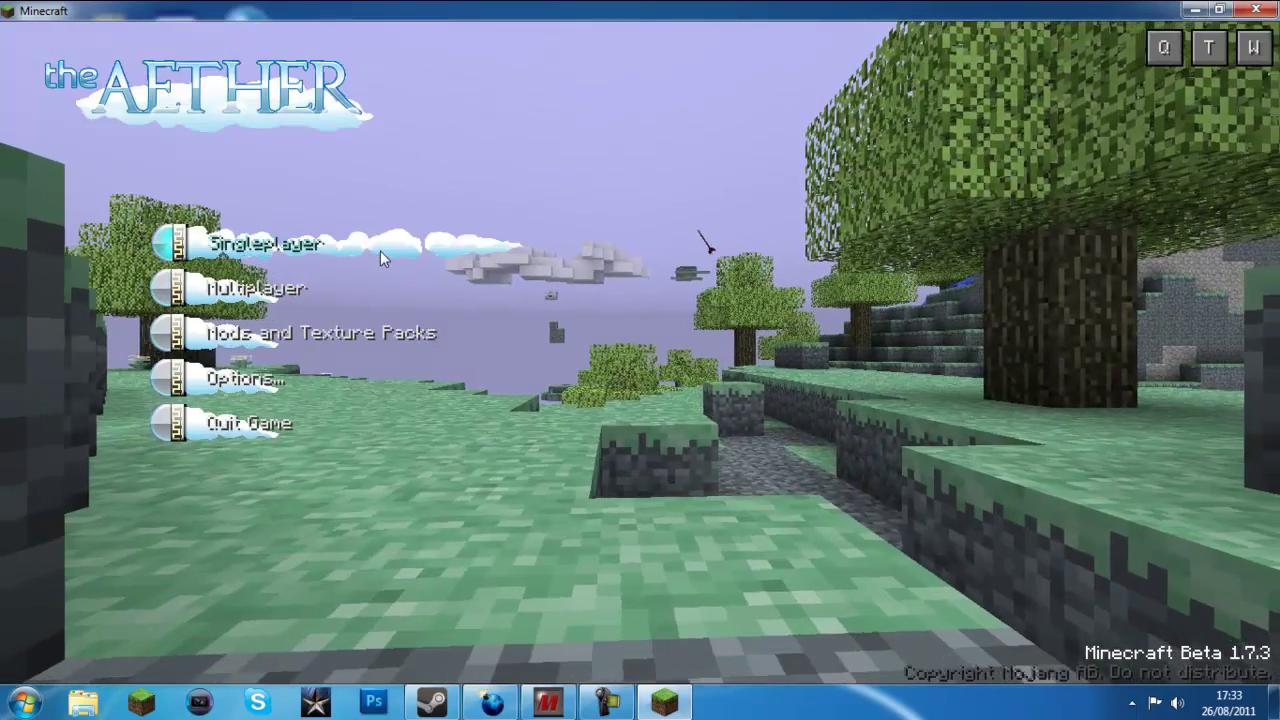
- Load the singleplayer world Aether V1.0.2 and dig out several grass and dirt blocks with the purple shovel
{"action": "left_click", "coordinate": [374, 248]}
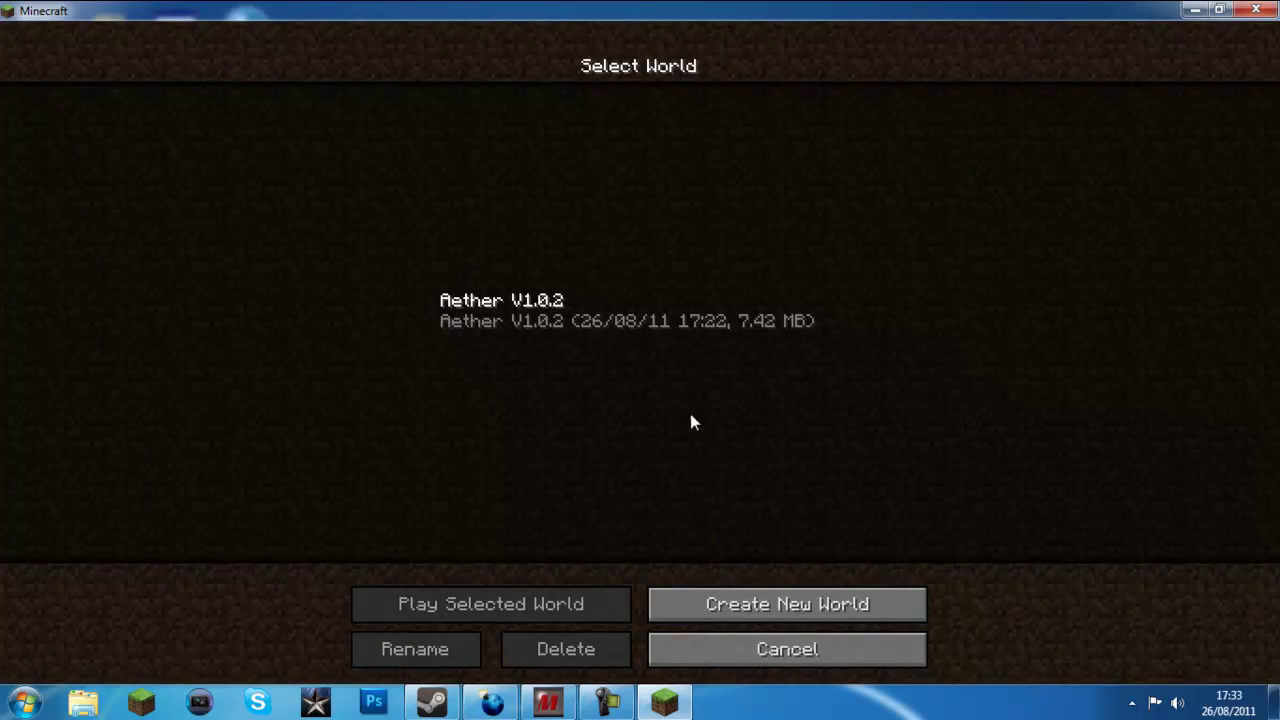
{"action": "double_click", "coordinate": [639, 332]}
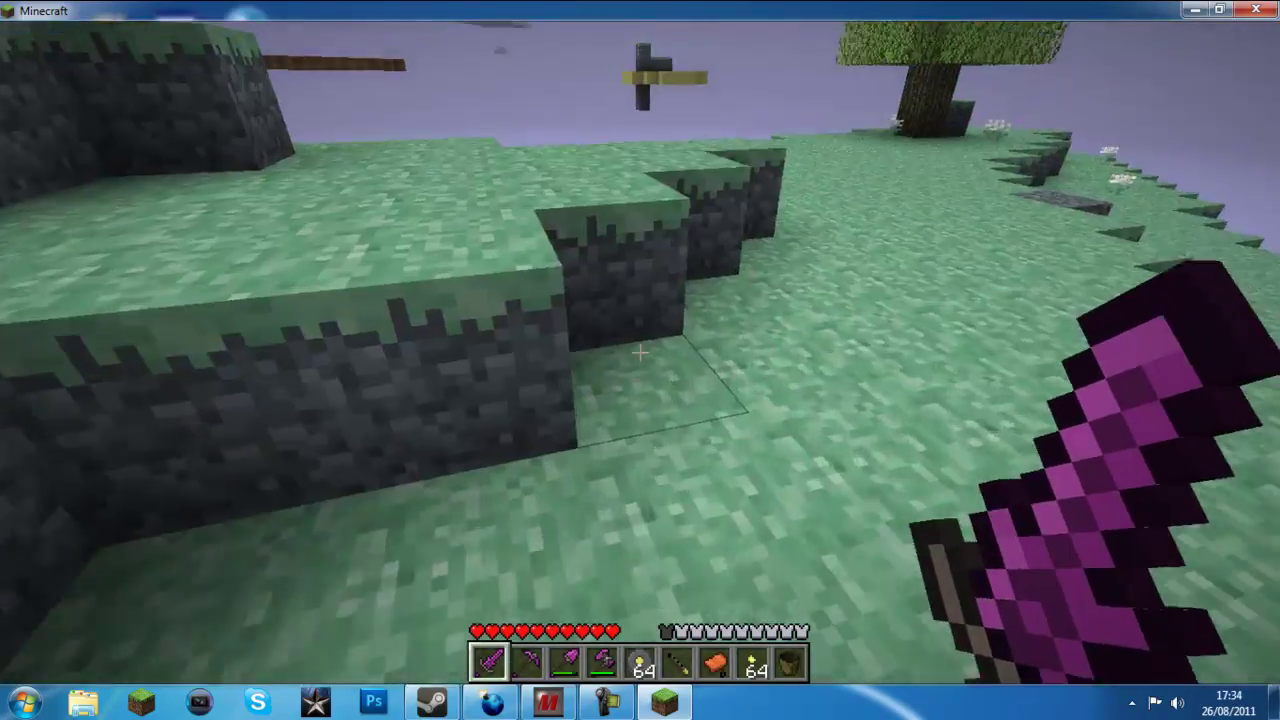
{"action": "key", "text": "3"}
{"action": "left_click", "coordinate": [640, 352]}
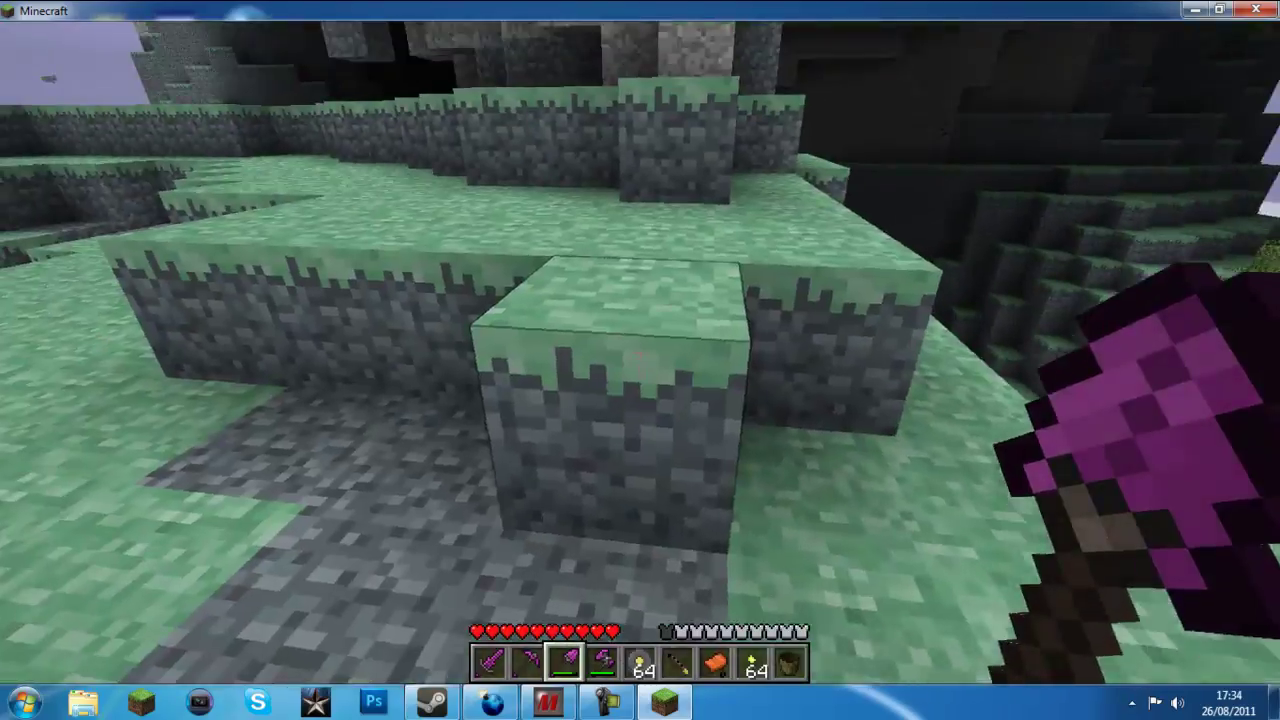
{"action": "left_click", "coordinate": [640, 352]}
{"action": "left_click", "coordinate": [640, 352]}
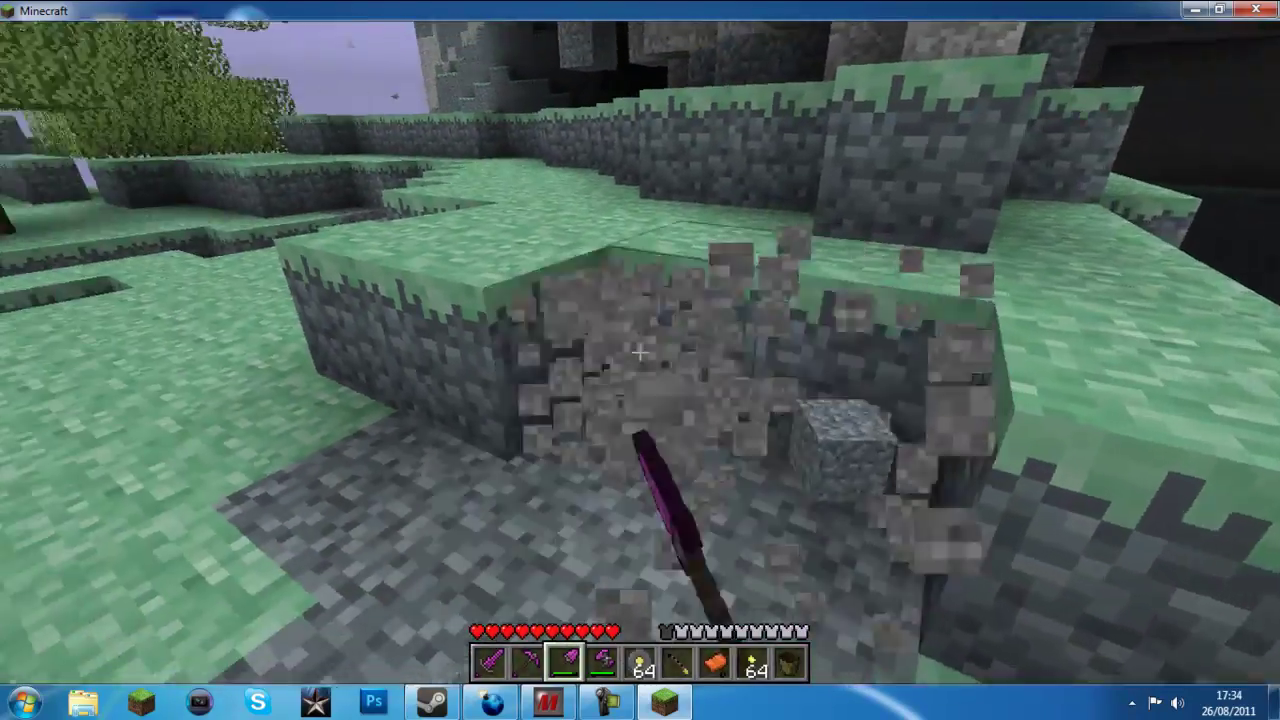
{"action": "left_click", "coordinate": [640, 352]}
{"action": "left_click", "coordinate": [640, 352]}
{"action": "left_click", "coordinate": [640, 352]}
{"action": "left_click", "coordinate": [640, 352]}
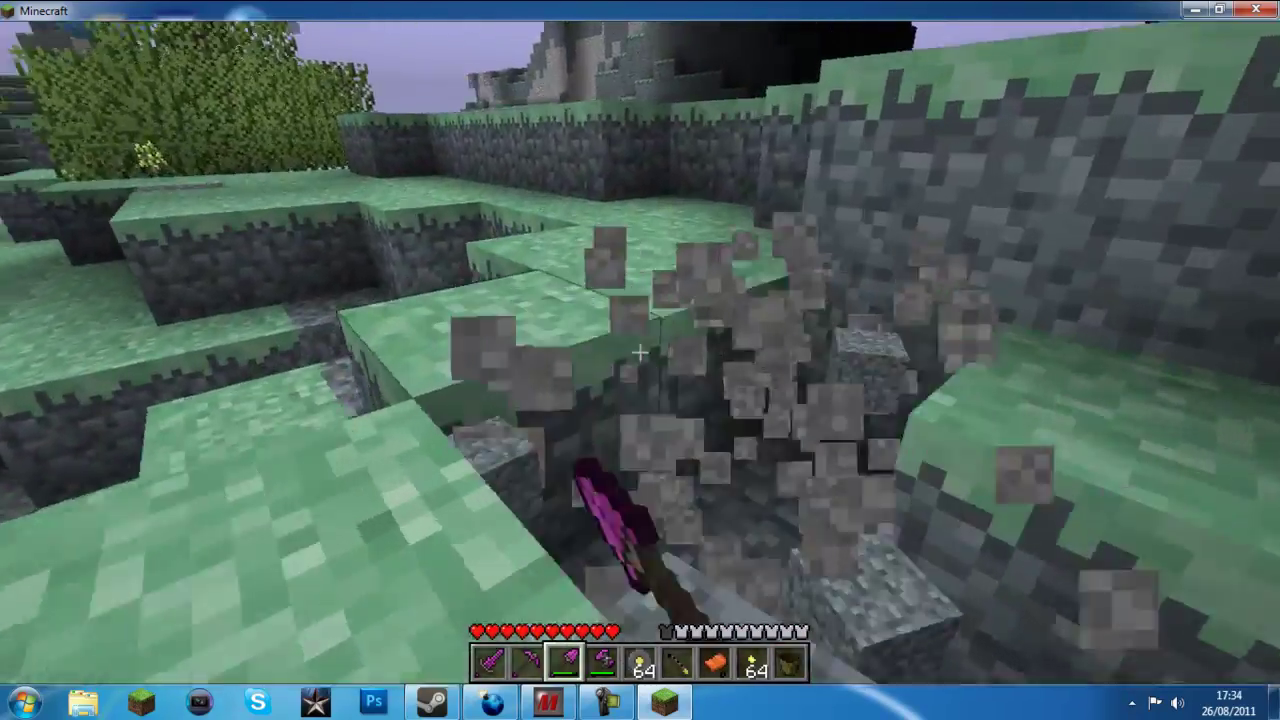
{"action": "left_click", "coordinate": [640, 352]}
{"action": "left_click", "coordinate": [640, 352]}
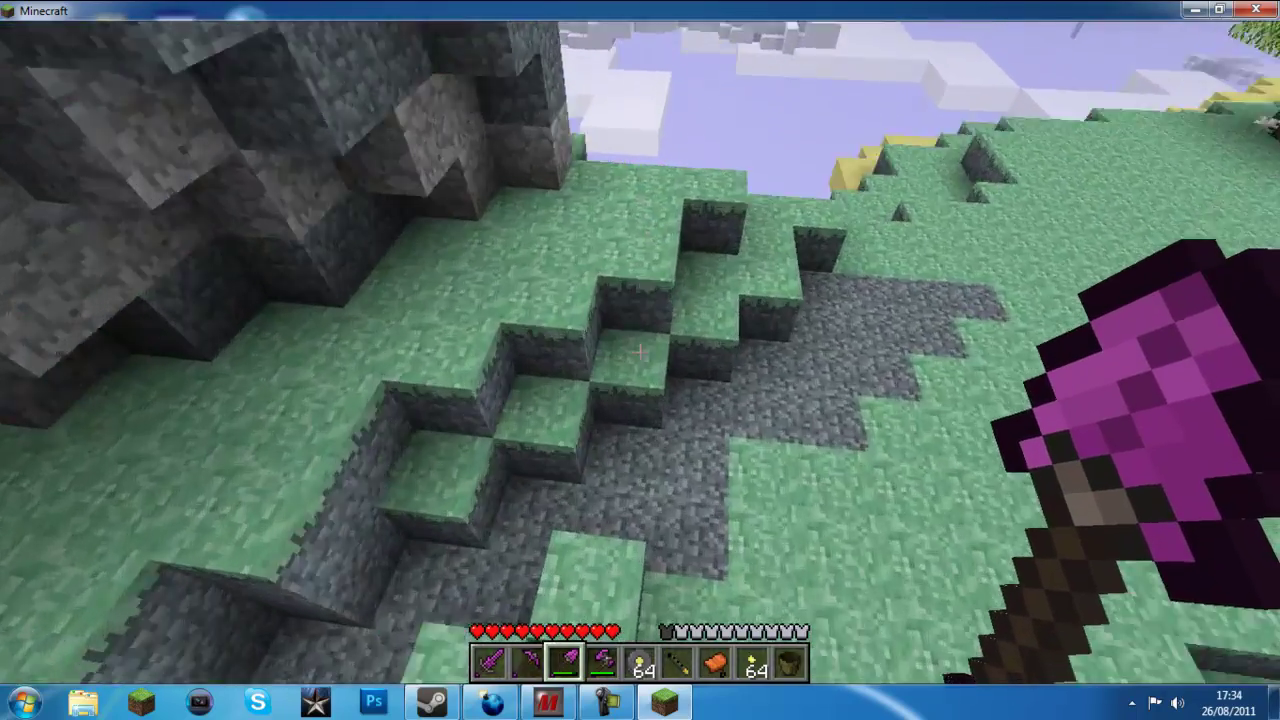
- Save and quit to the title menu, reload the world with the Q quick-load option, and quit to the title menu again
{"action": "key", "text": "Escape"}
{"action": "left_click", "coordinate": [657, 402]}
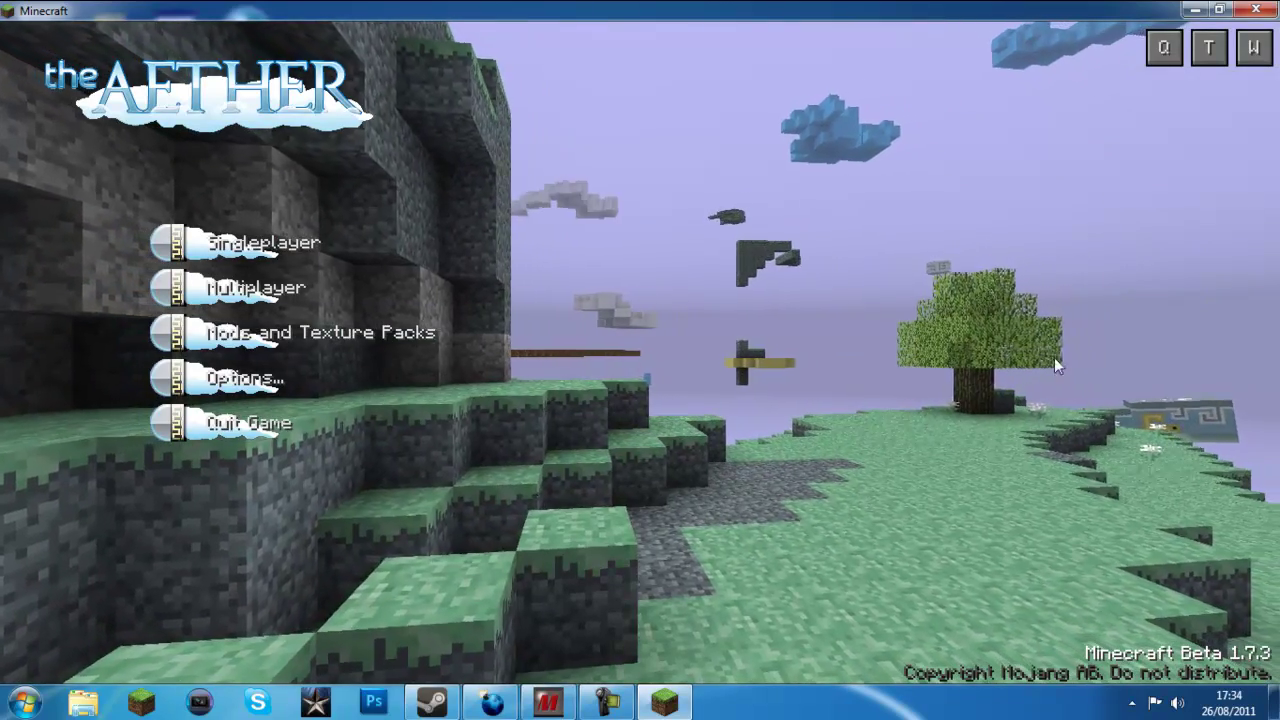
{"action": "left_click", "coordinate": [1164, 47]}
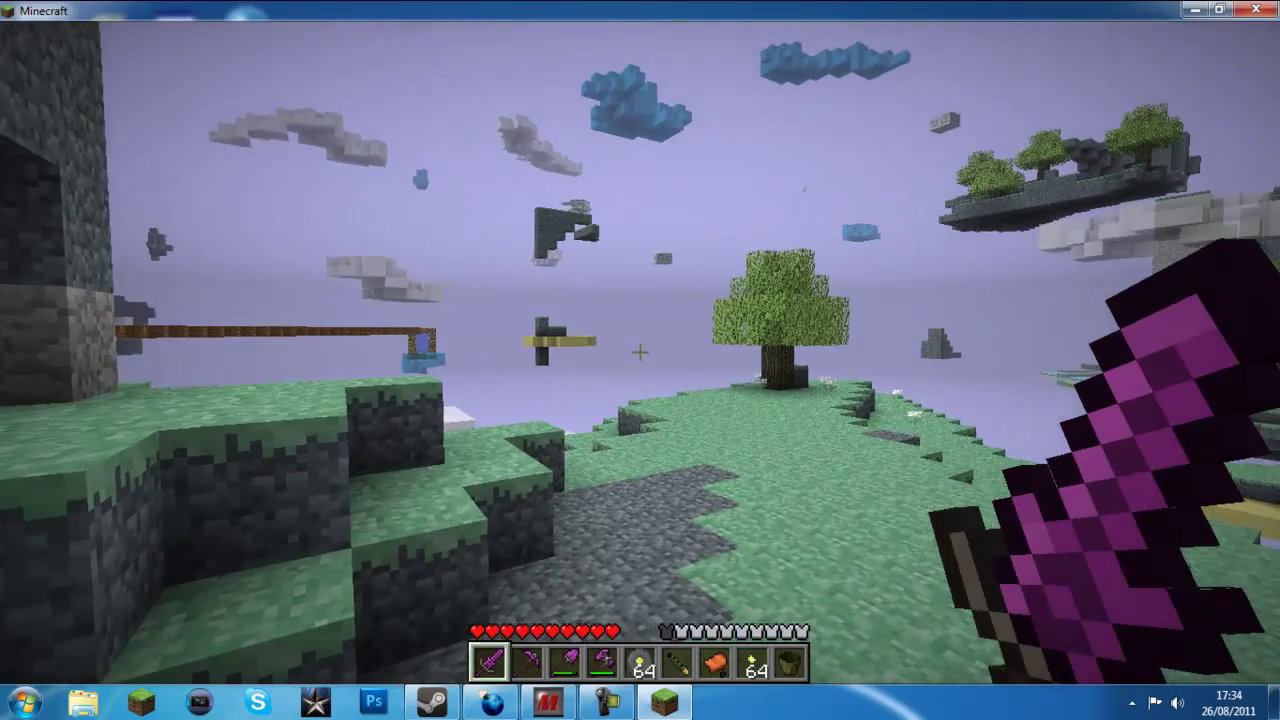
{"action": "key", "text": "Escape"}
{"action": "left_click", "coordinate": [632, 400]}
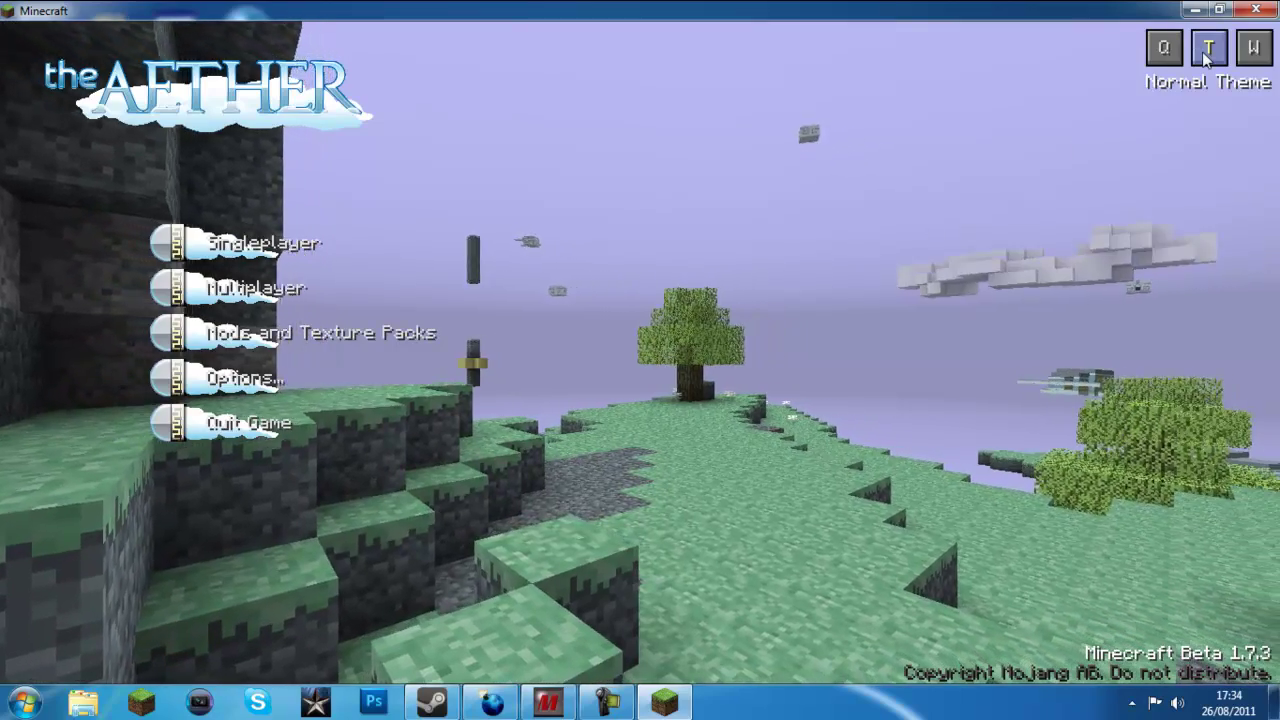
- Toggle the title menu's theme and world background and back again, and quit the game
{"action": "left_click", "coordinate": [1208, 52]}
{"action": "left_click", "coordinate": [1207, 55]}
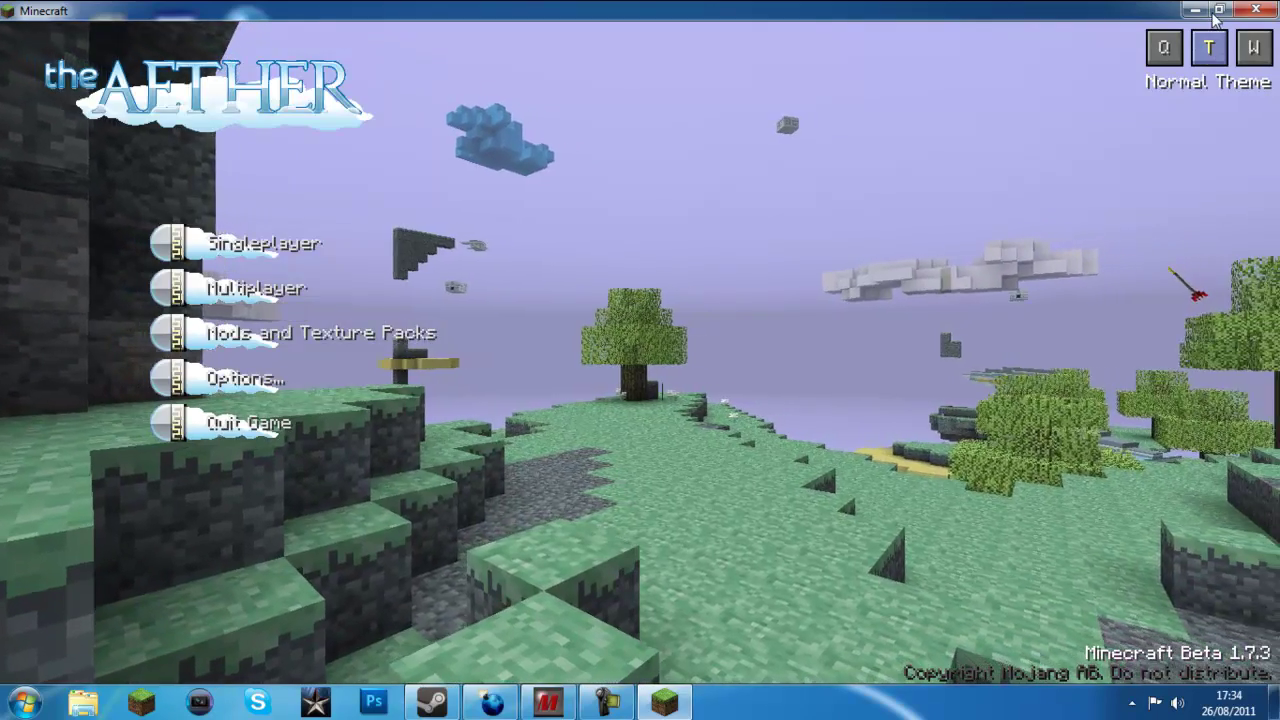
{"action": "left_click", "coordinate": [1256, 50]}
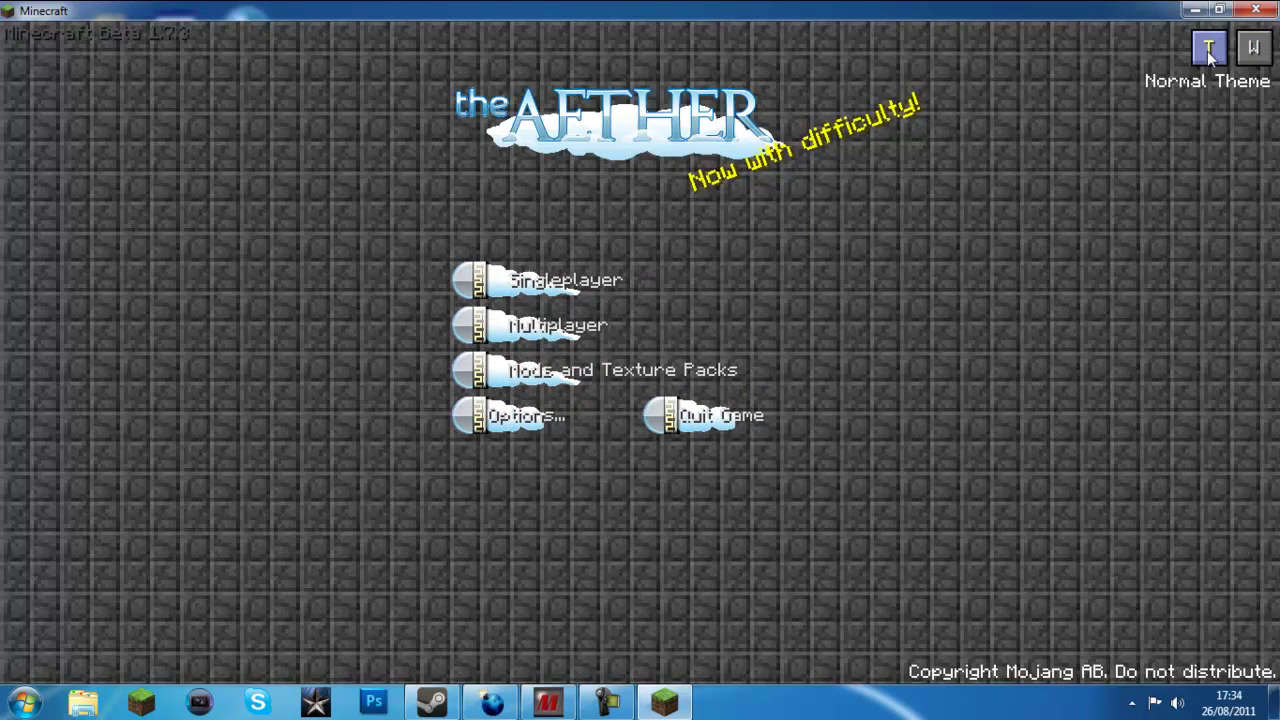
{"action": "left_click", "coordinate": [1254, 50]}
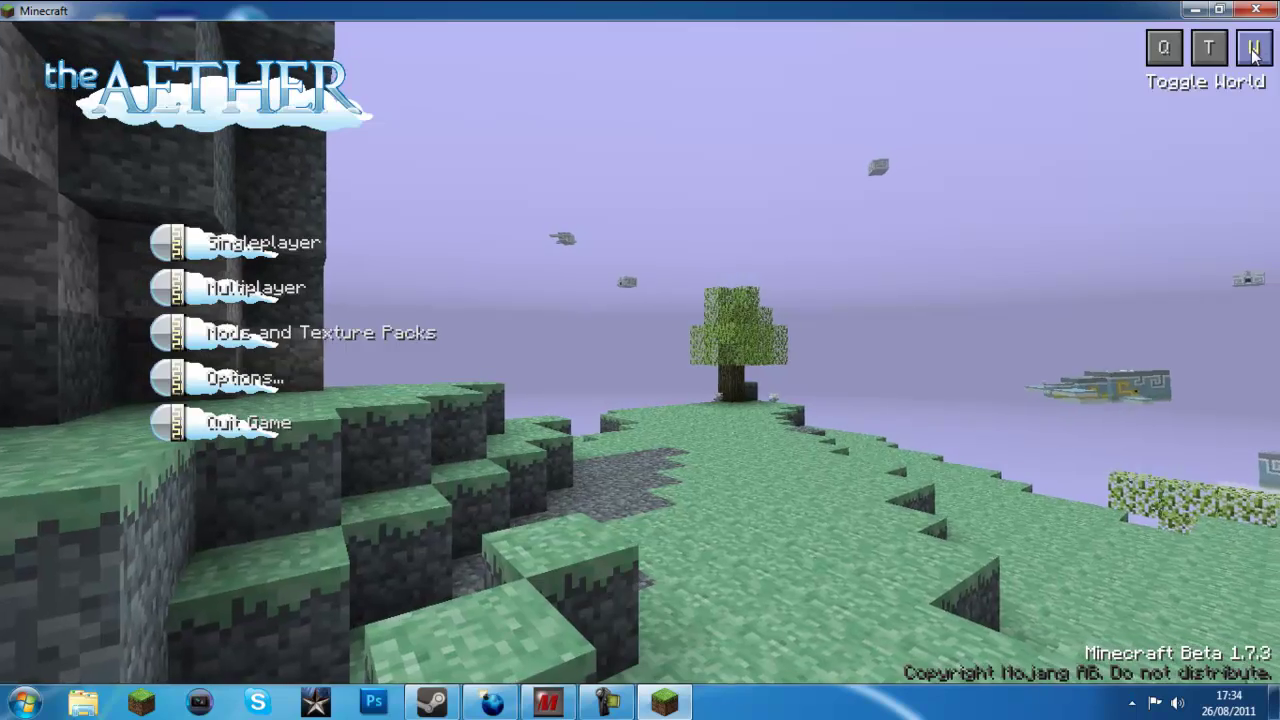
{"action": "left_click", "coordinate": [245, 425]}
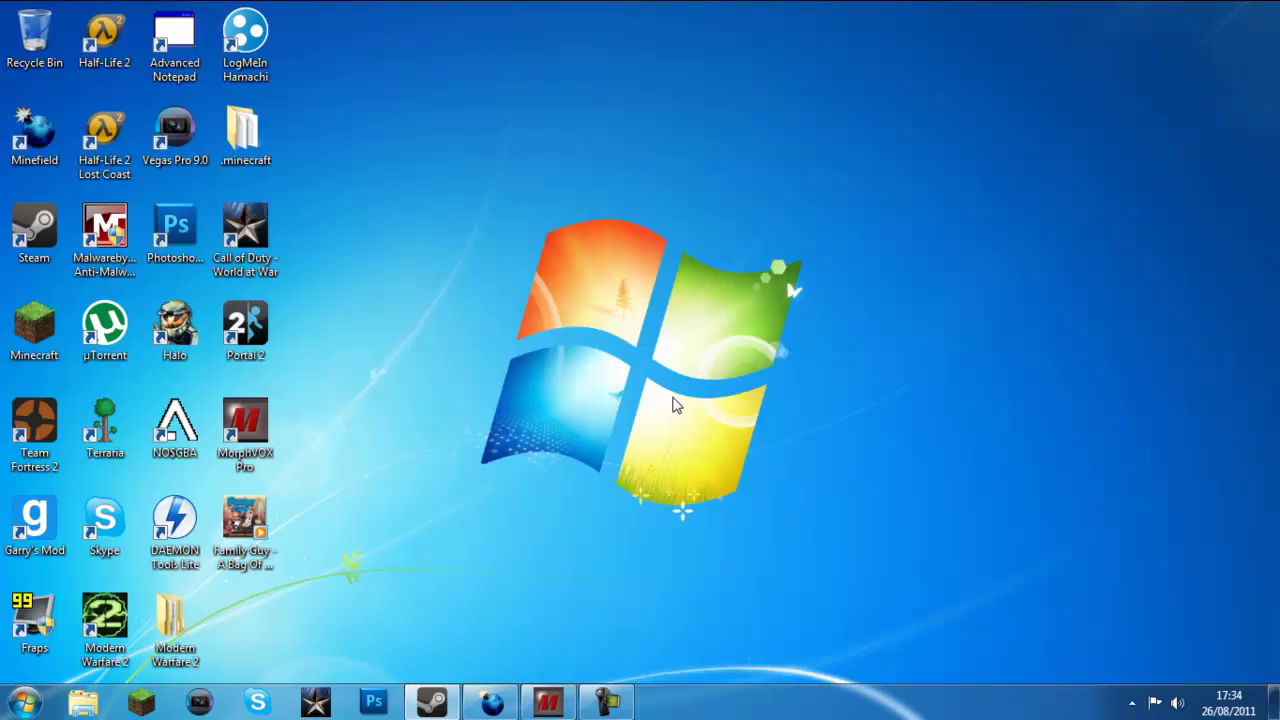